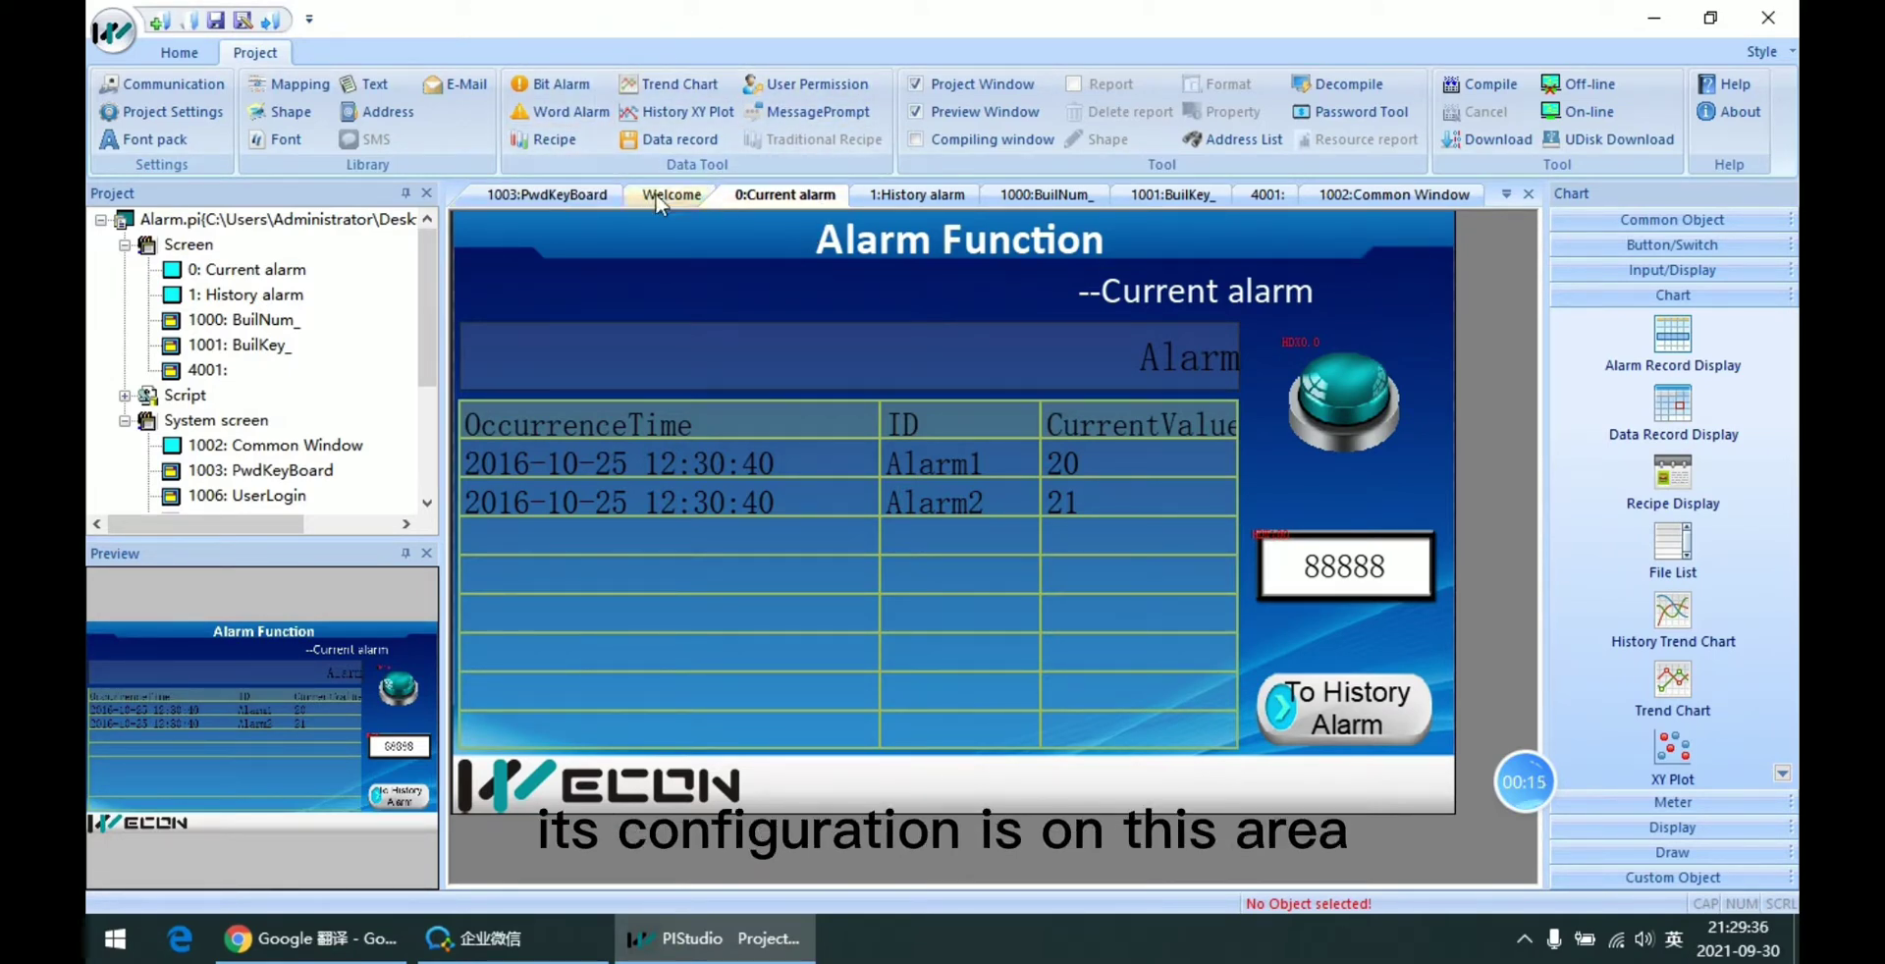
- Add a new bit alarm and confirm its bit address as HDX0.0
{"action": "left_click", "coordinate": [587, 95]}
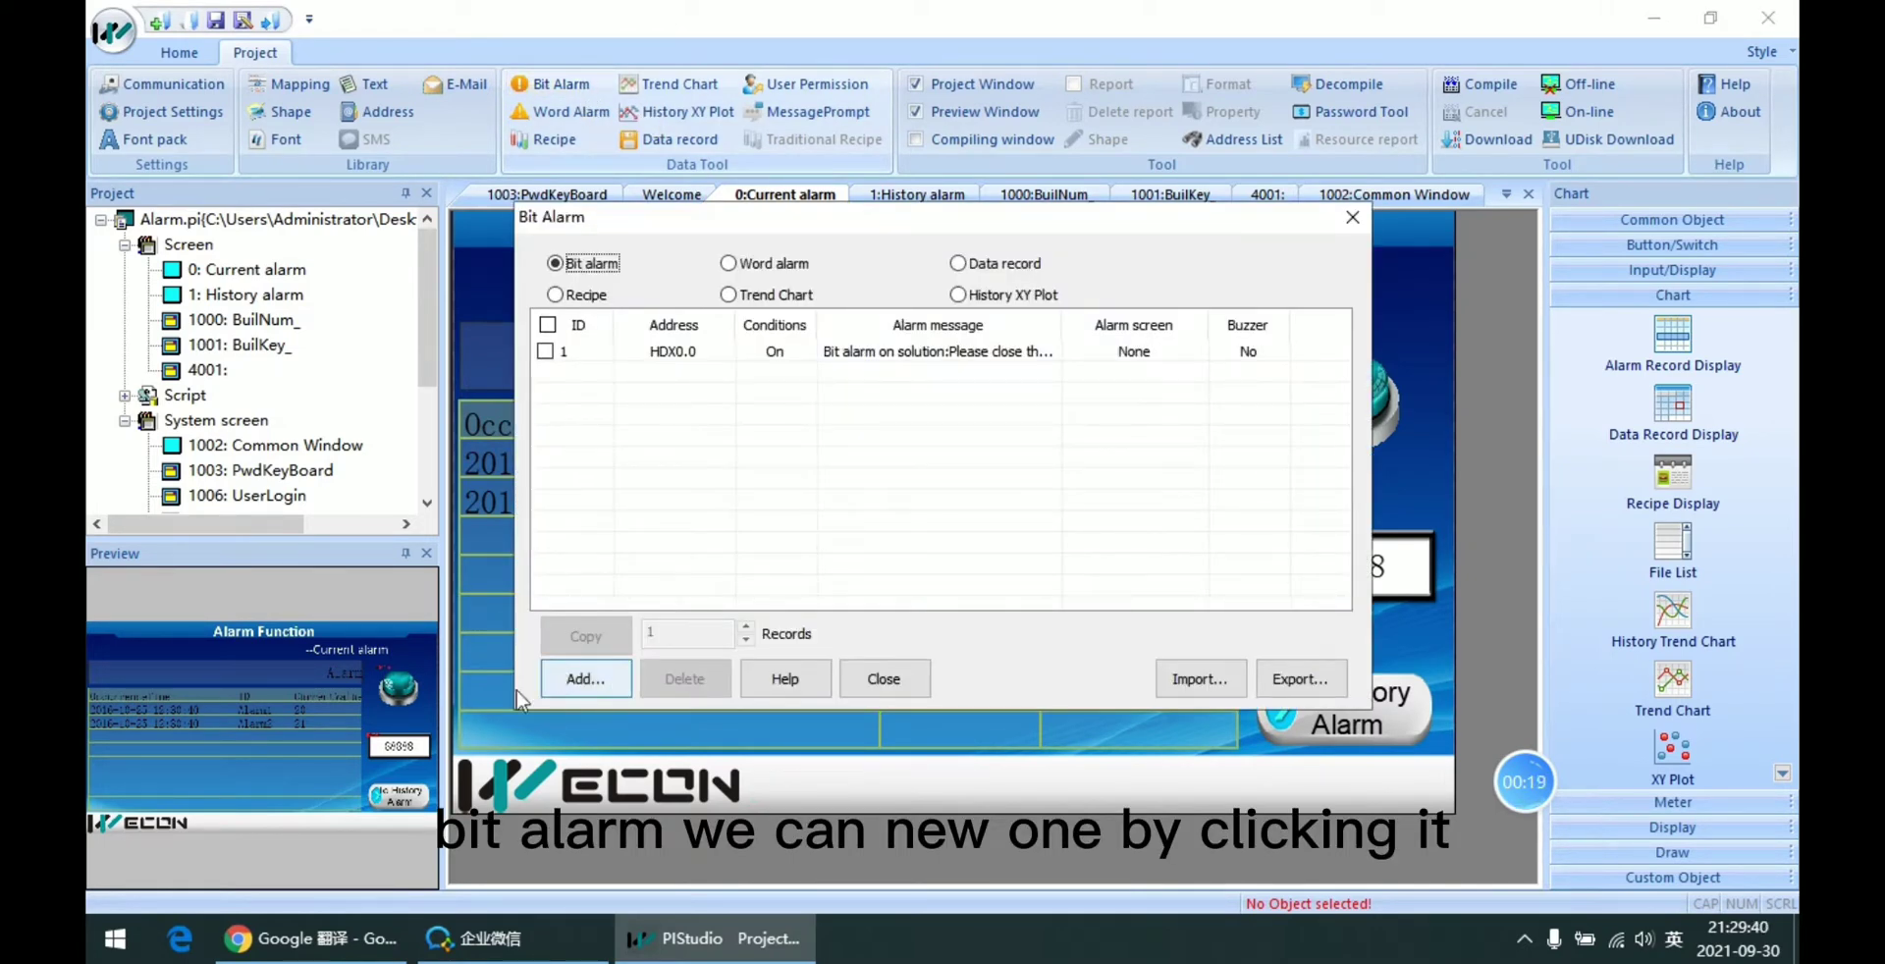
{"action": "left_click", "coordinate": [586, 679]}
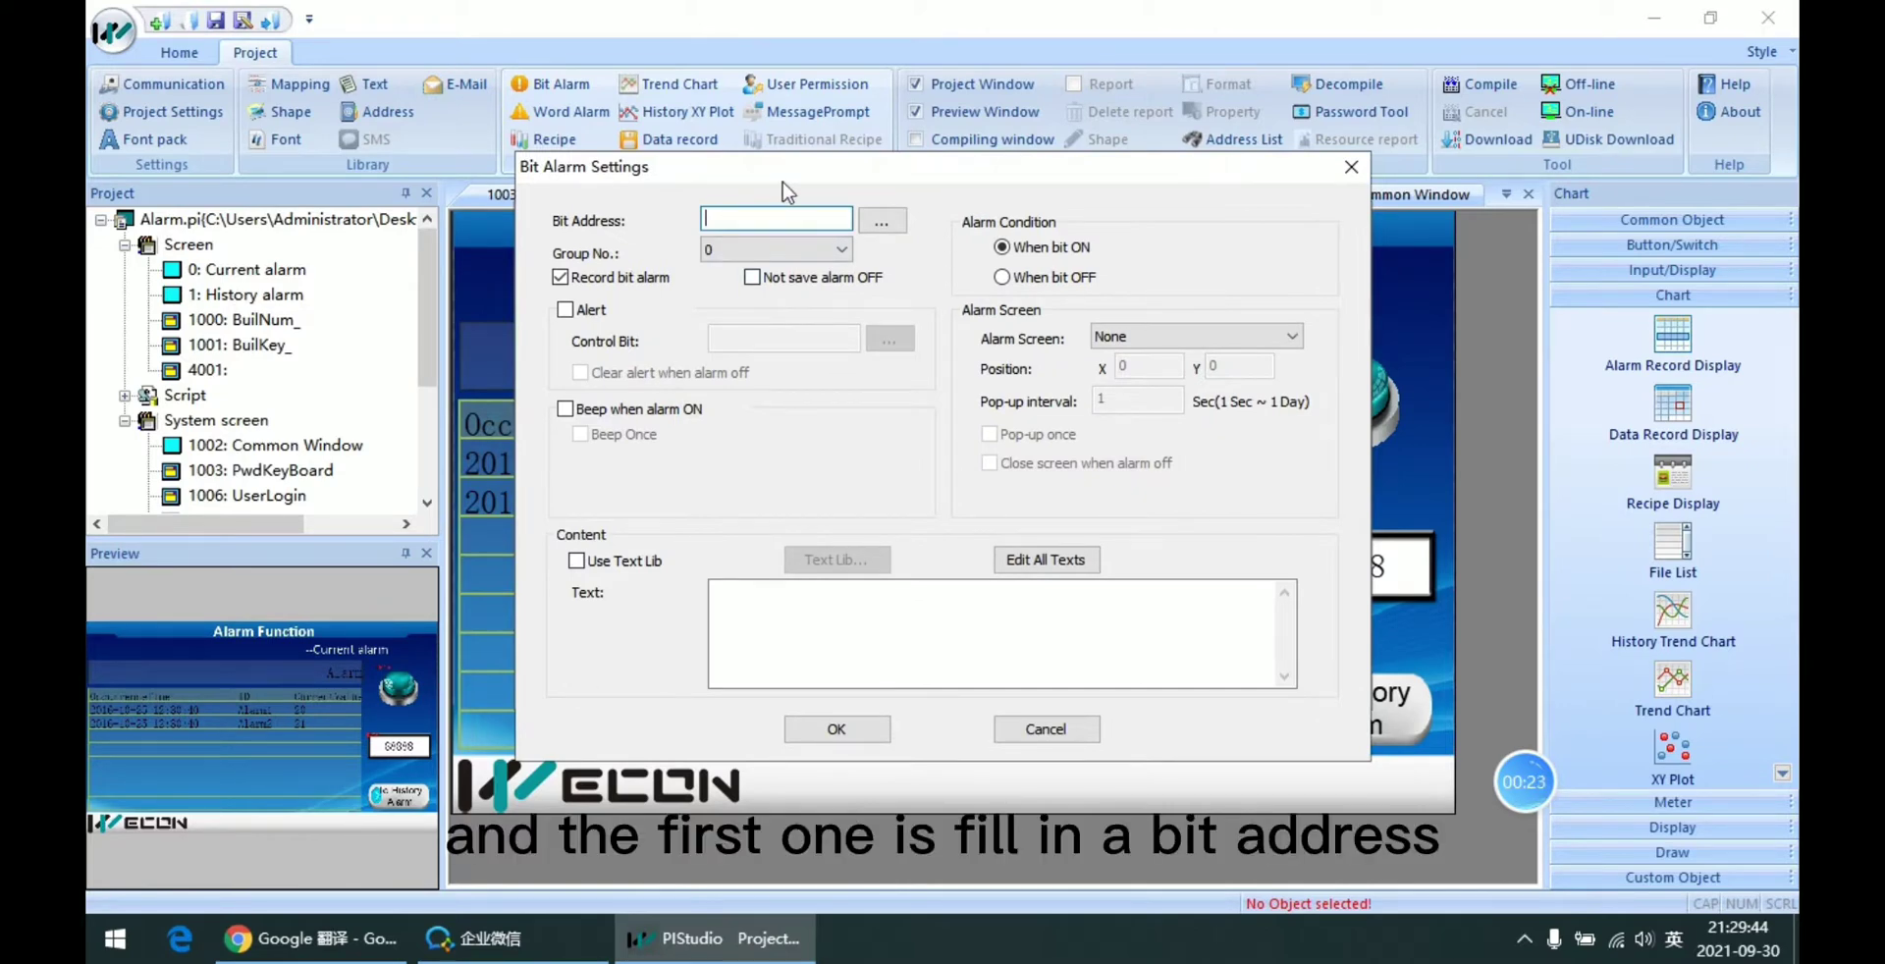
{"action": "left_click", "coordinate": [881, 221]}
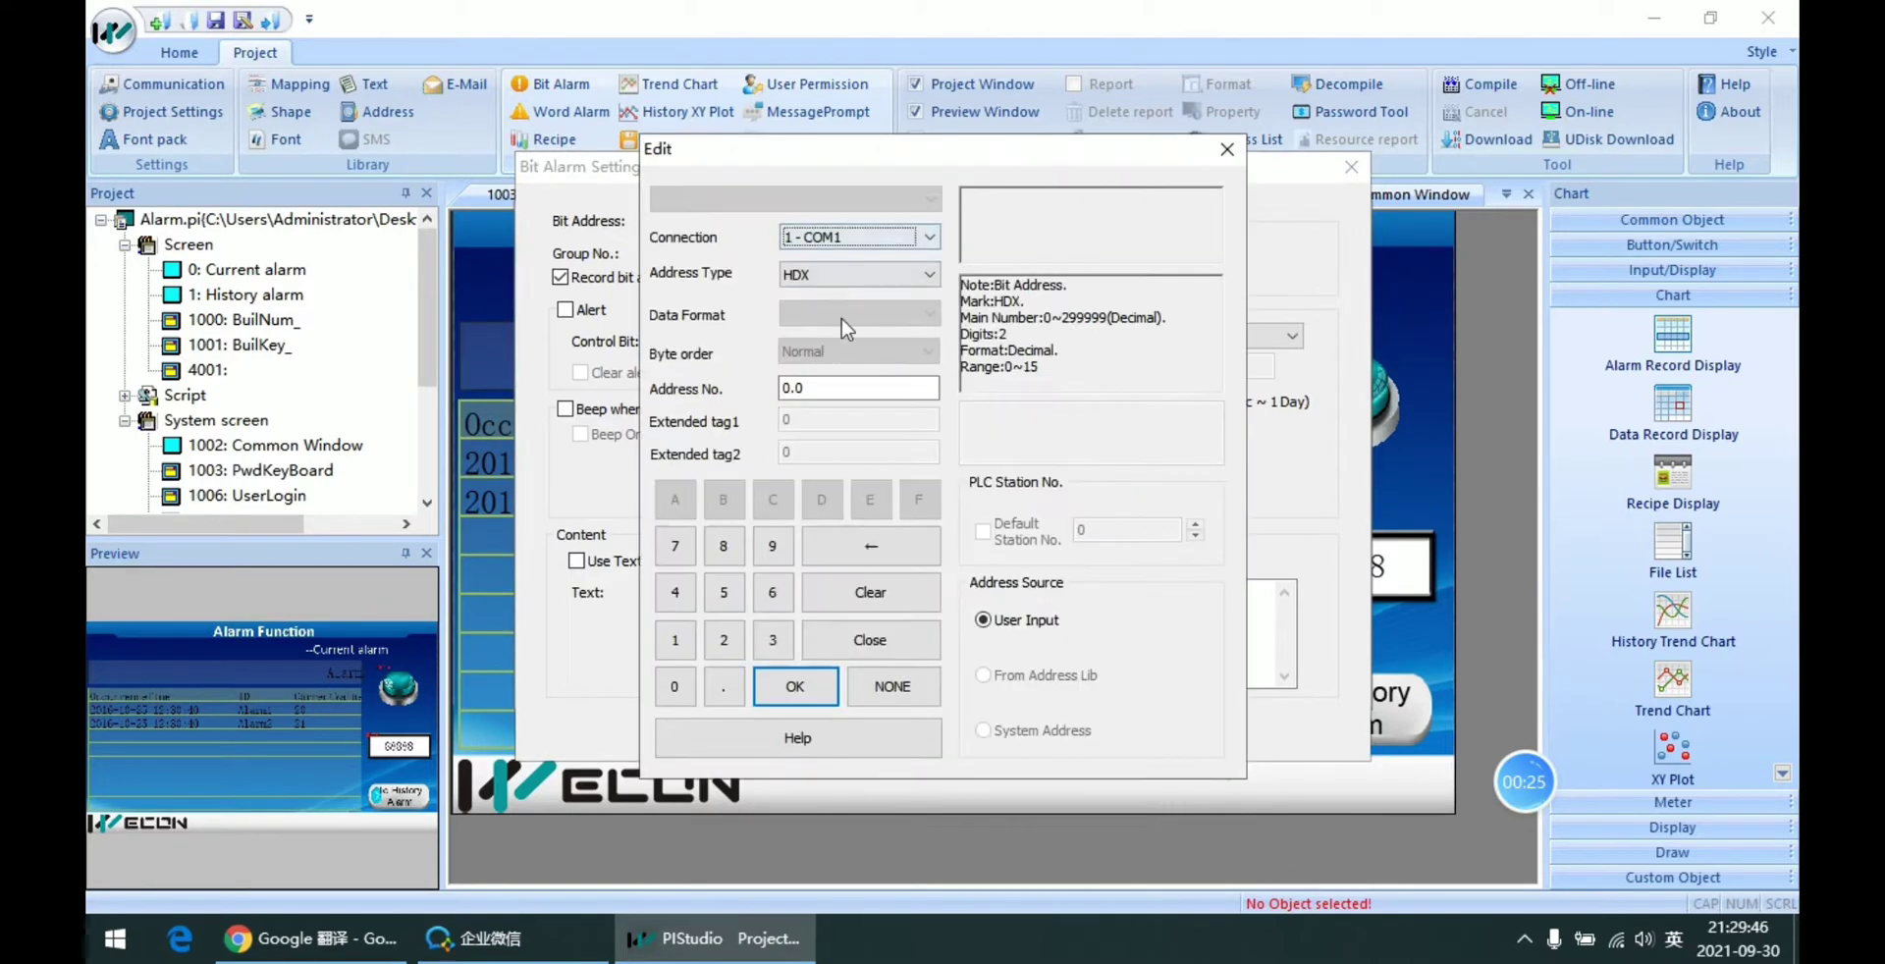
{"action": "left_click", "coordinate": [796, 687]}
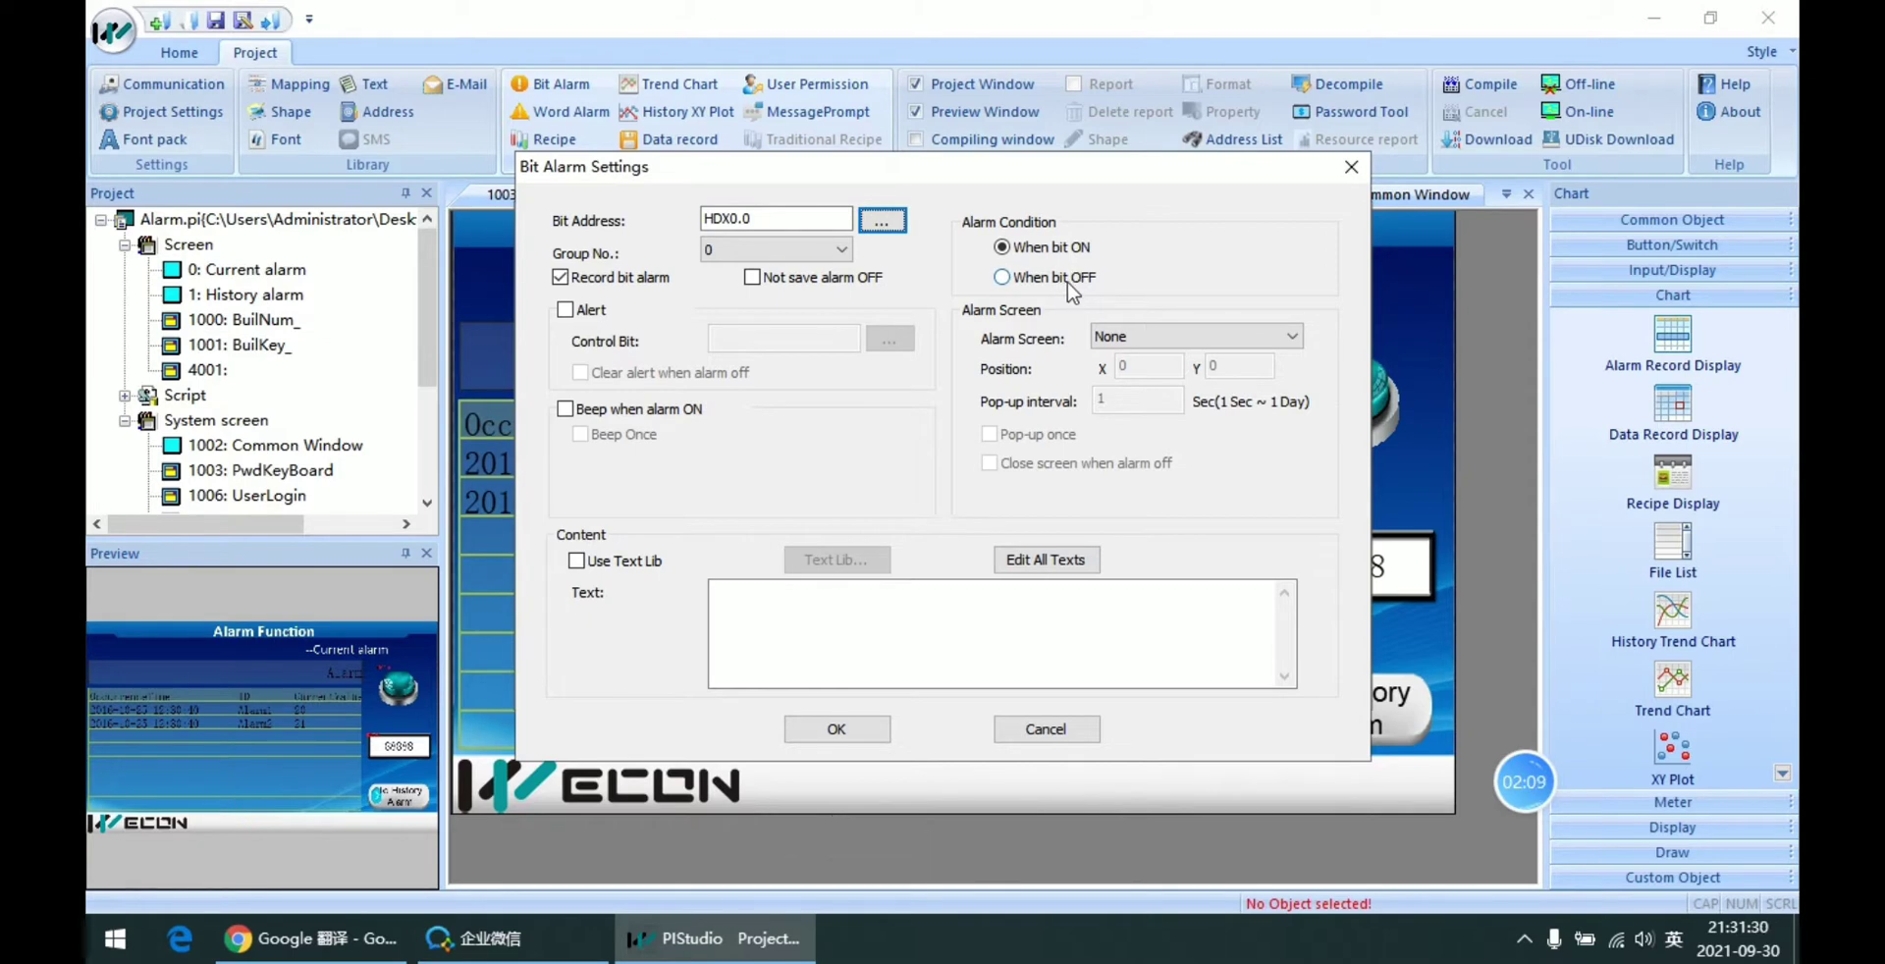
{"action": "left_click", "coordinate": [1074, 285]}
{"action": "left_click", "coordinate": [1070, 250]}
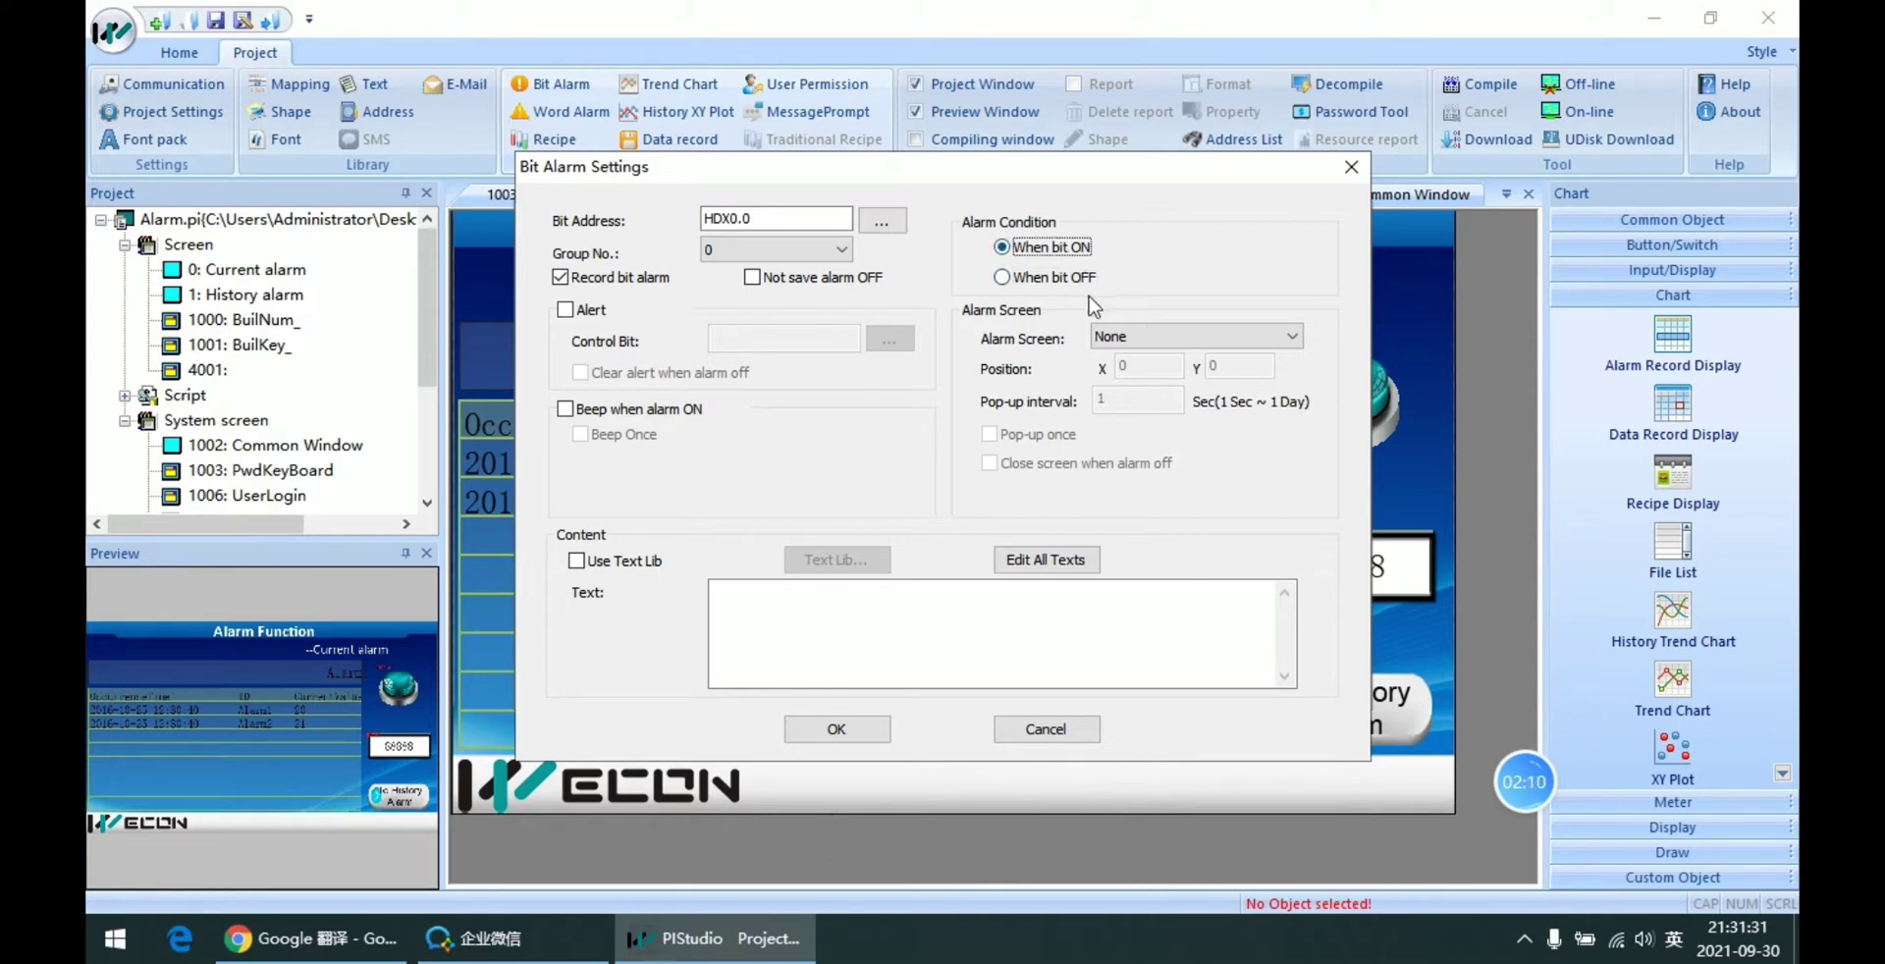
{"action": "left_click", "coordinate": [1157, 343]}
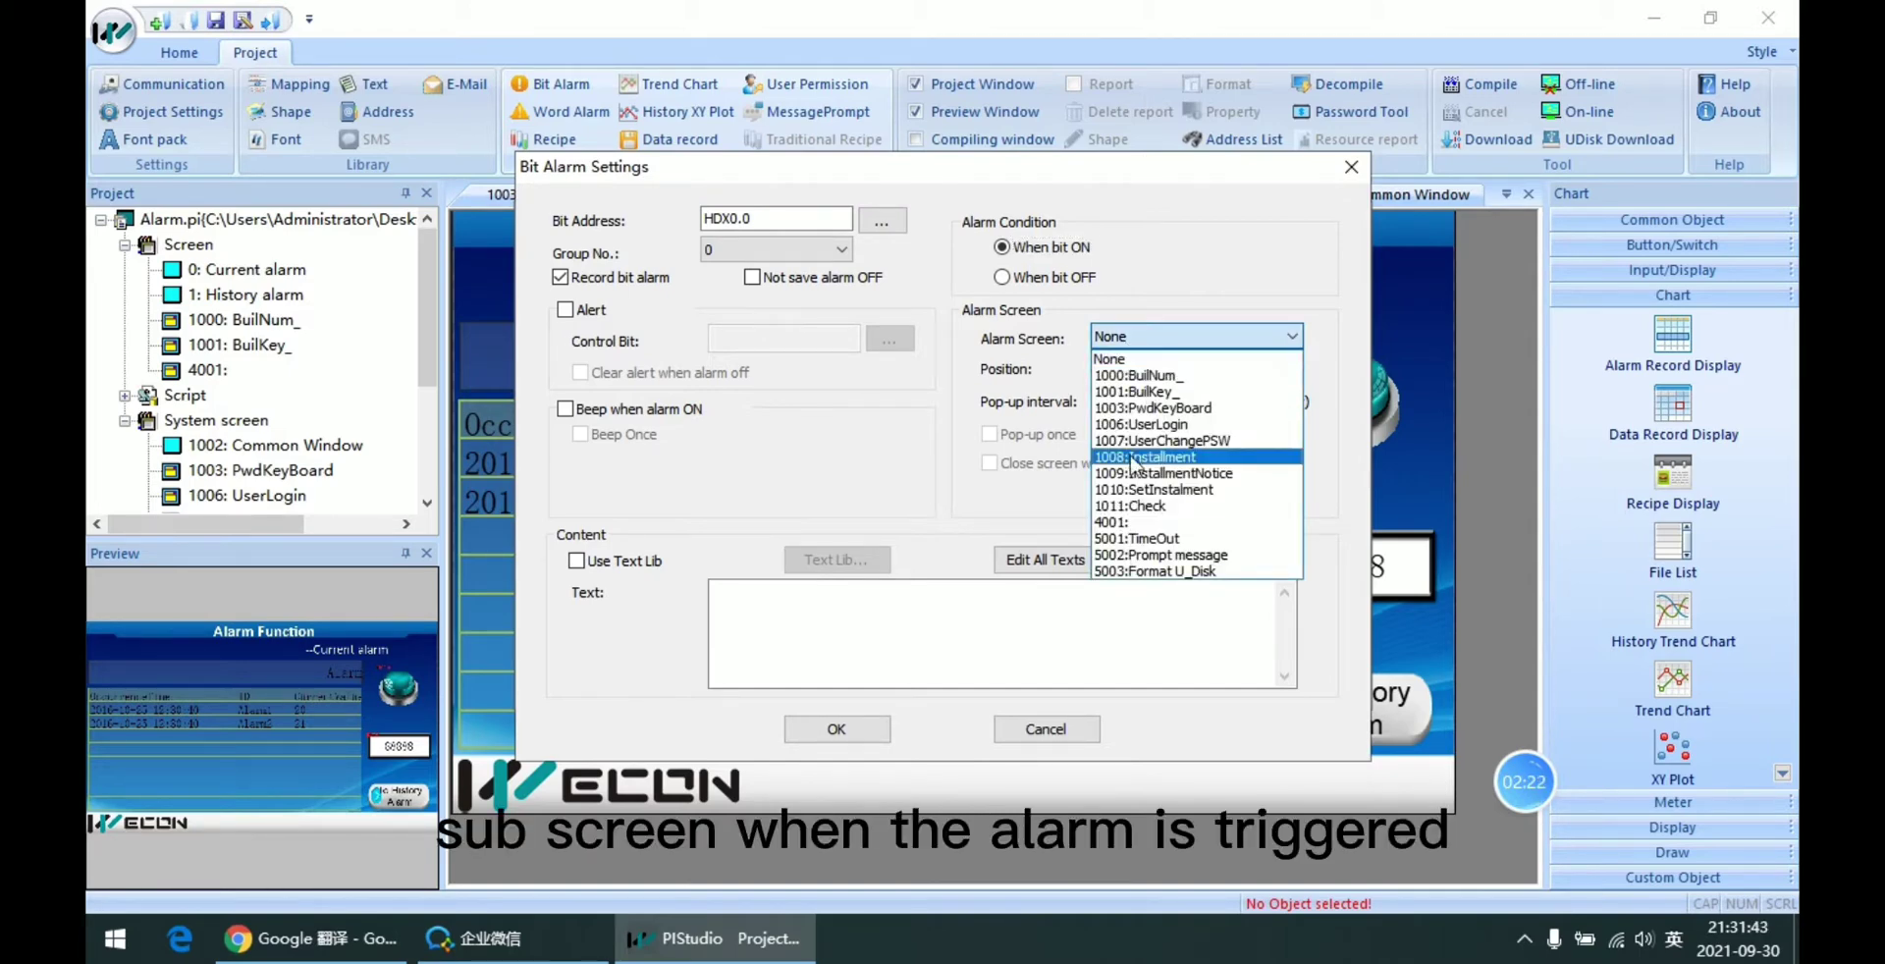
{"action": "left_click", "coordinate": [1162, 328]}
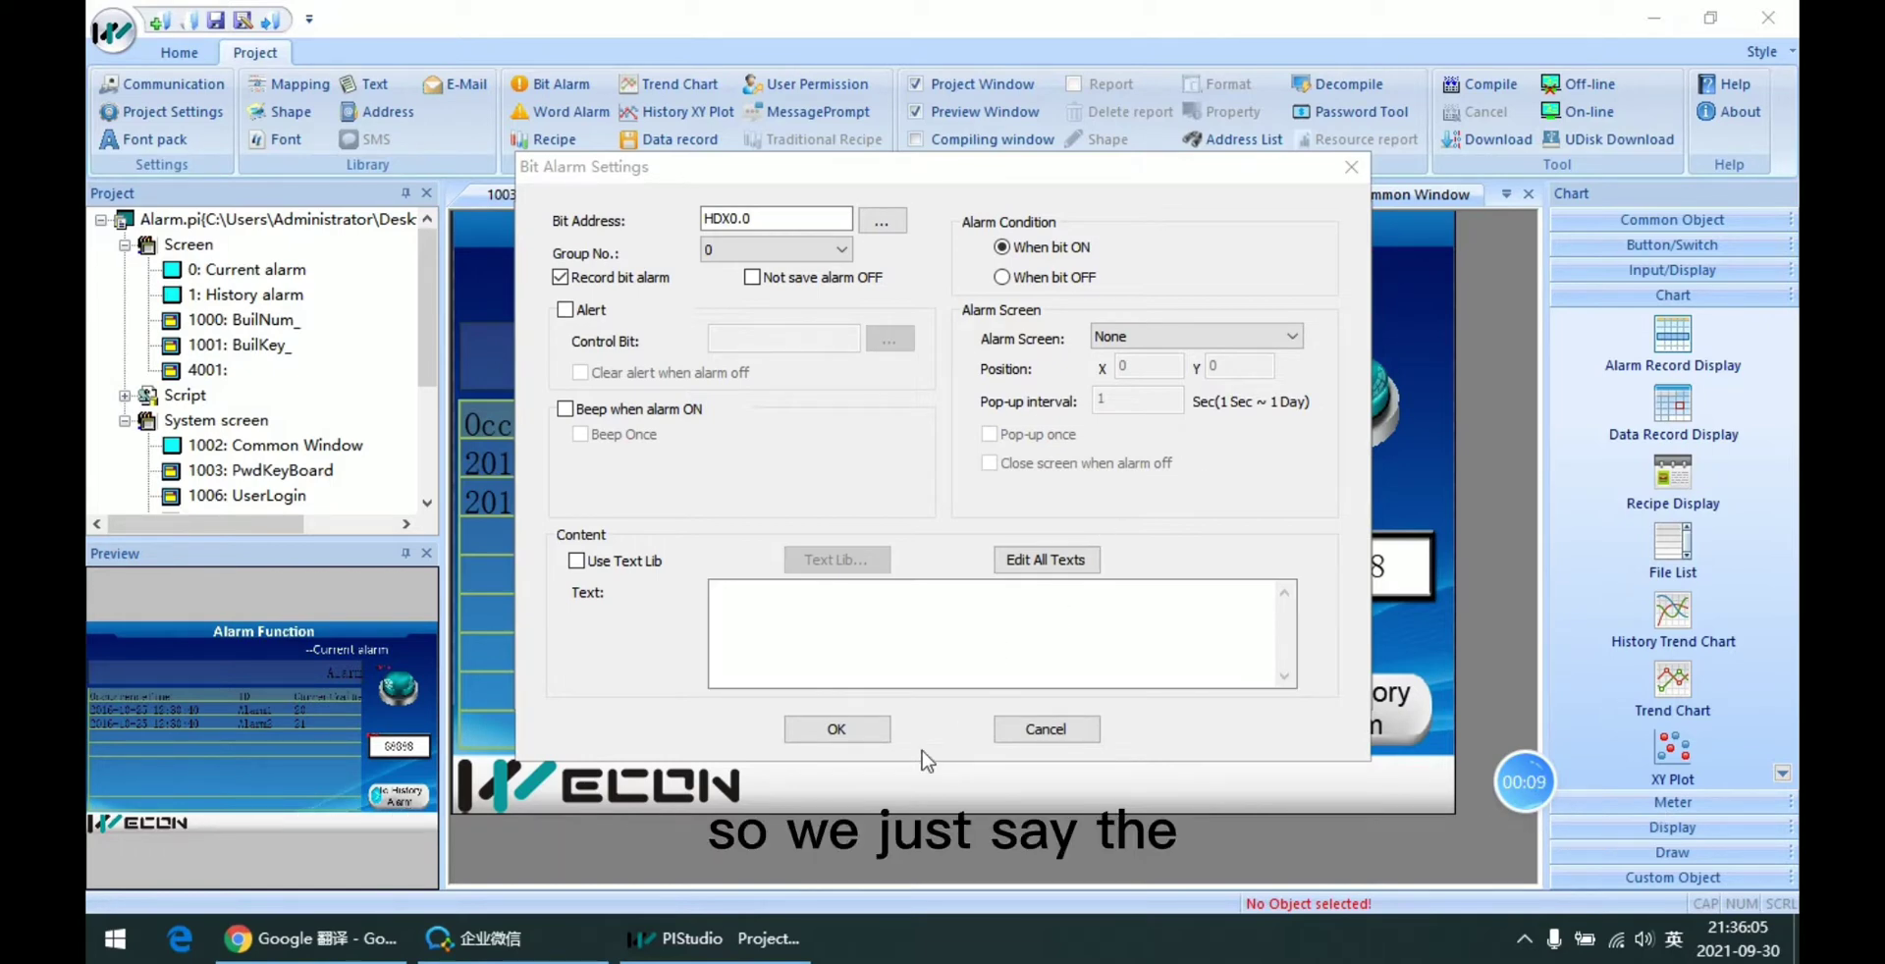
- Save the HDX0.0 bit alarm, then add a new alarm under the Word alarm list
{"action": "left_click", "coordinate": [842, 729]}
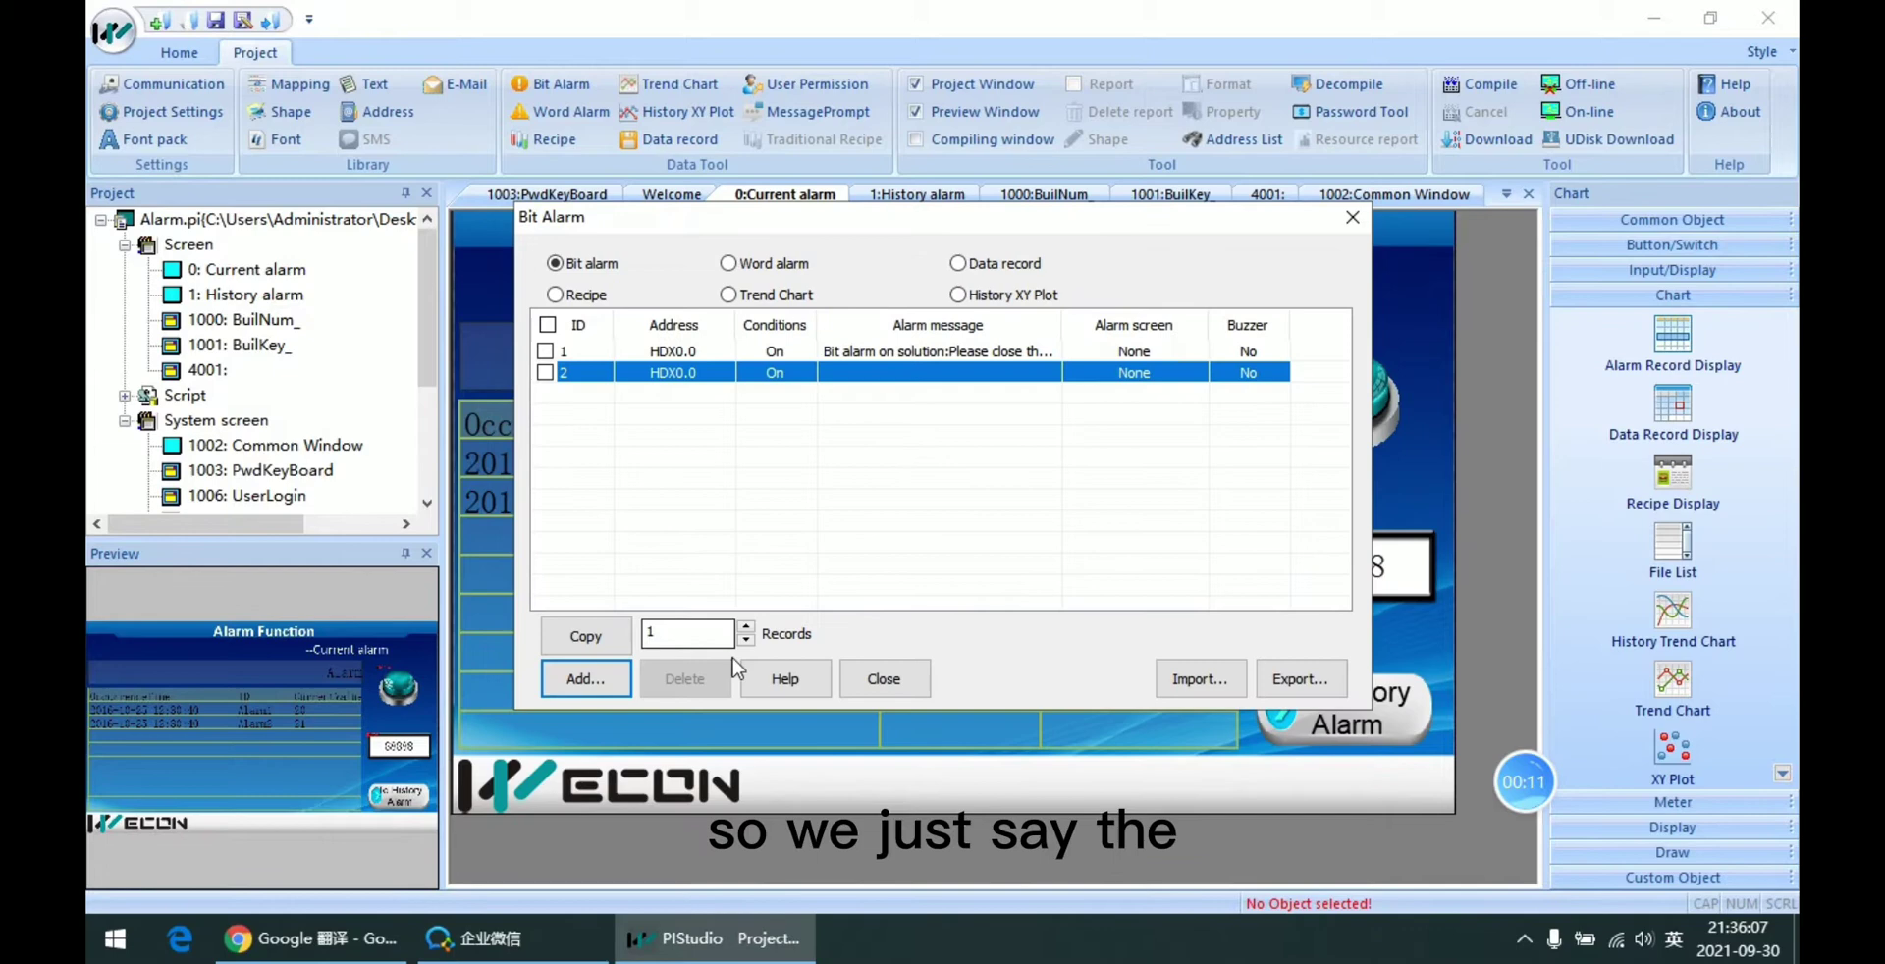
{"action": "left_click", "coordinate": [781, 265]}
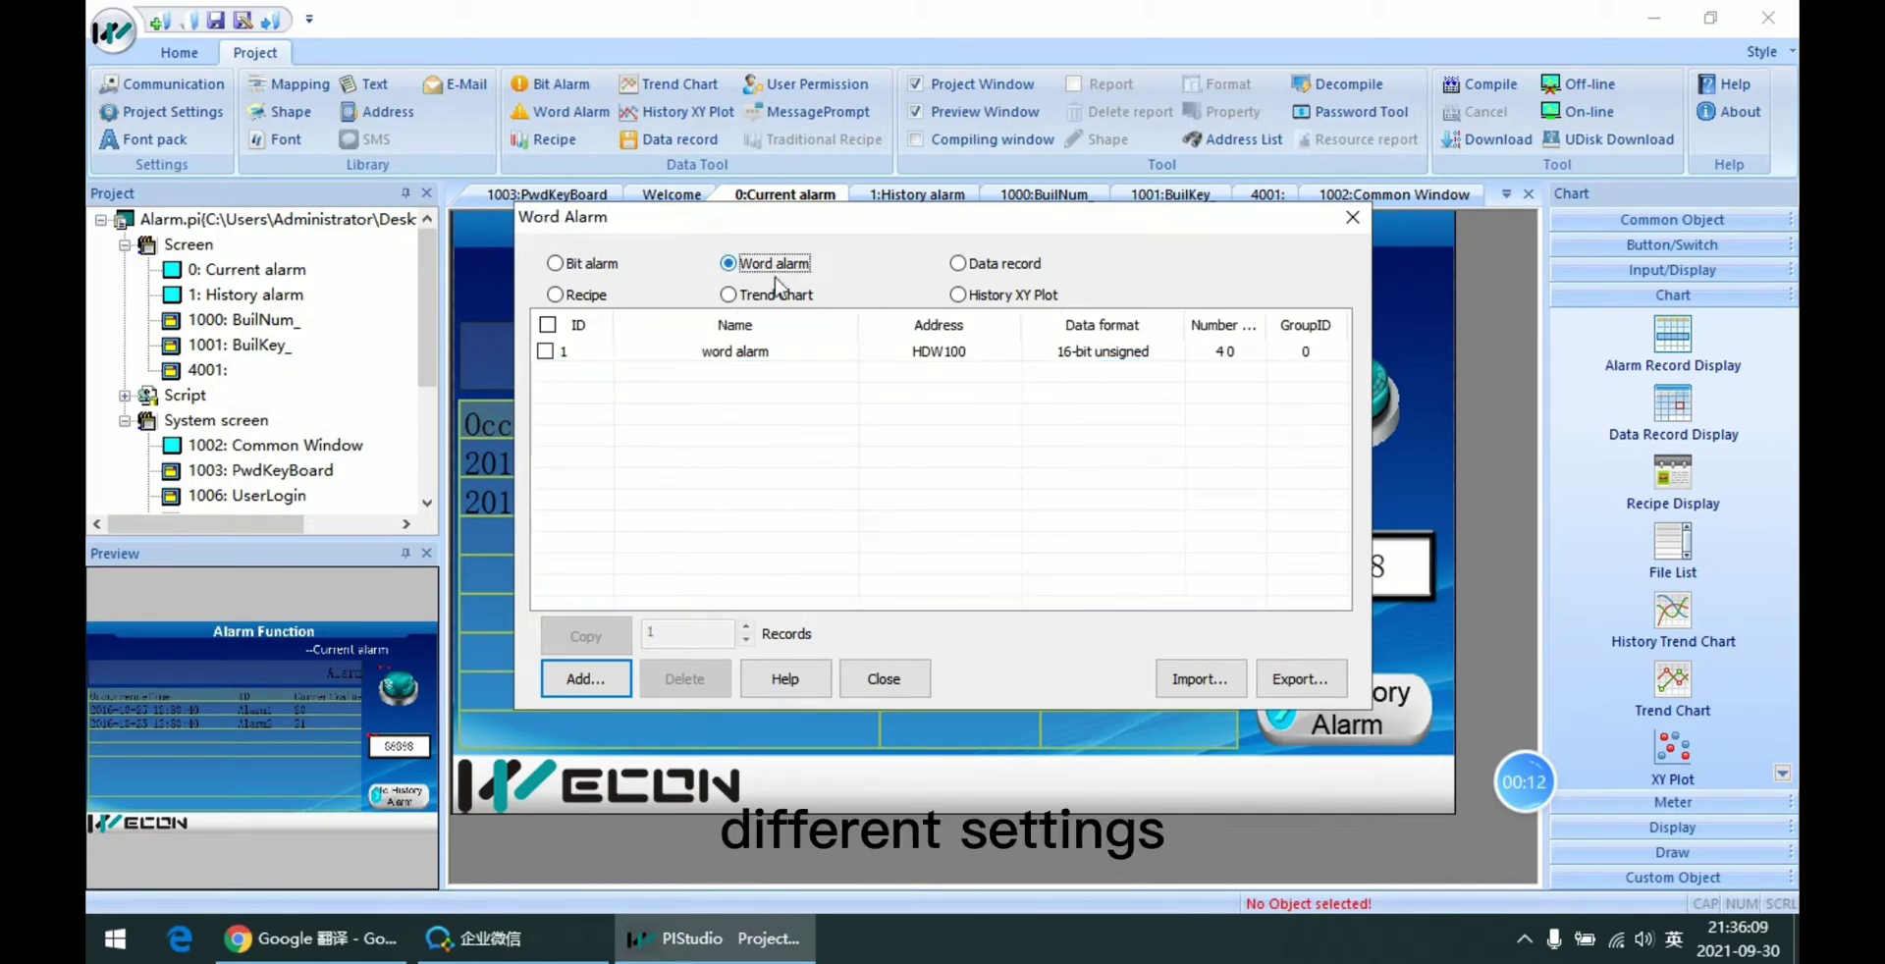
{"action": "left_click", "coordinate": [585, 678]}
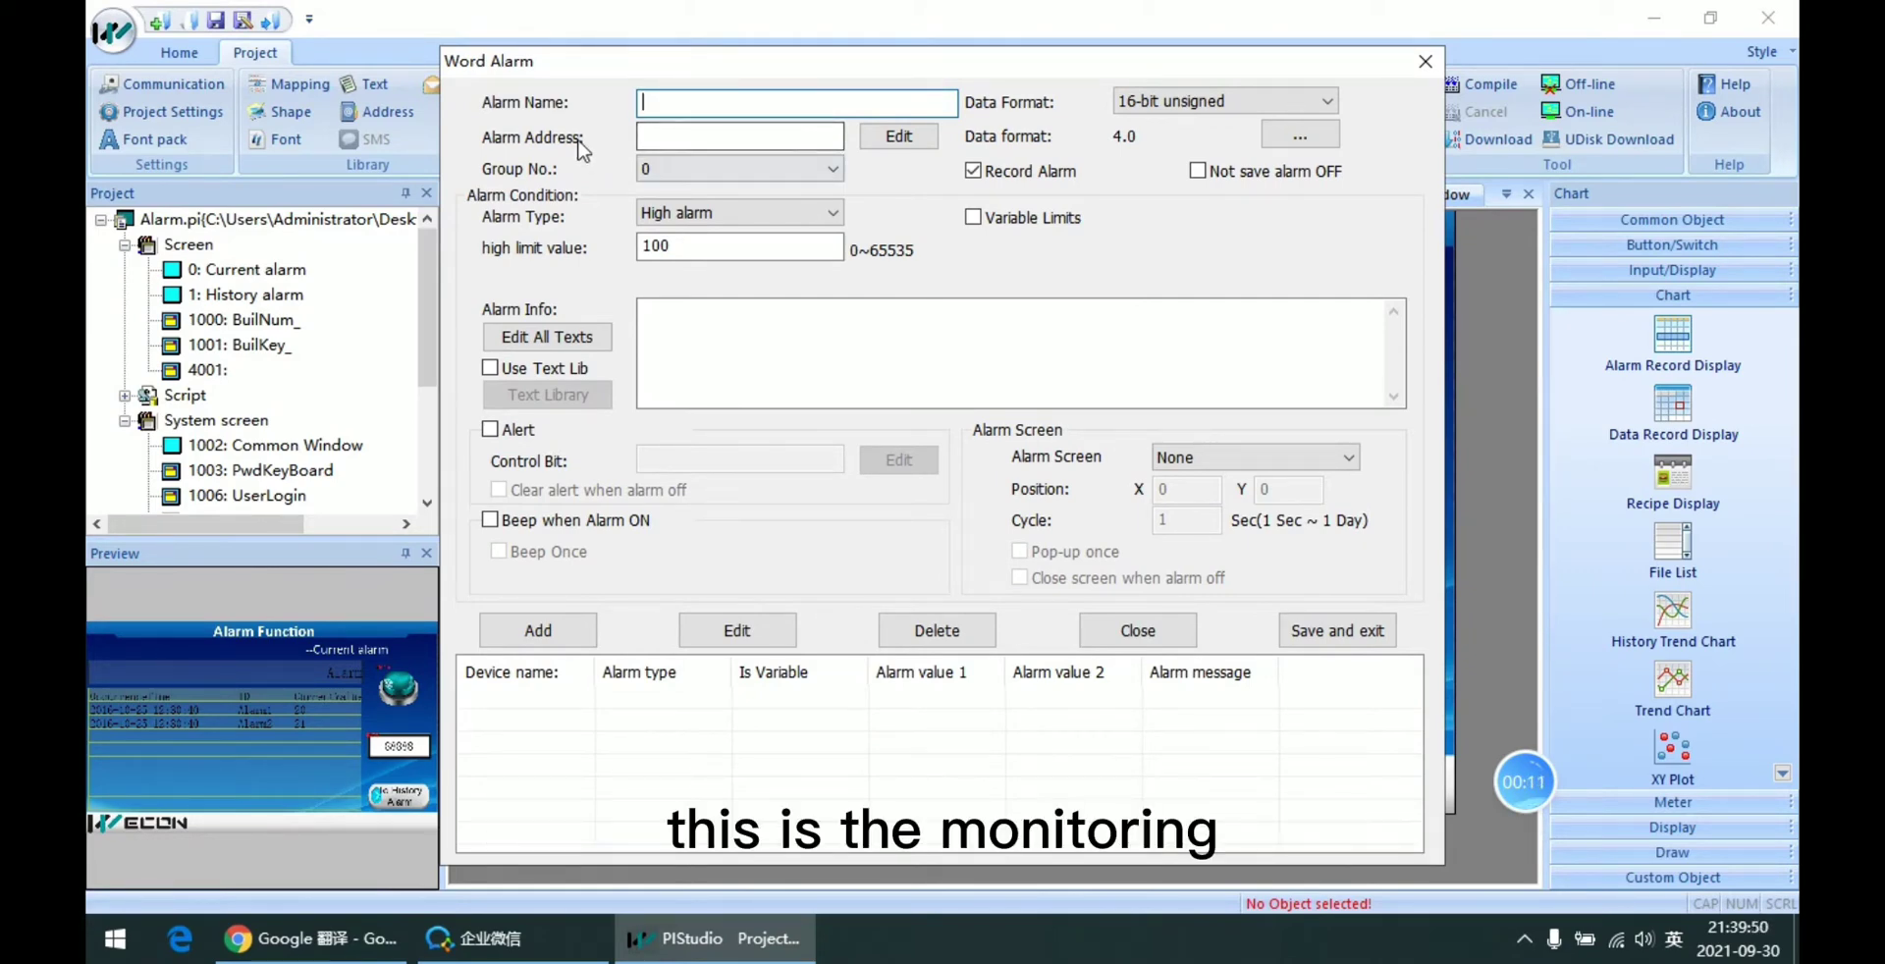
- Set the word alarm's address to HDW0 on the HMI Local Address connection
{"action": "left_click", "coordinate": [707, 134]}
{"action": "left_click", "coordinate": [899, 136]}
{"action": "left_click", "coordinate": [855, 237]}
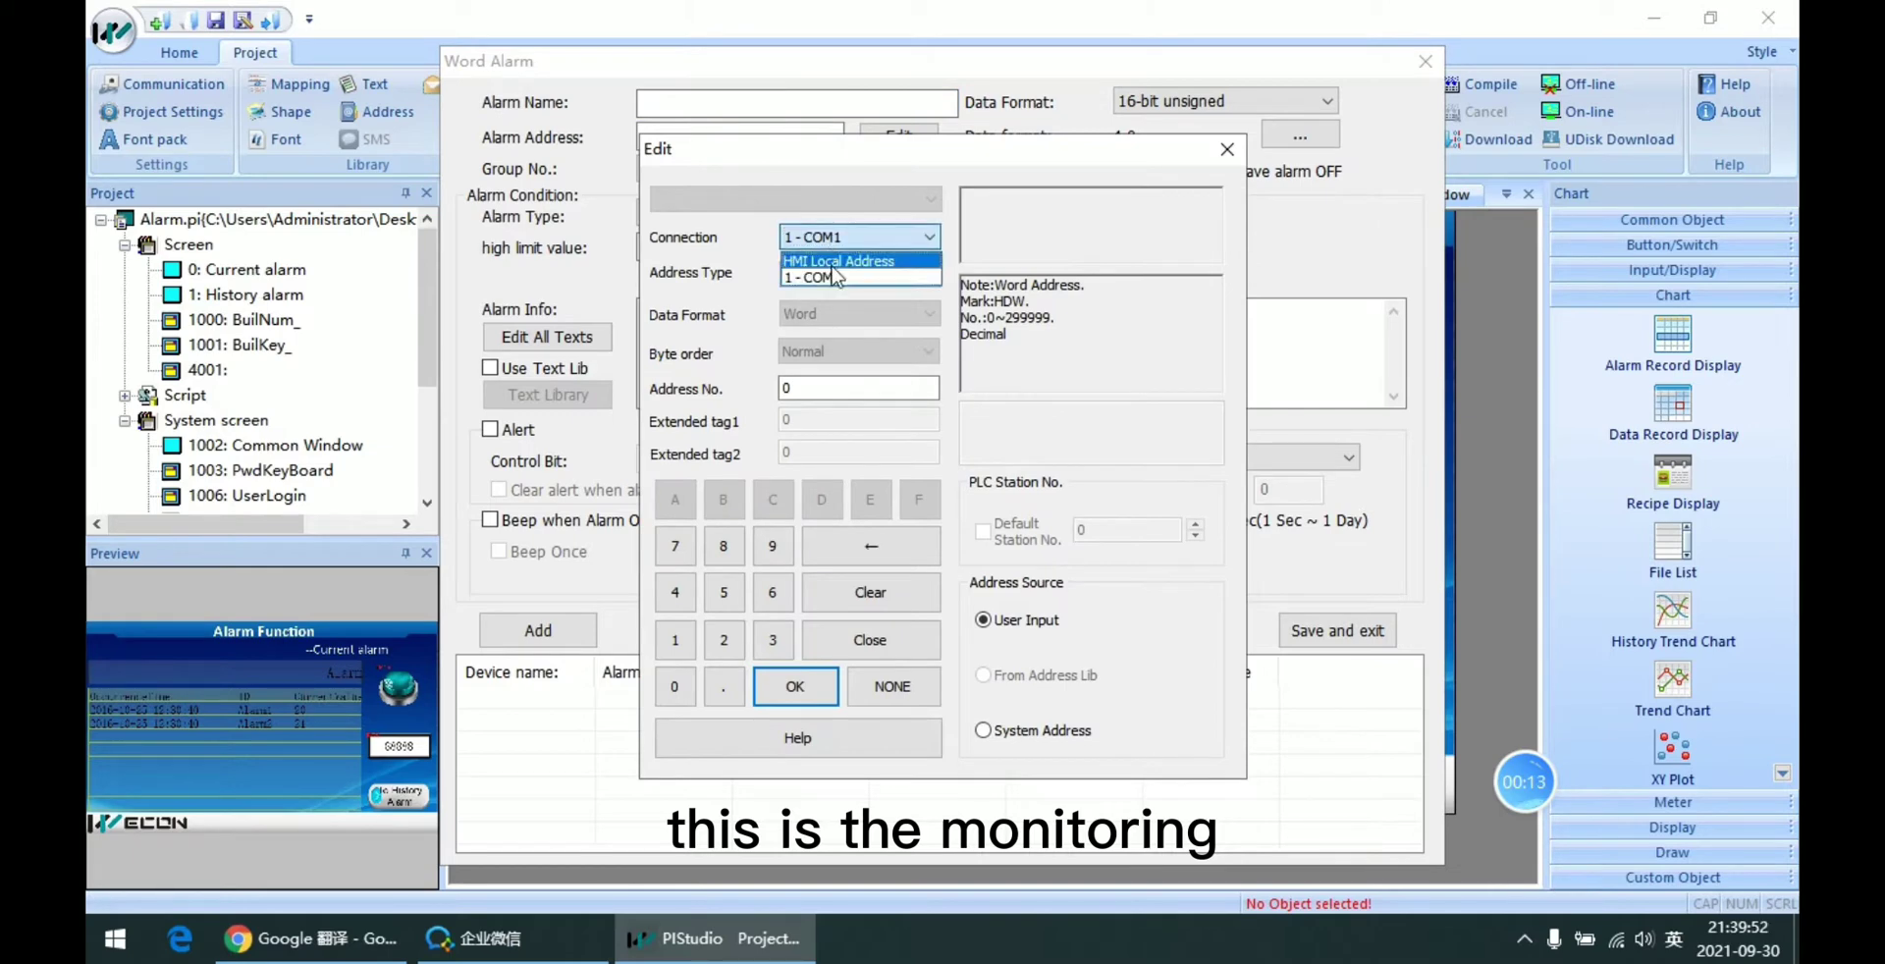
{"action": "left_click", "coordinate": [843, 261]}
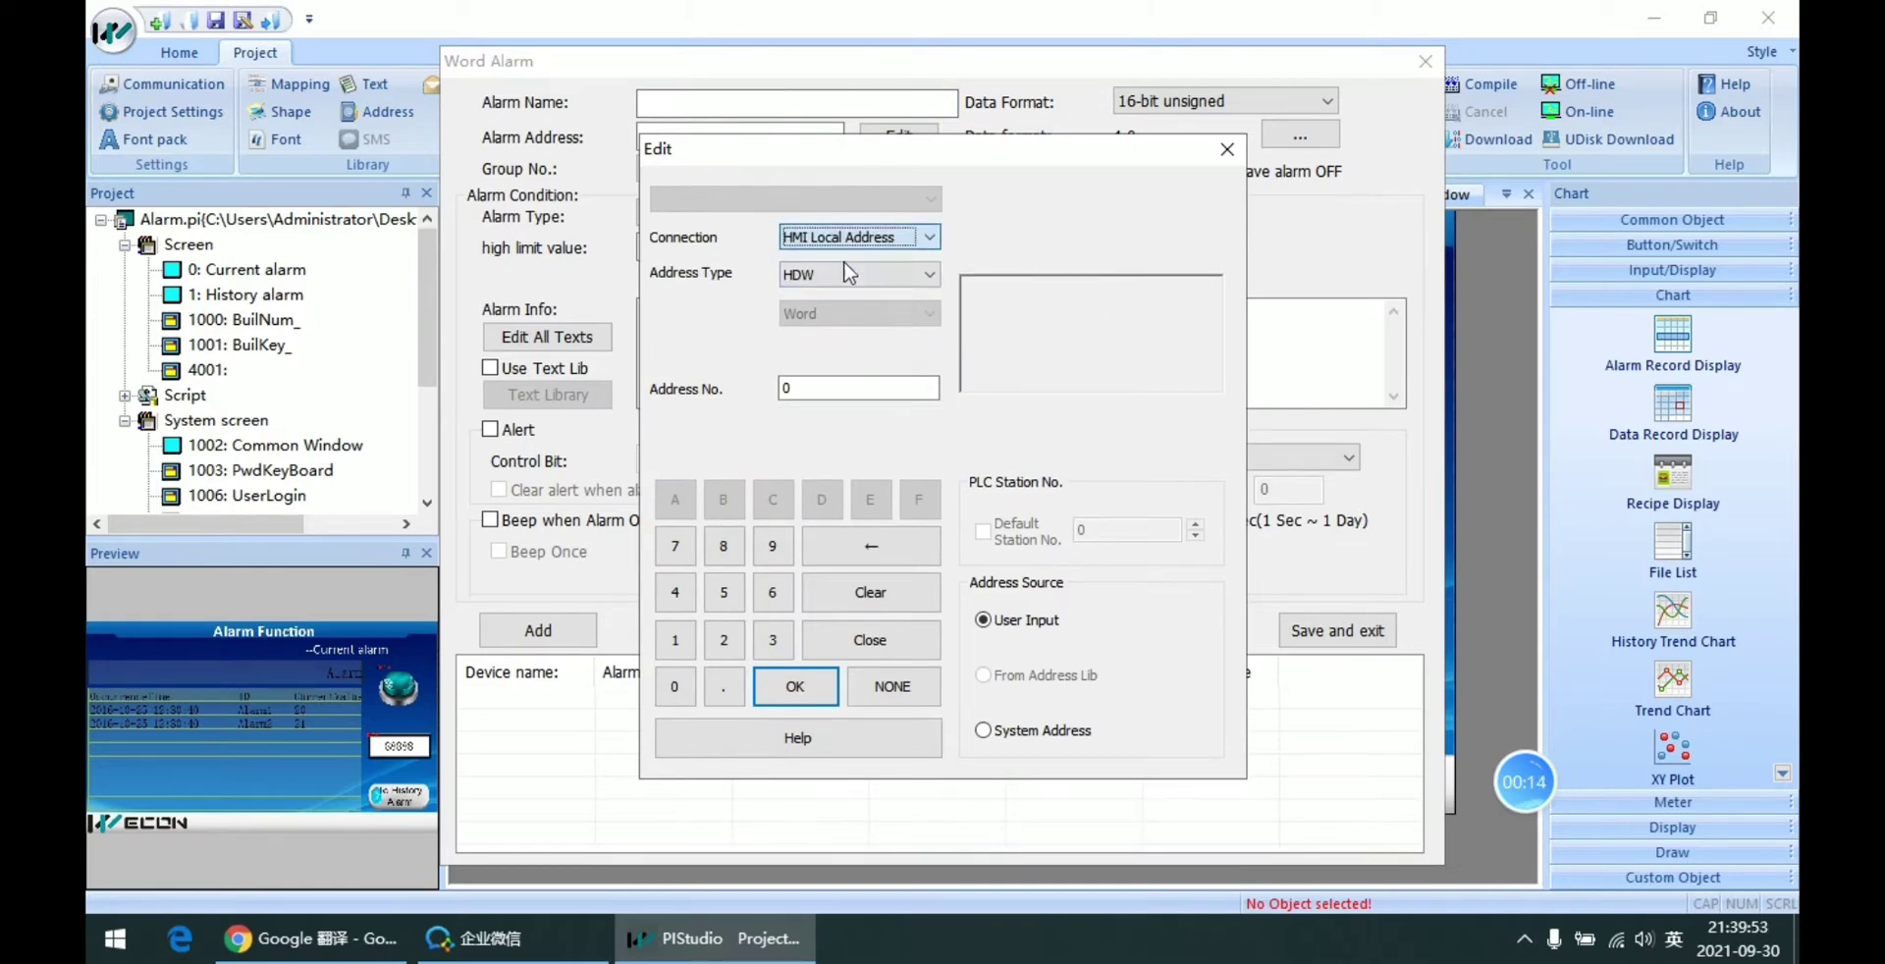
{"action": "left_click", "coordinate": [811, 678]}
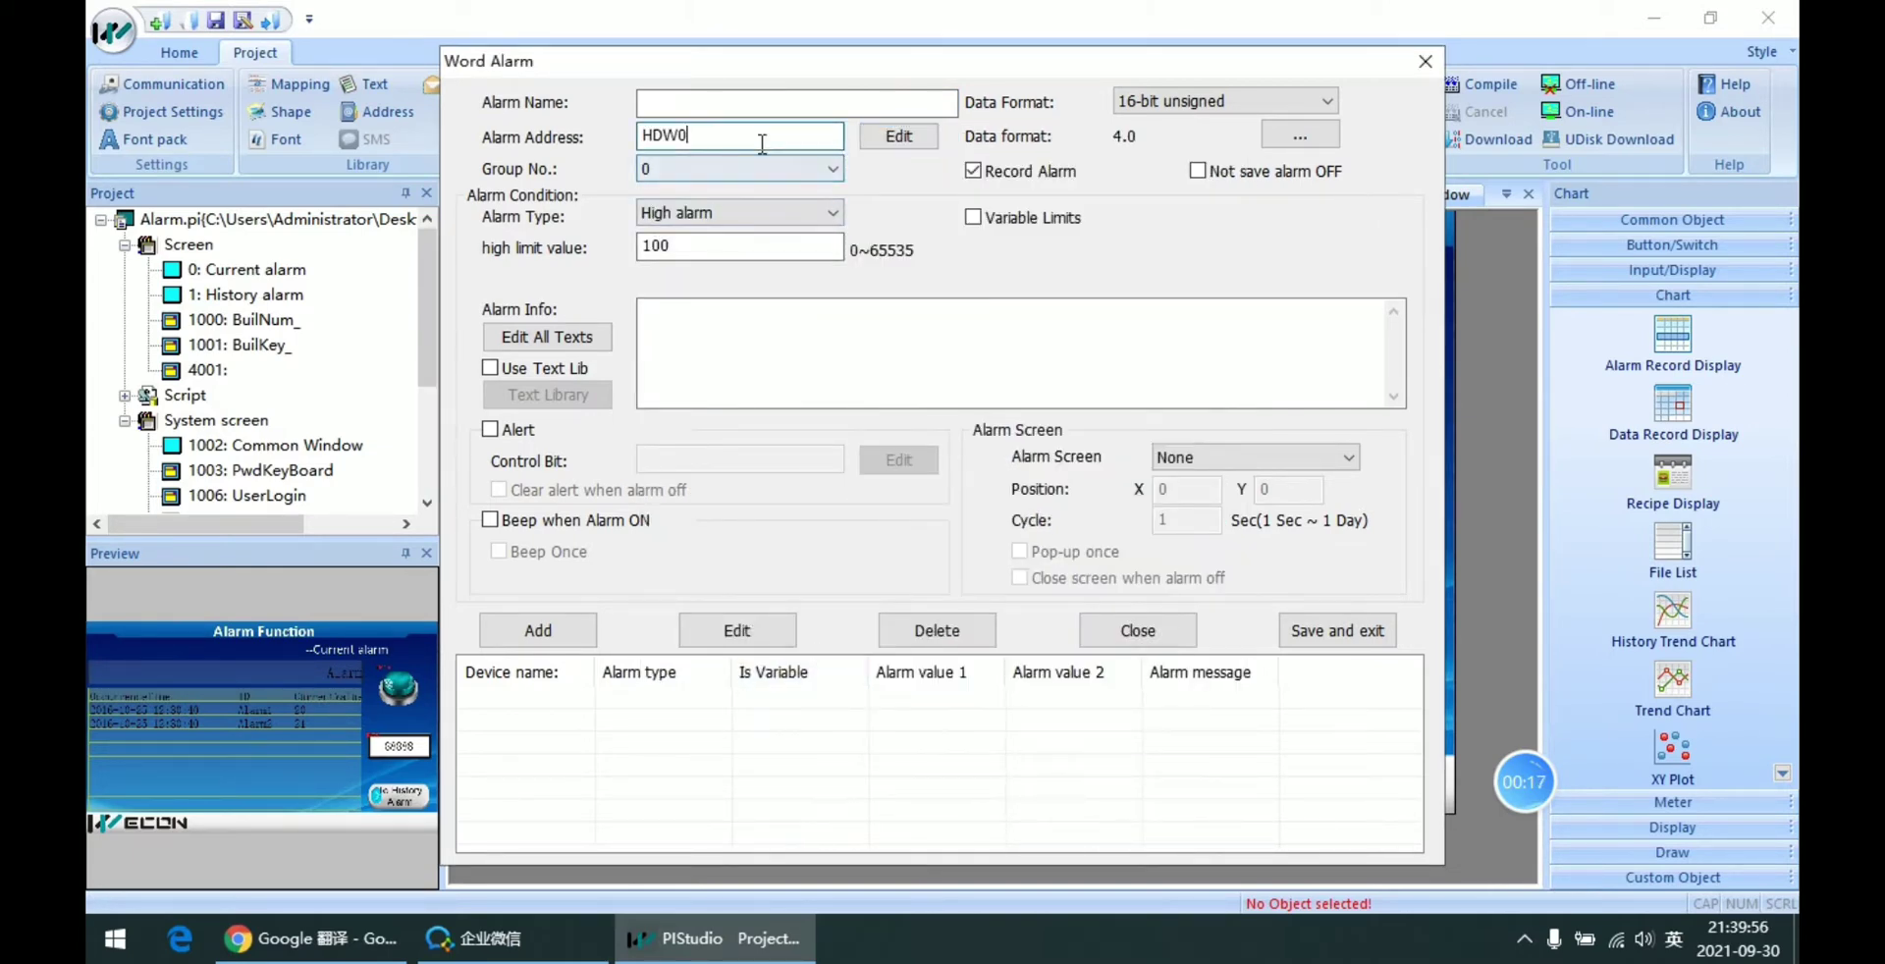
{"action": "double_click", "coordinate": [662, 142]}
{"action": "left_click", "coordinate": [703, 142]}
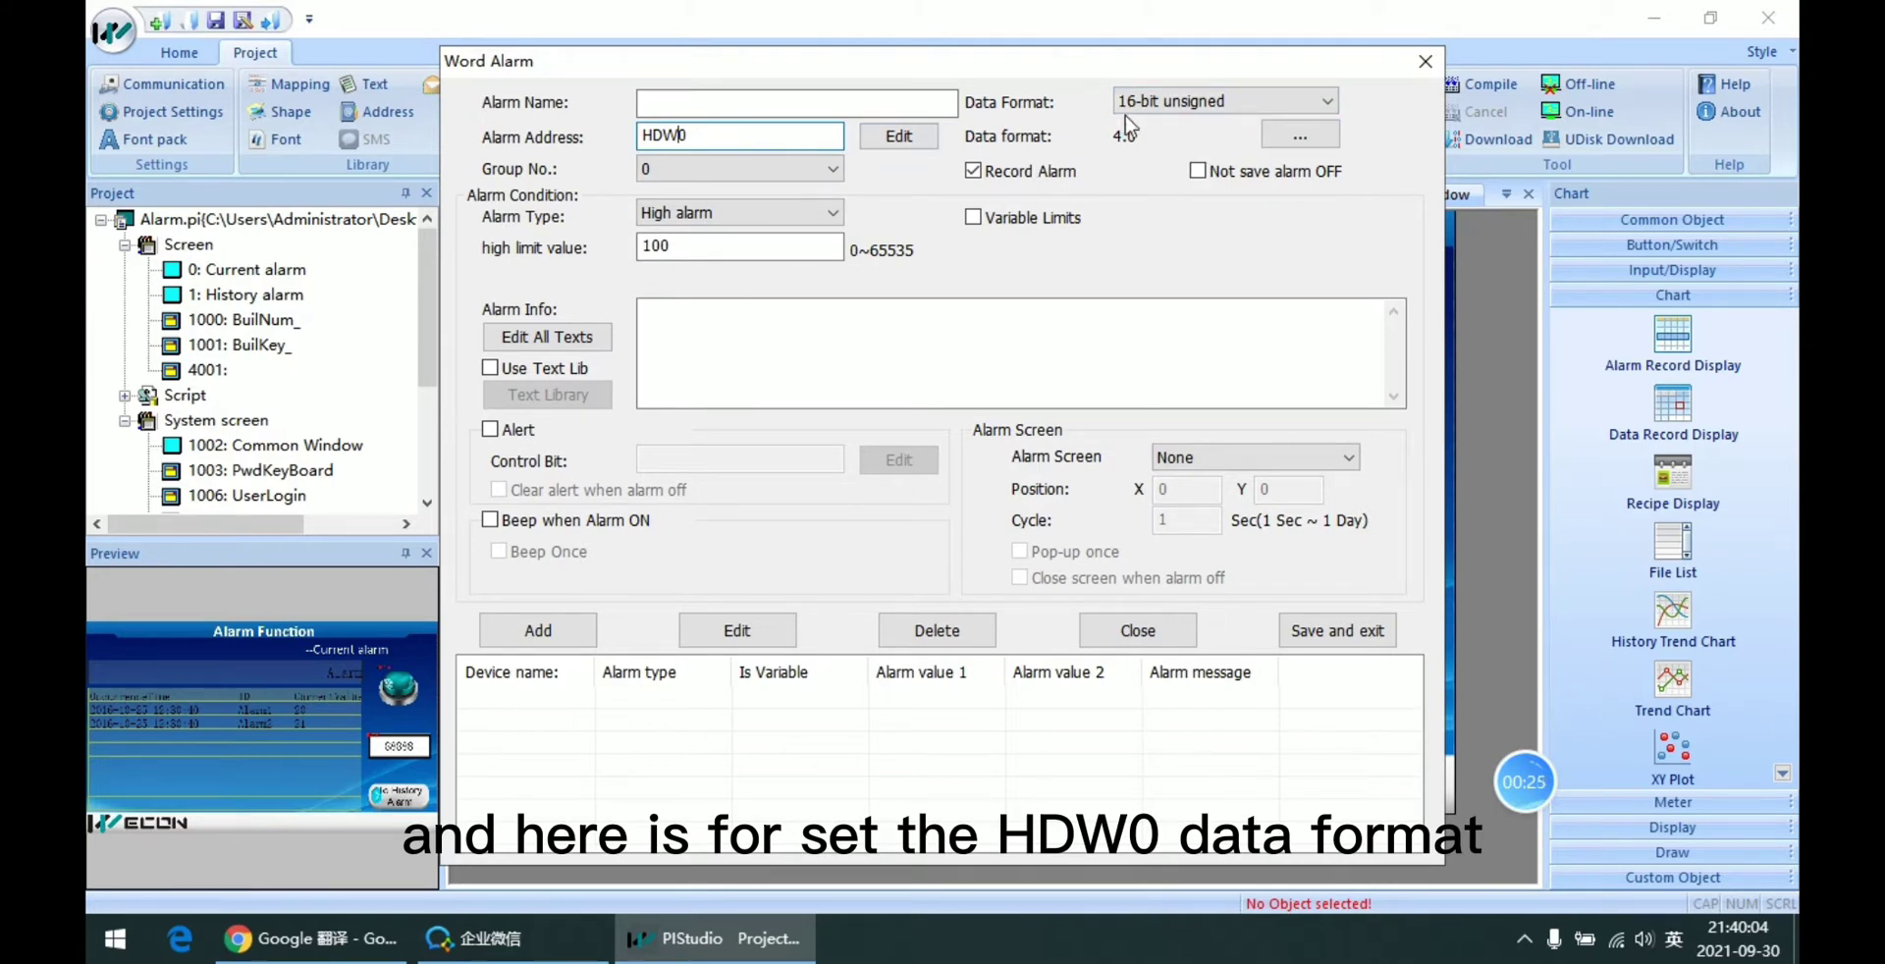
- Keep the data format at 16-bit unsigned and the group number at 0
{"action": "left_click", "coordinate": [1183, 108]}
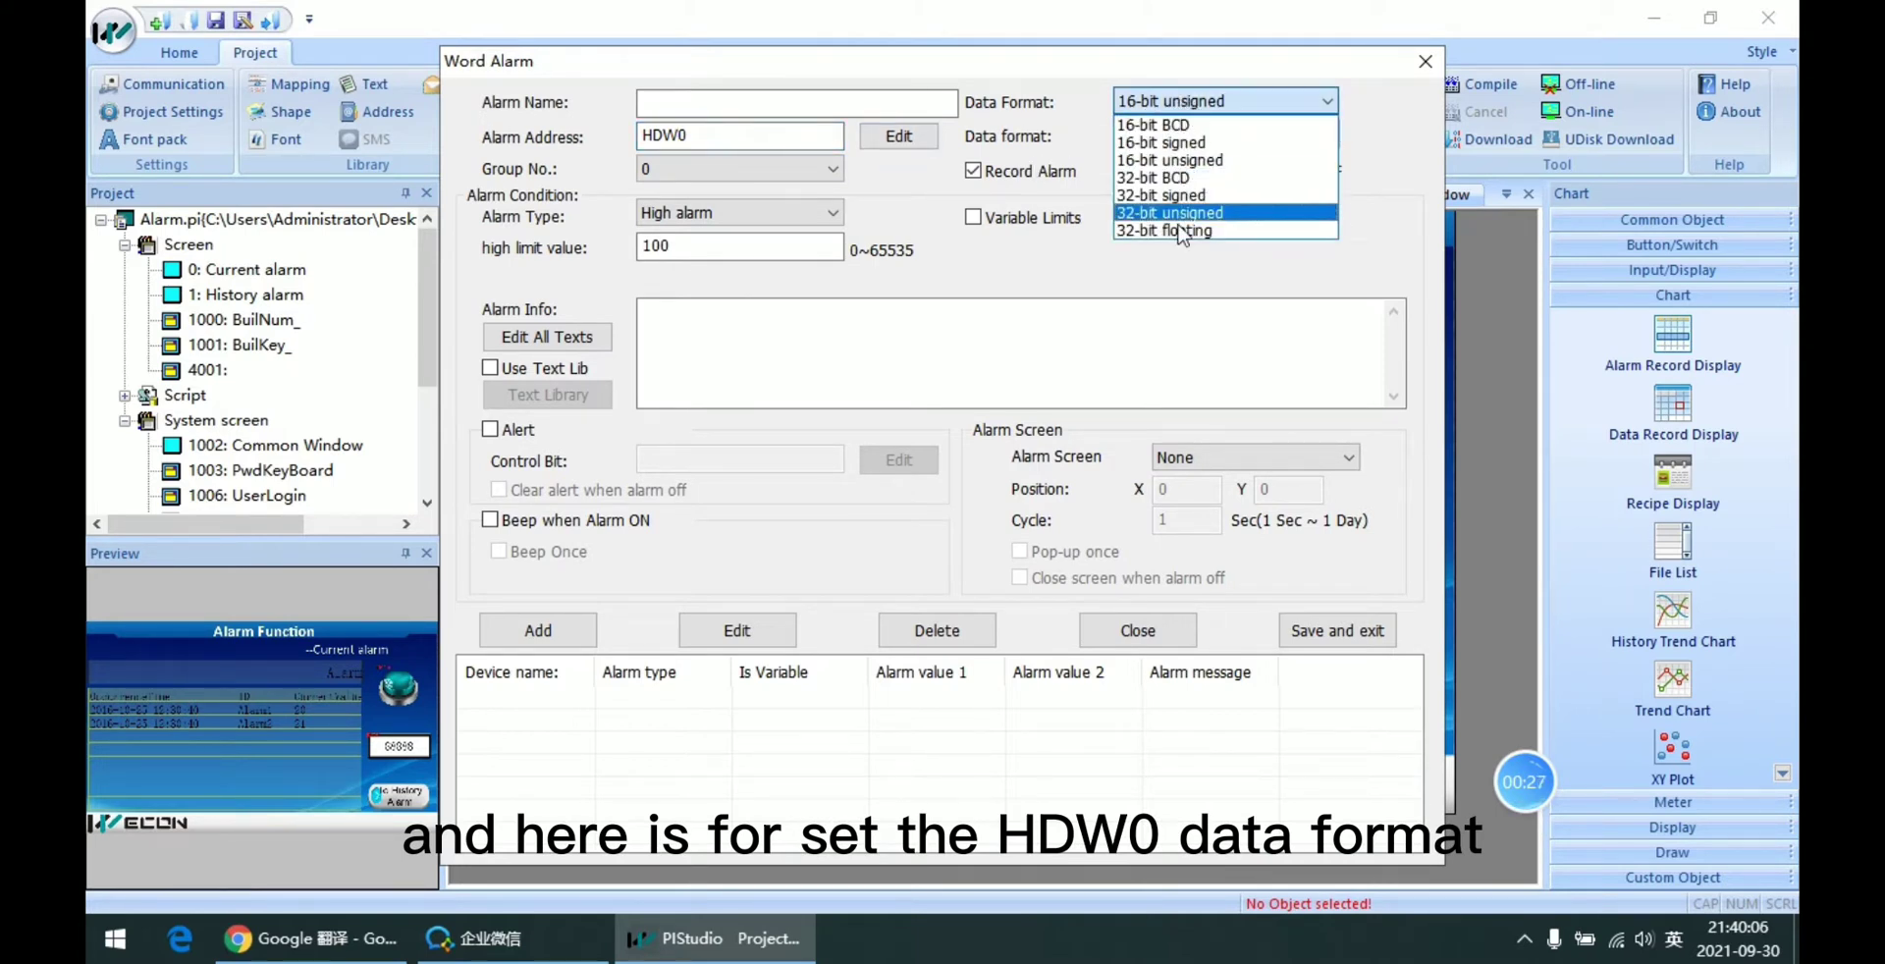
{"action": "left_click", "coordinate": [1061, 113]}
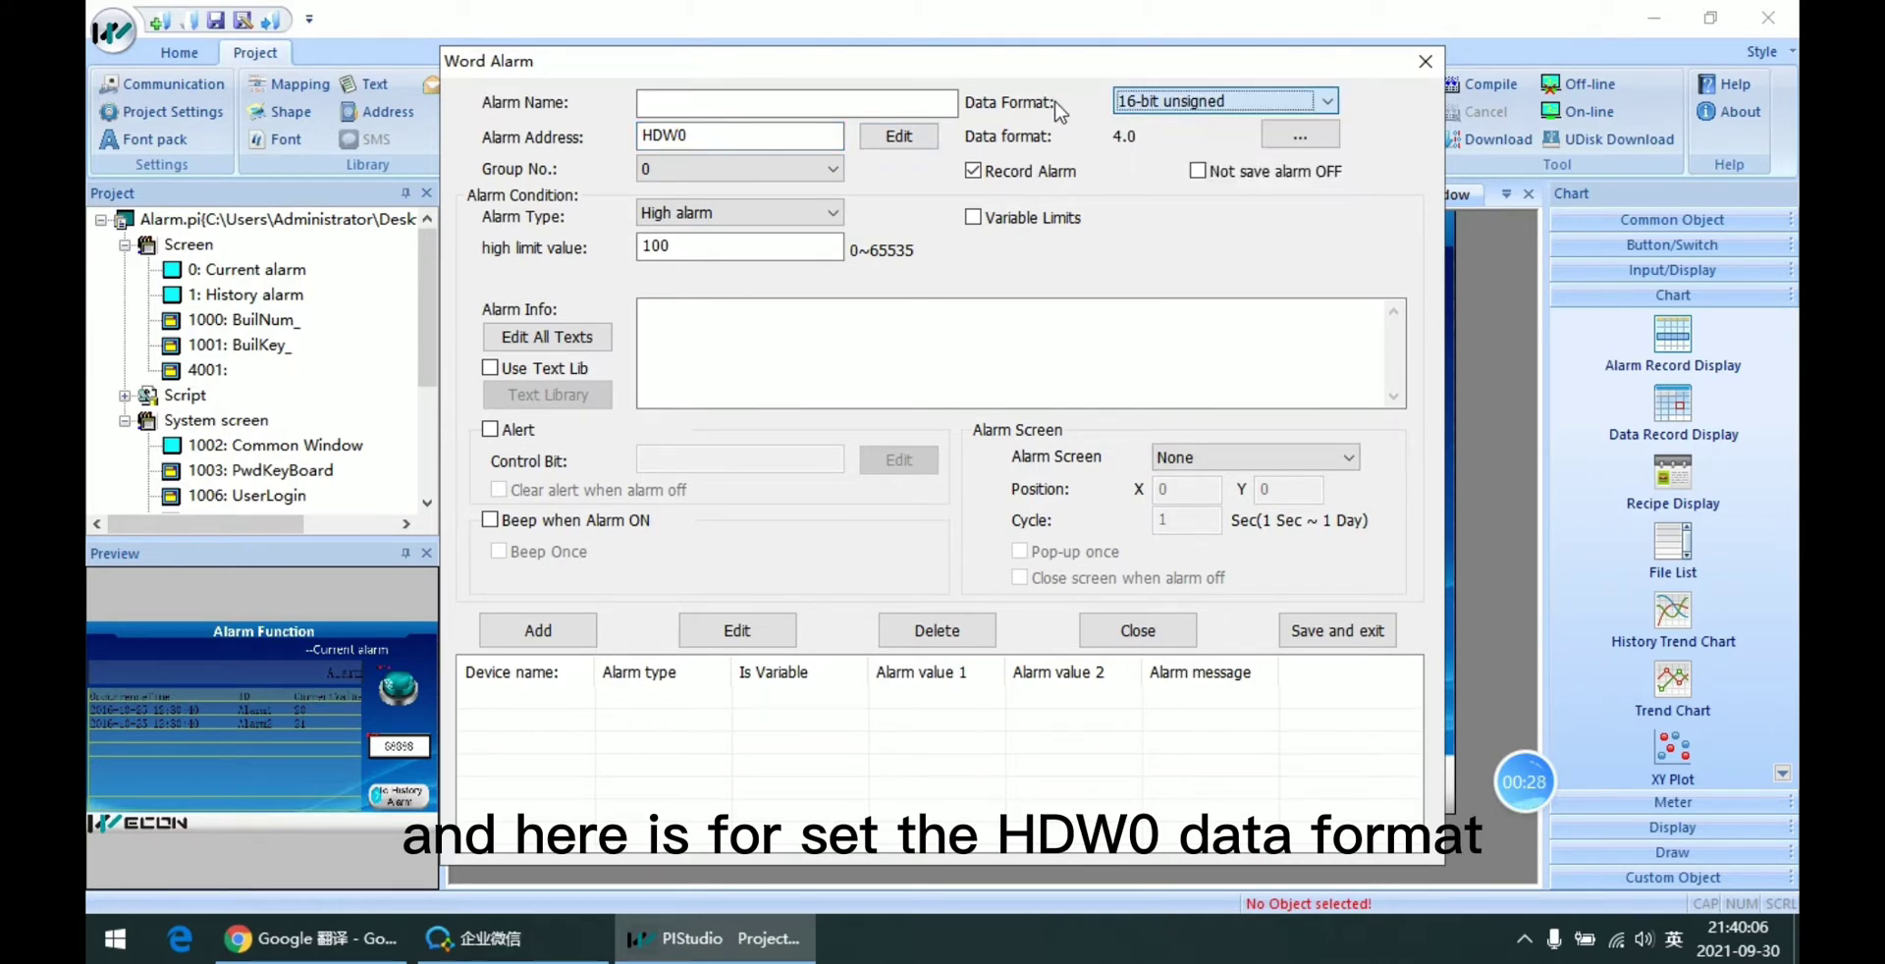
{"action": "left_click", "coordinate": [737, 169]}
{"action": "left_click", "coordinate": [727, 189]}
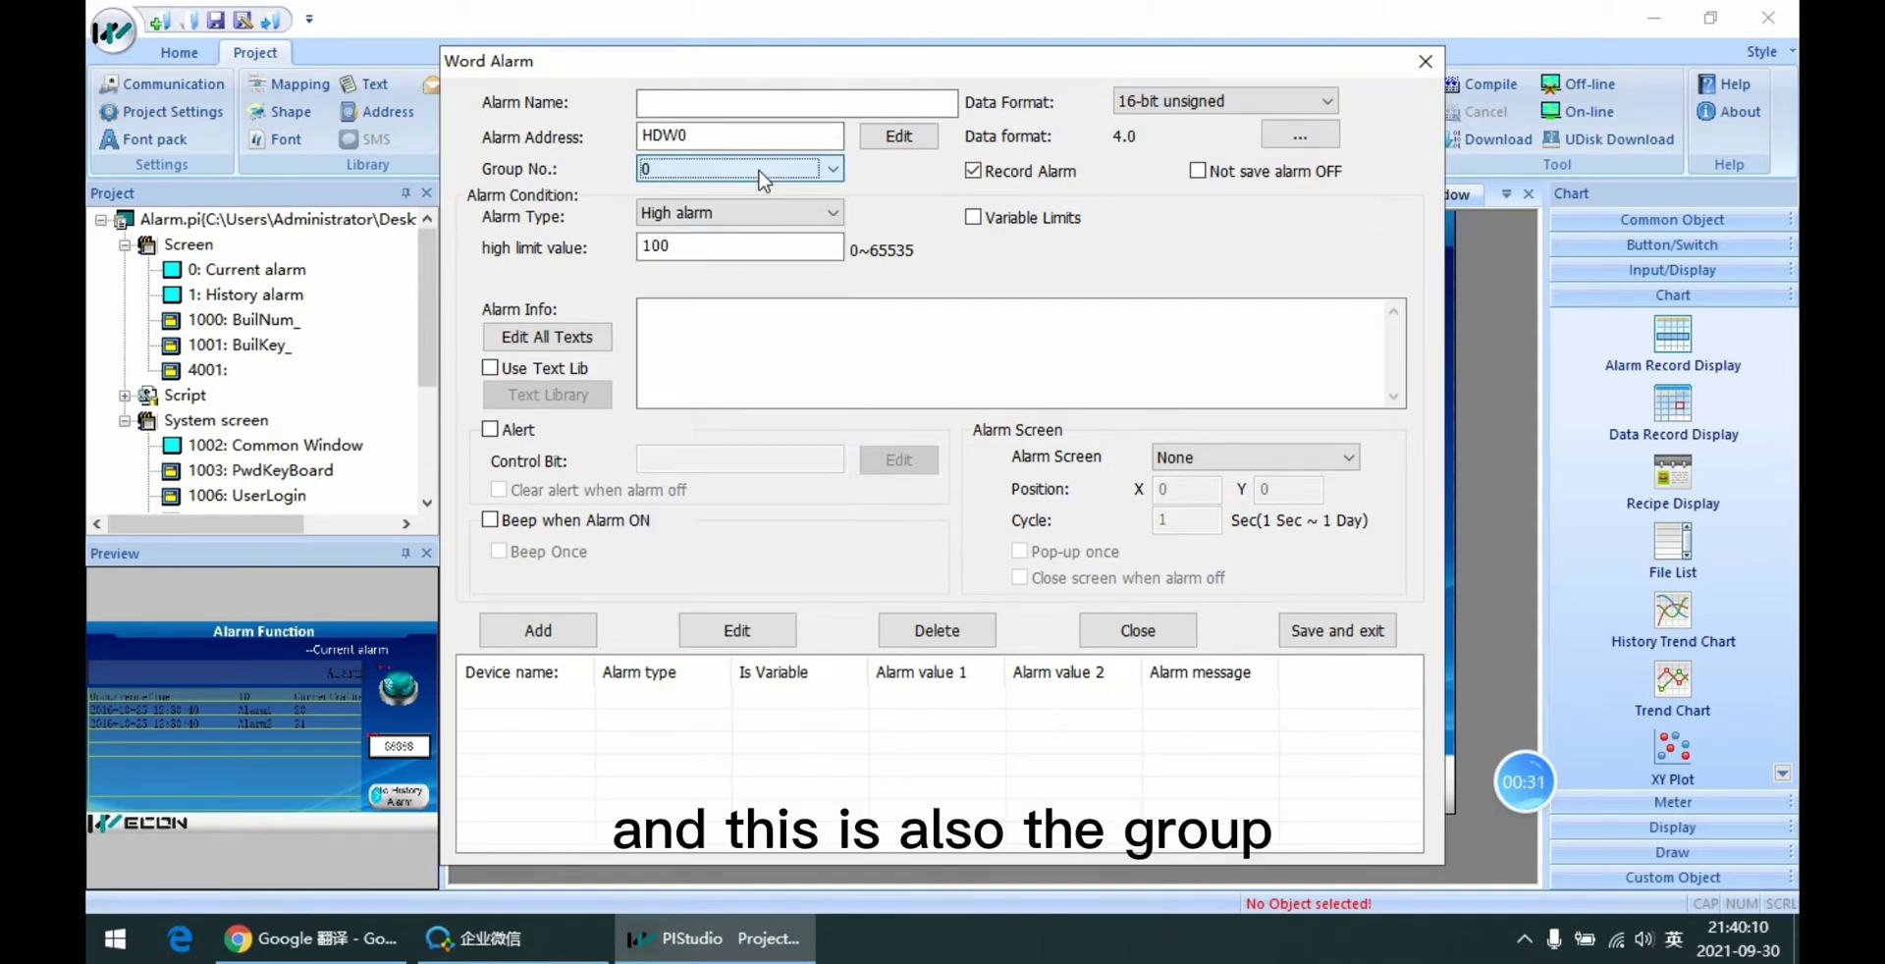
- Review the alarm condition types and set the HDW0 word alarm to Range alarm
{"action": "left_click", "coordinate": [737, 213]}
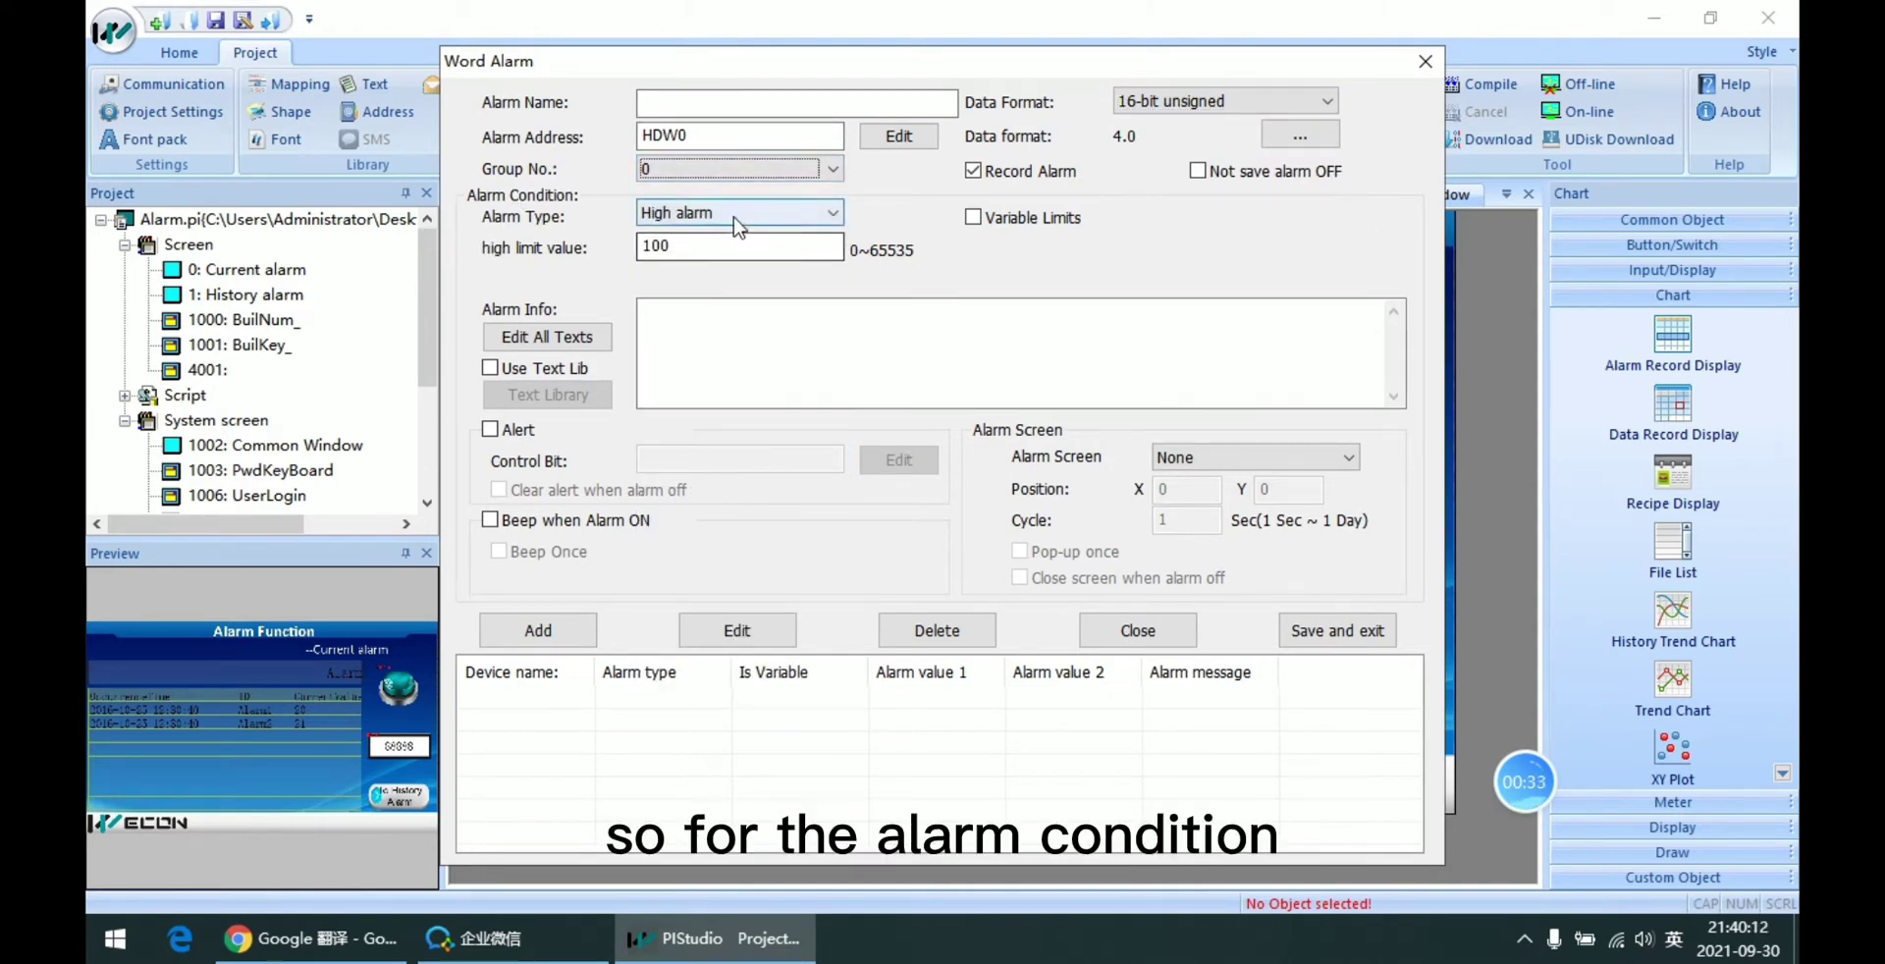
{"action": "left_click", "coordinate": [737, 213]}
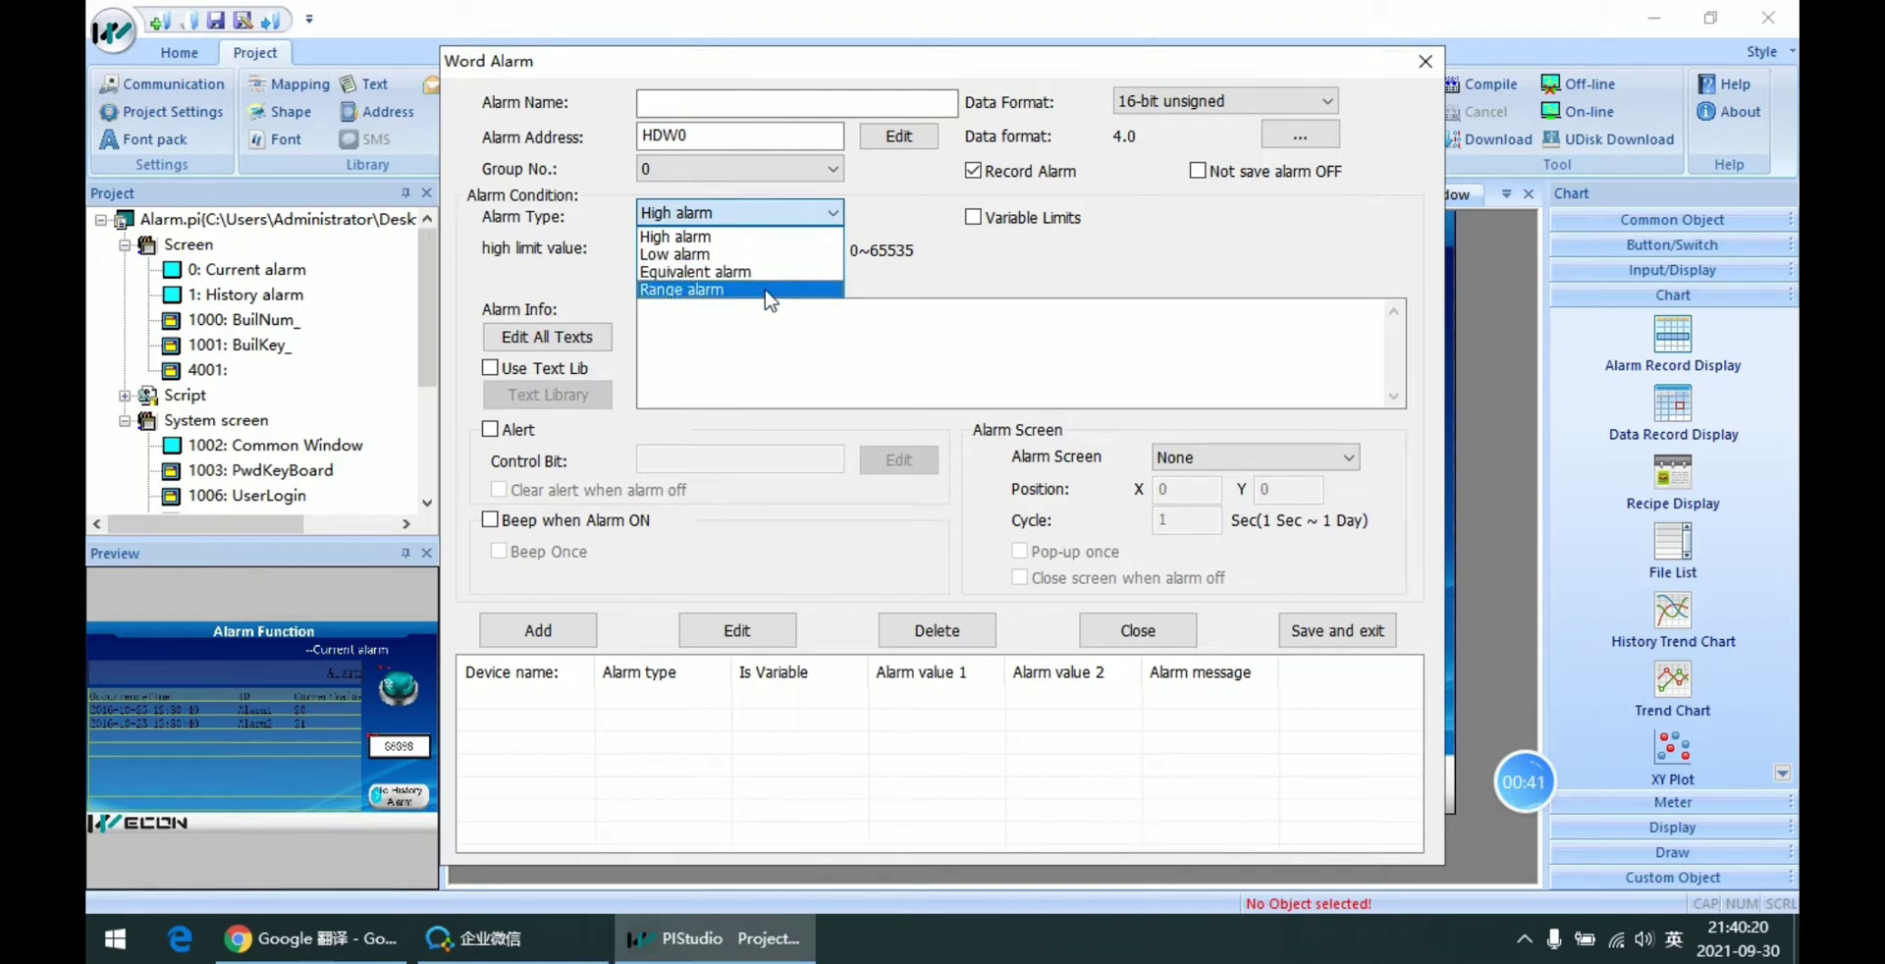
{"action": "left_click", "coordinate": [759, 238]}
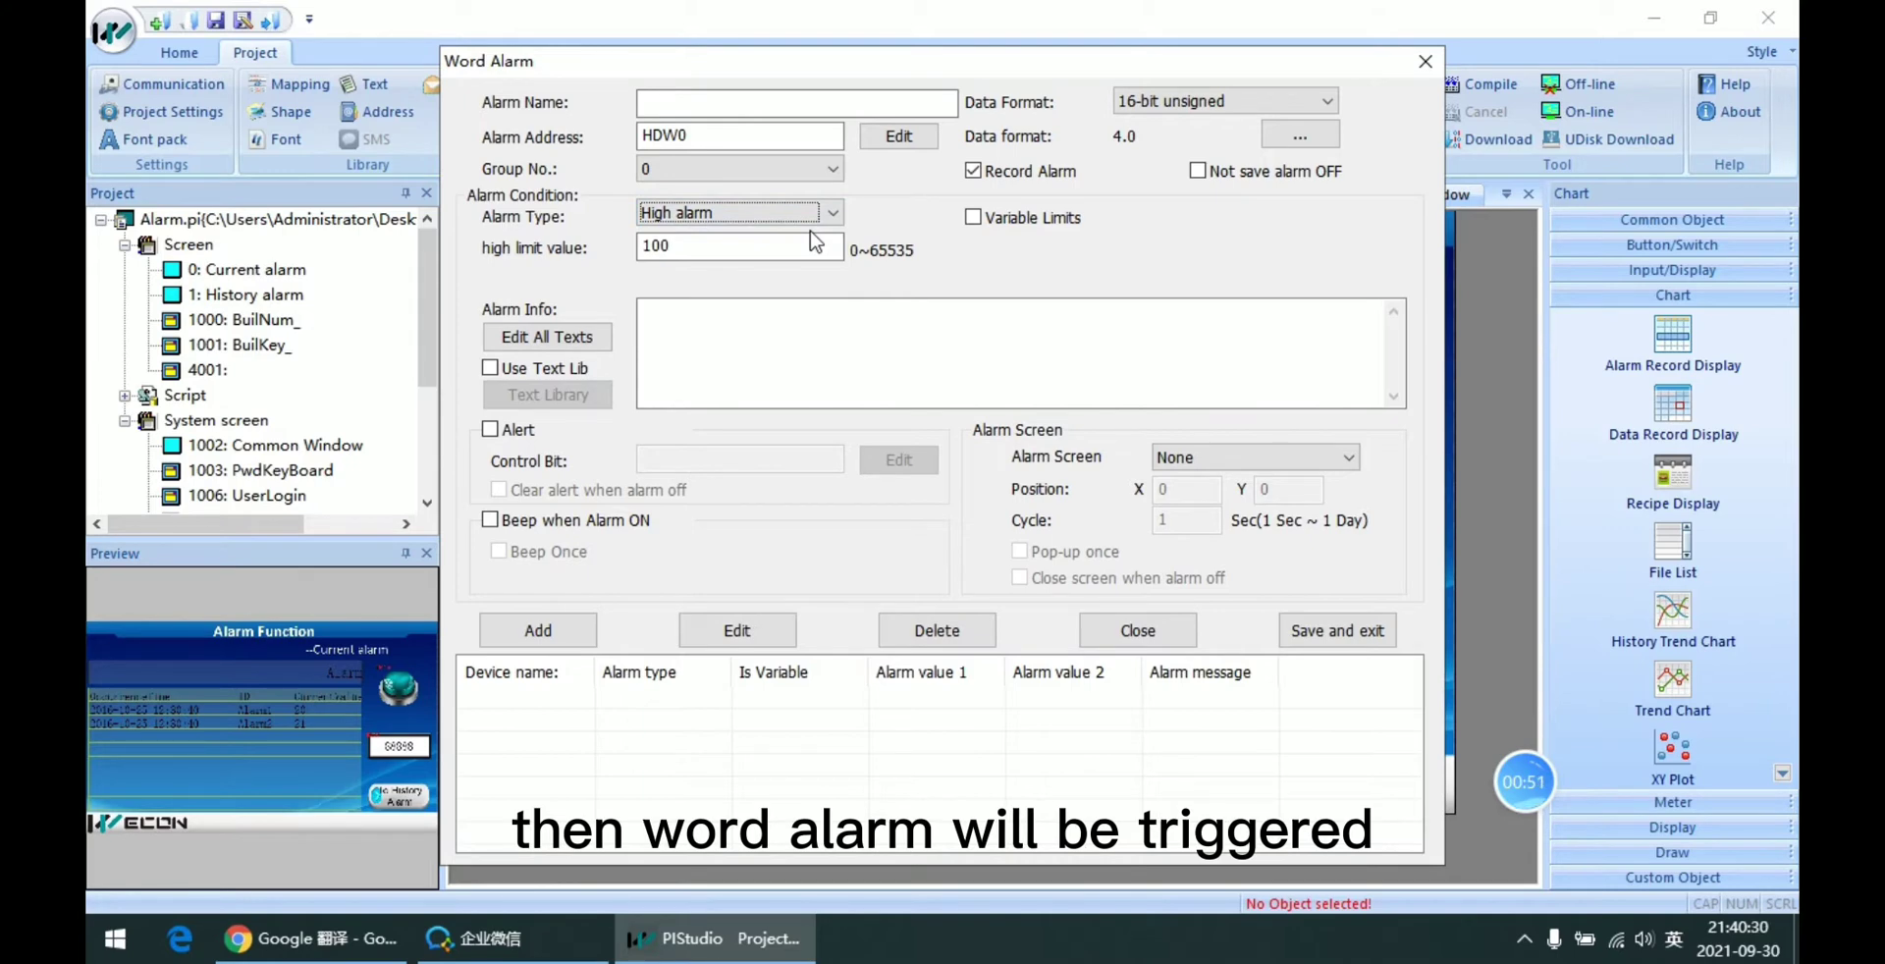
{"action": "left_click", "coordinate": [780, 218]}
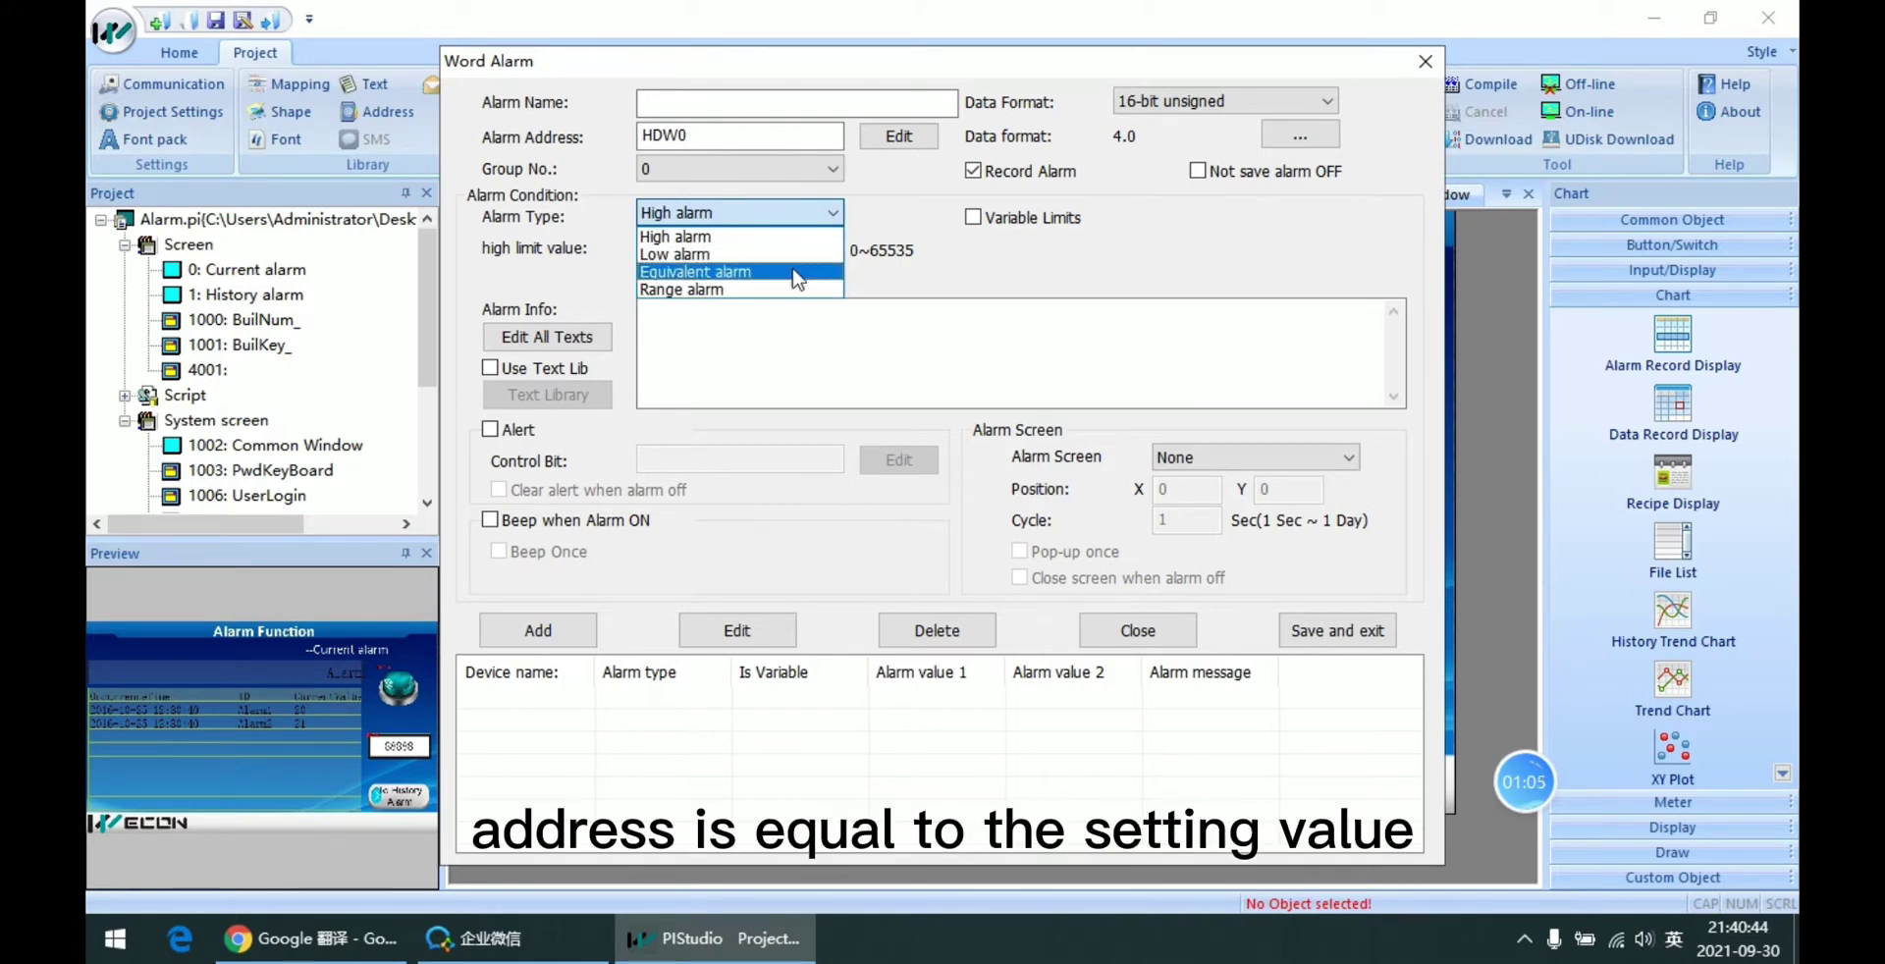
{"action": "left_click", "coordinate": [727, 272]}
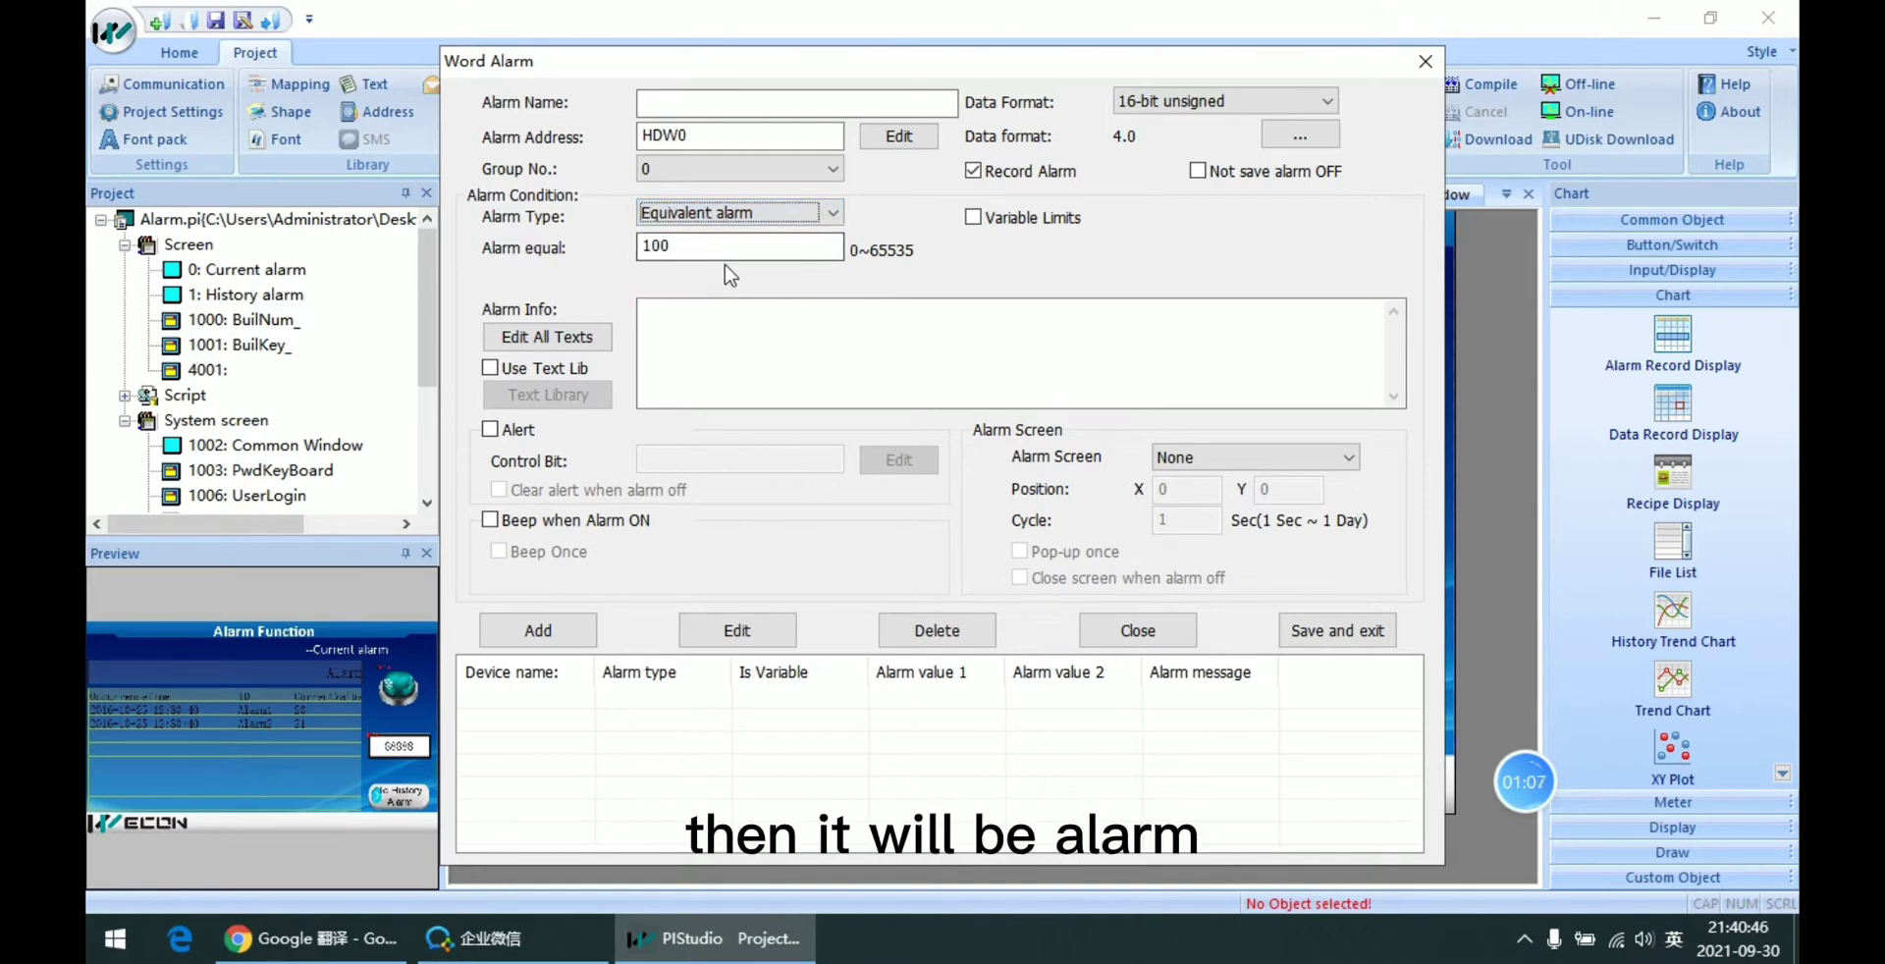
{"action": "left_click", "coordinate": [685, 311]}
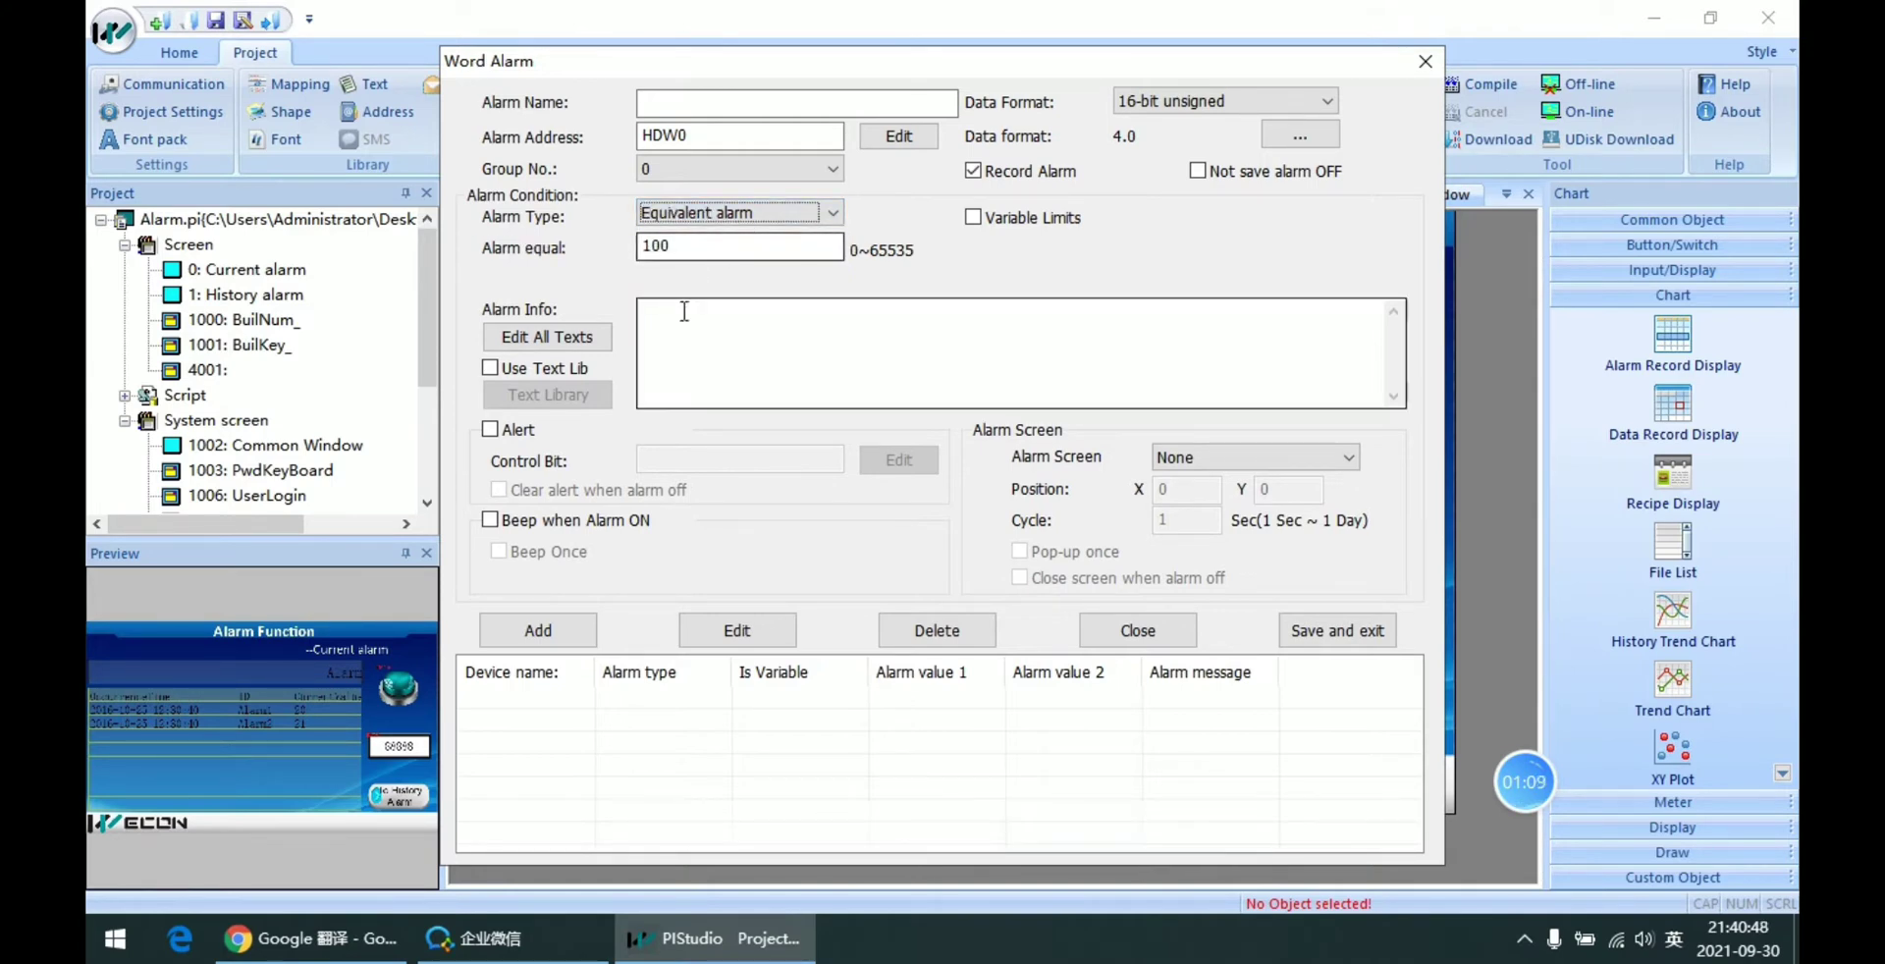
{"action": "left_click", "coordinate": [786, 213]}
{"action": "left_click", "coordinate": [744, 285]}
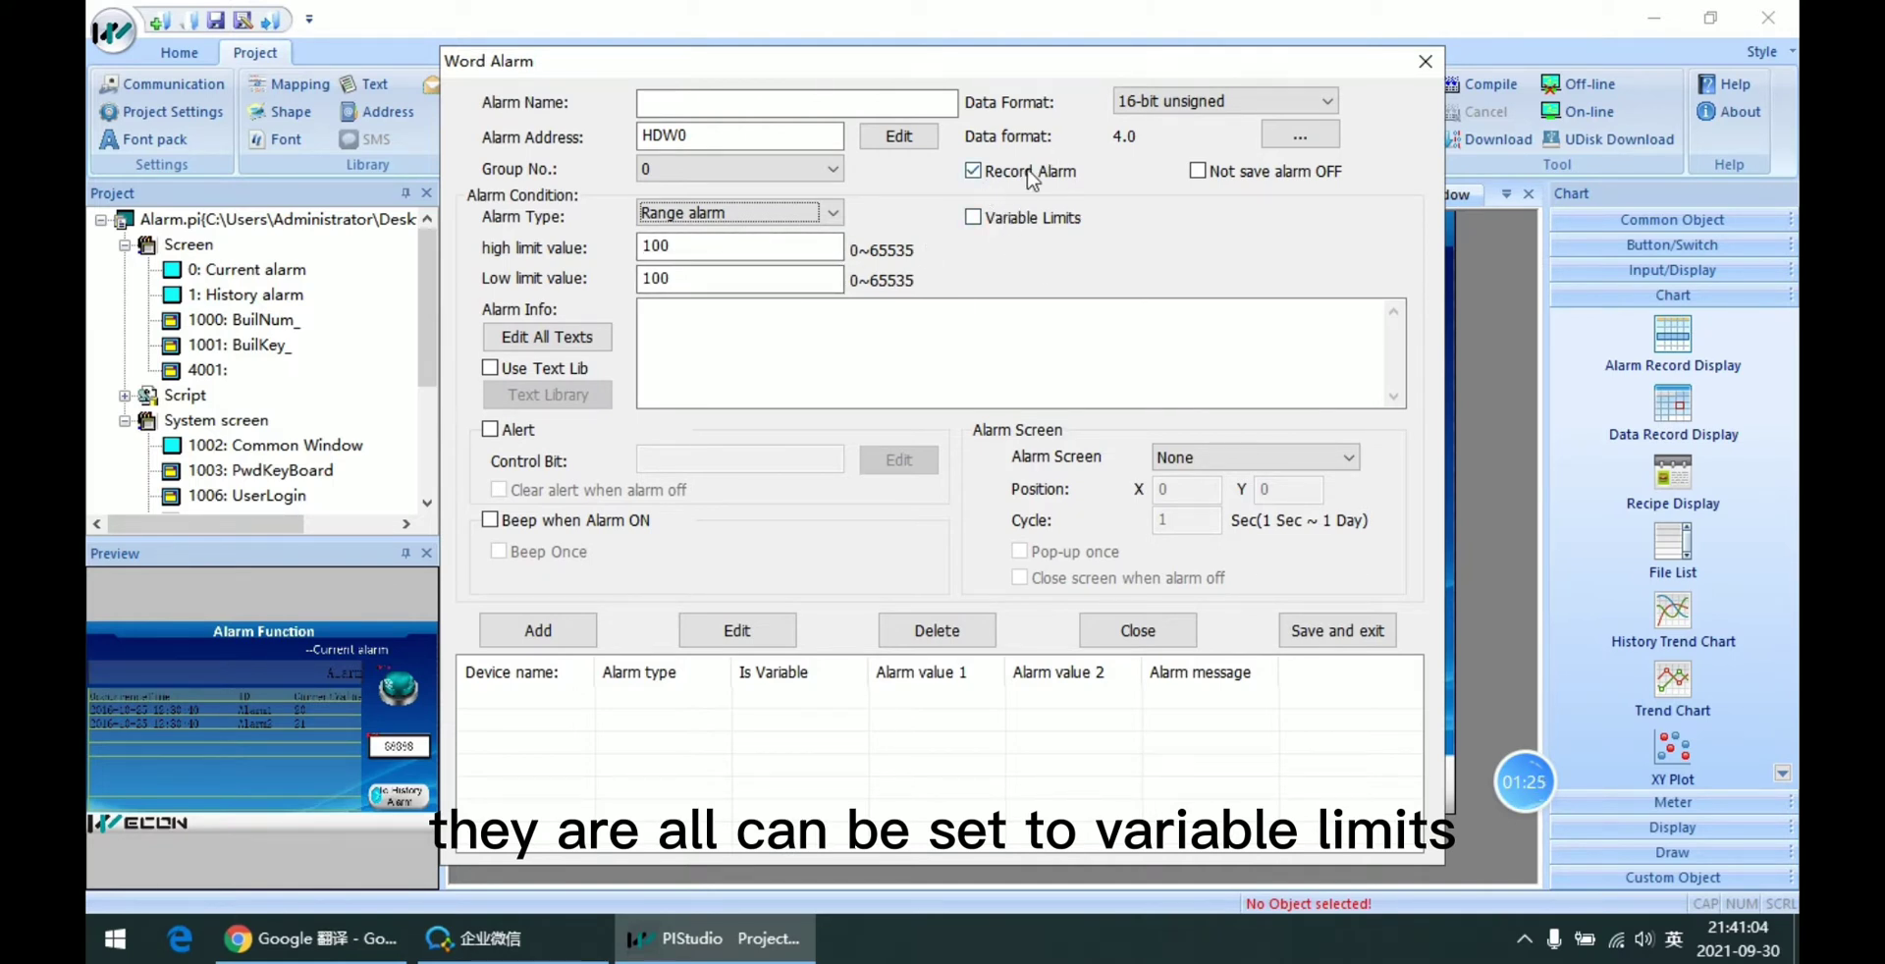
- Tick Variable Limits to view its fields, then untick it again
{"action": "left_click", "coordinate": [1031, 218]}
{"action": "left_click", "coordinate": [1032, 218]}
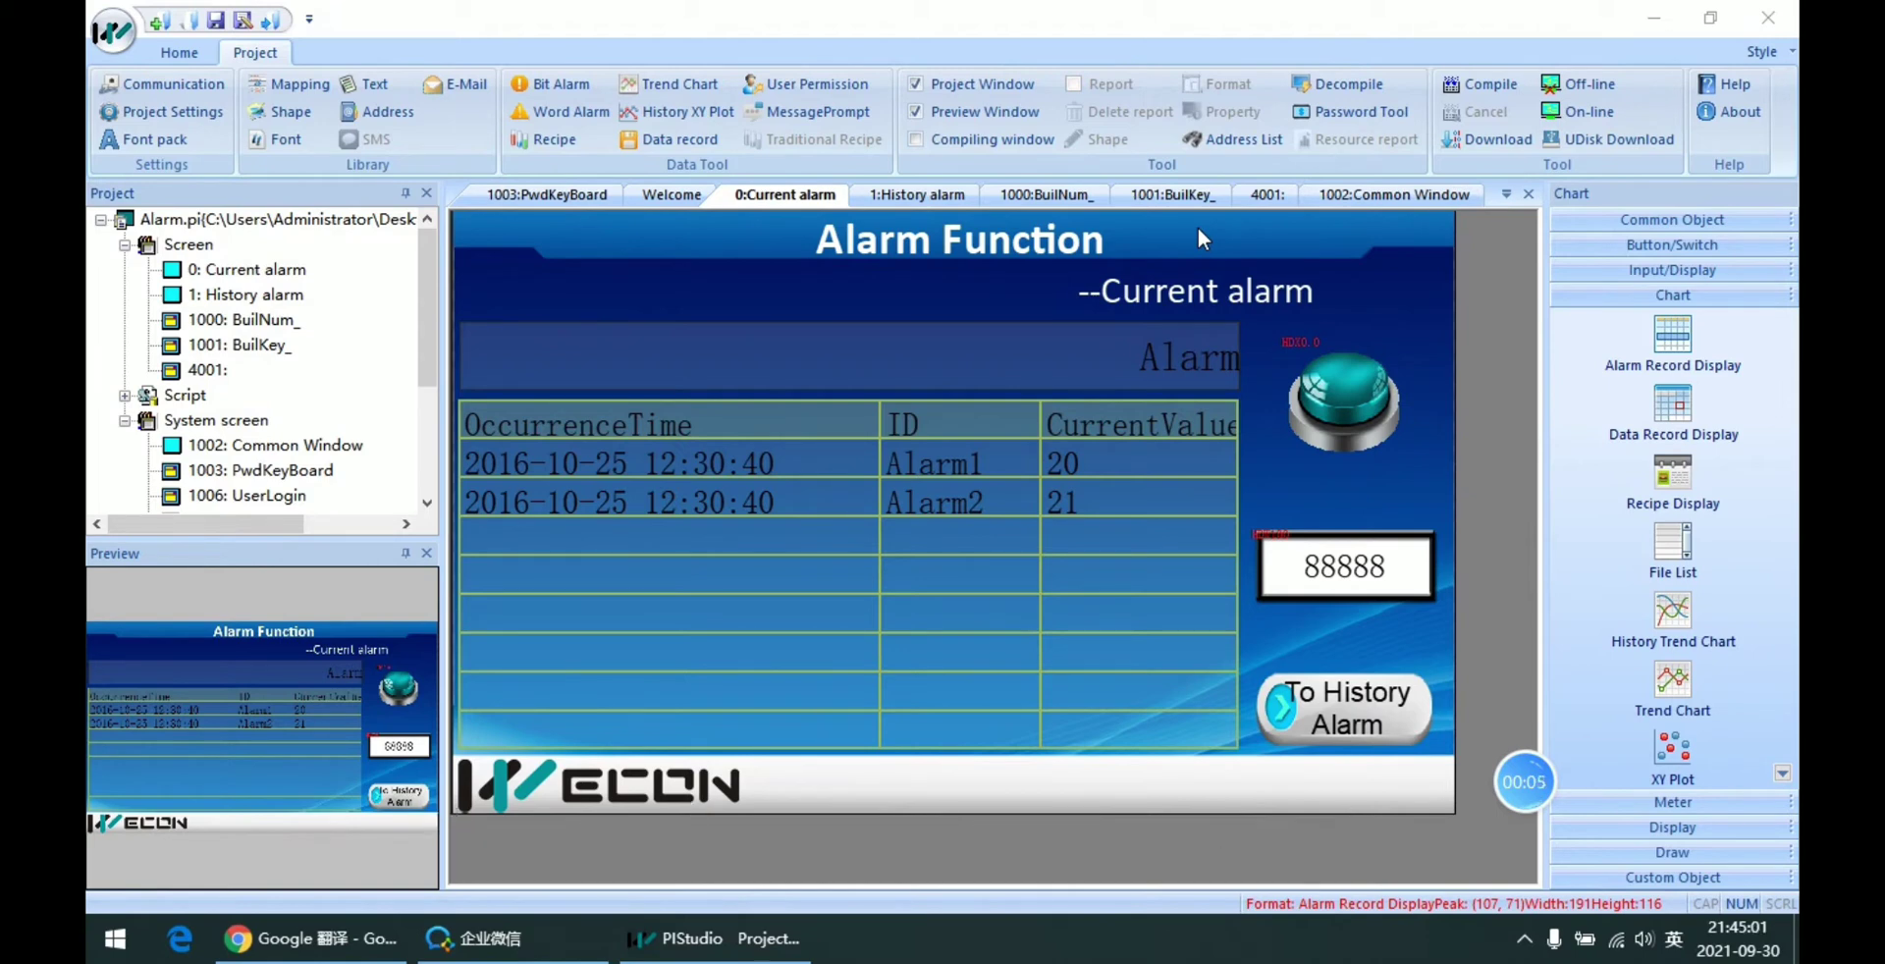
- Drag an Alarm Record Display to the upper left, a RunBar beside it, and list objects there
{"action": "left_click", "coordinate": [1673, 339]}
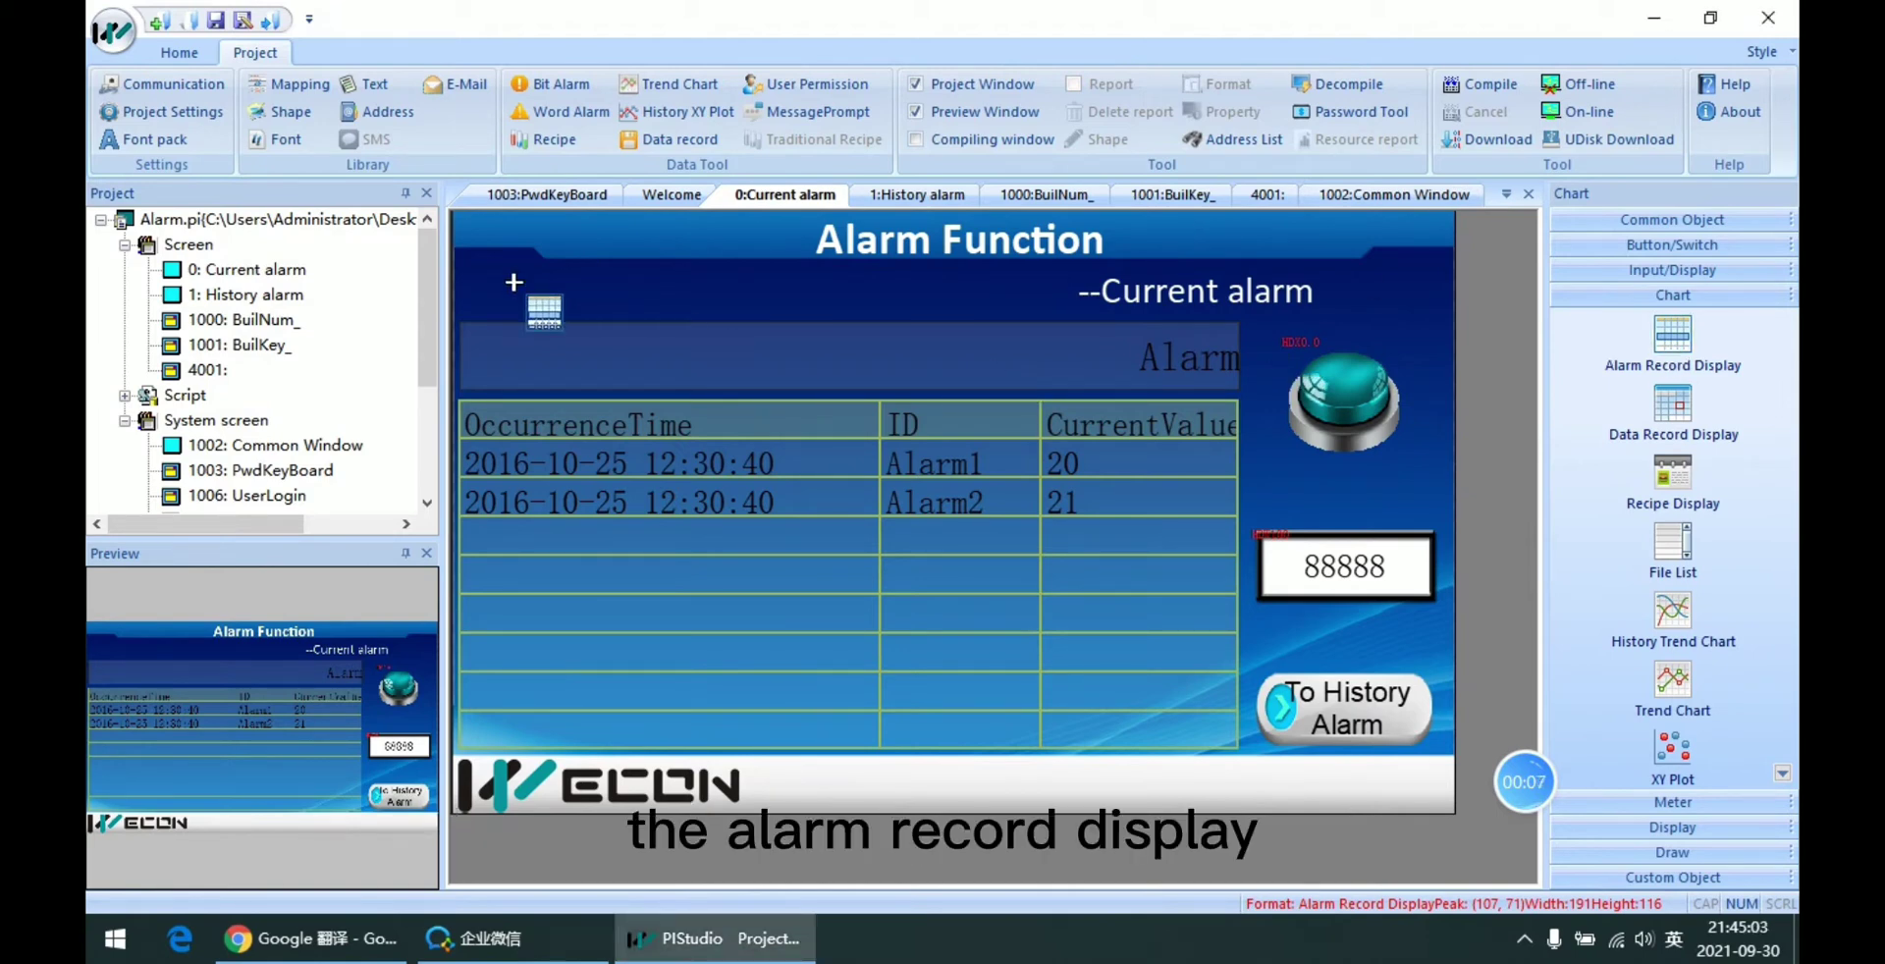
{"action": "left_click_drag", "start_coordinate": [511, 281], "coordinate": [772, 465]}
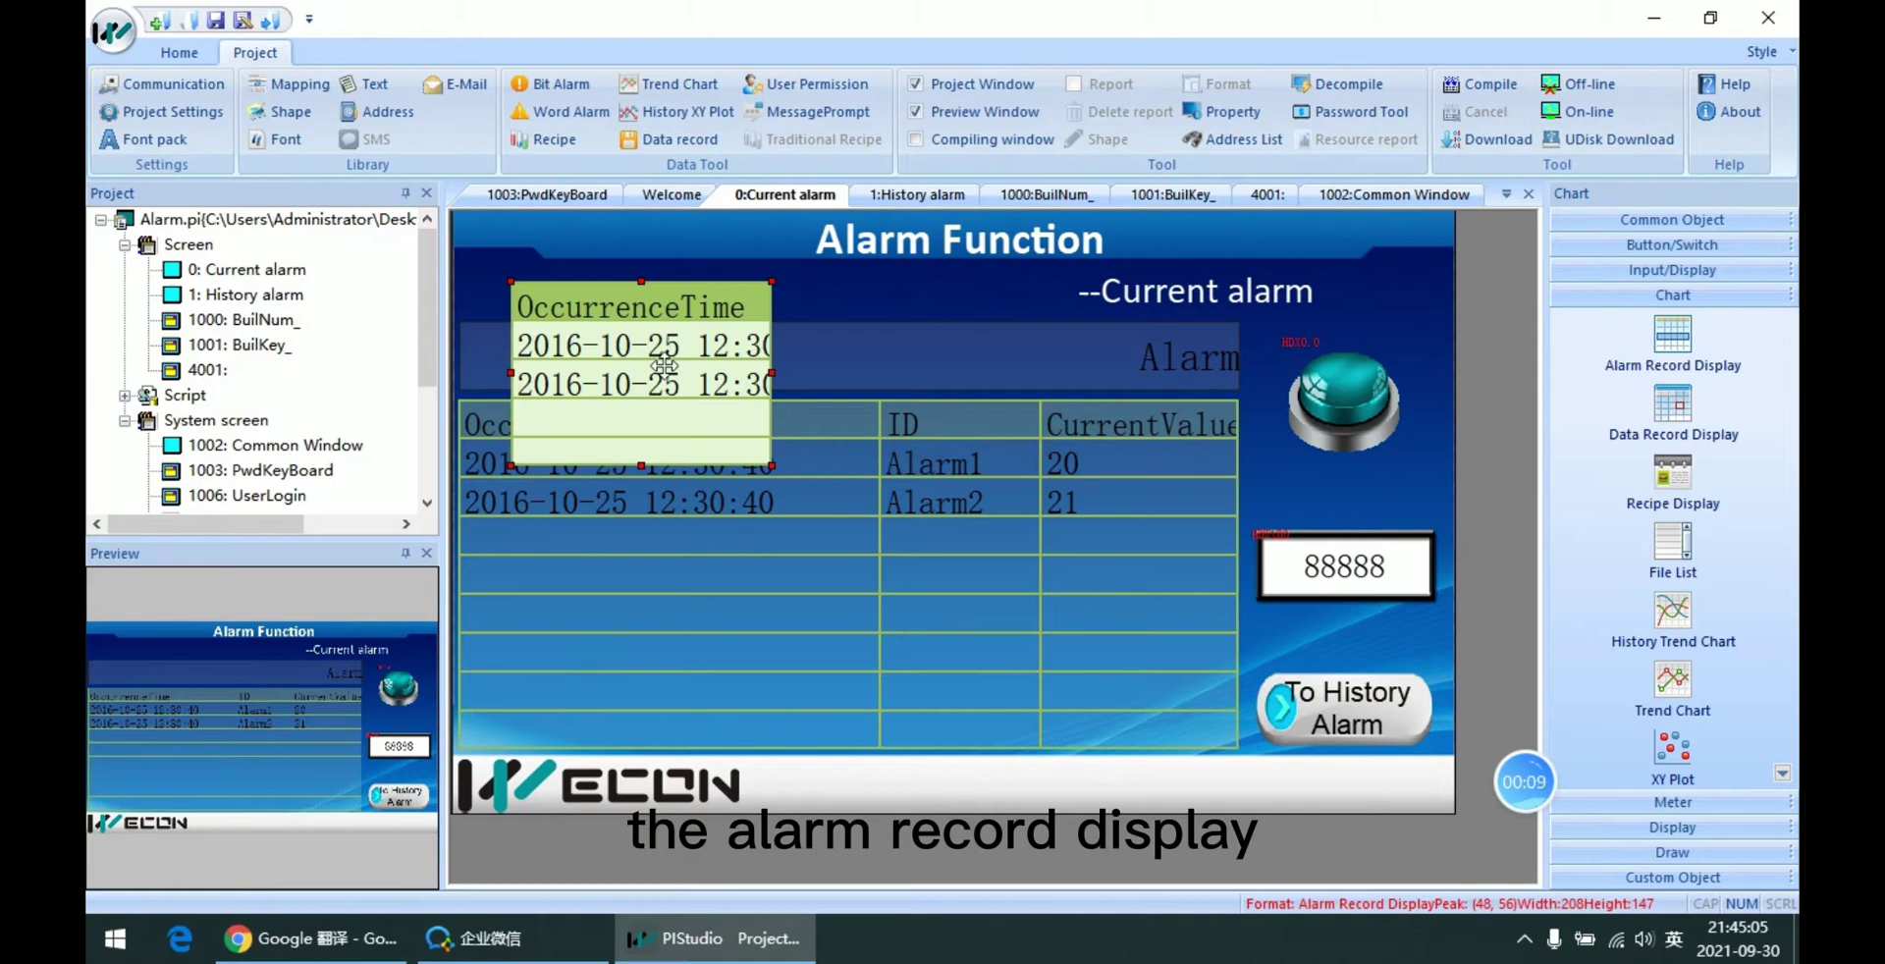
{"action": "left_click", "coordinate": [1638, 802]}
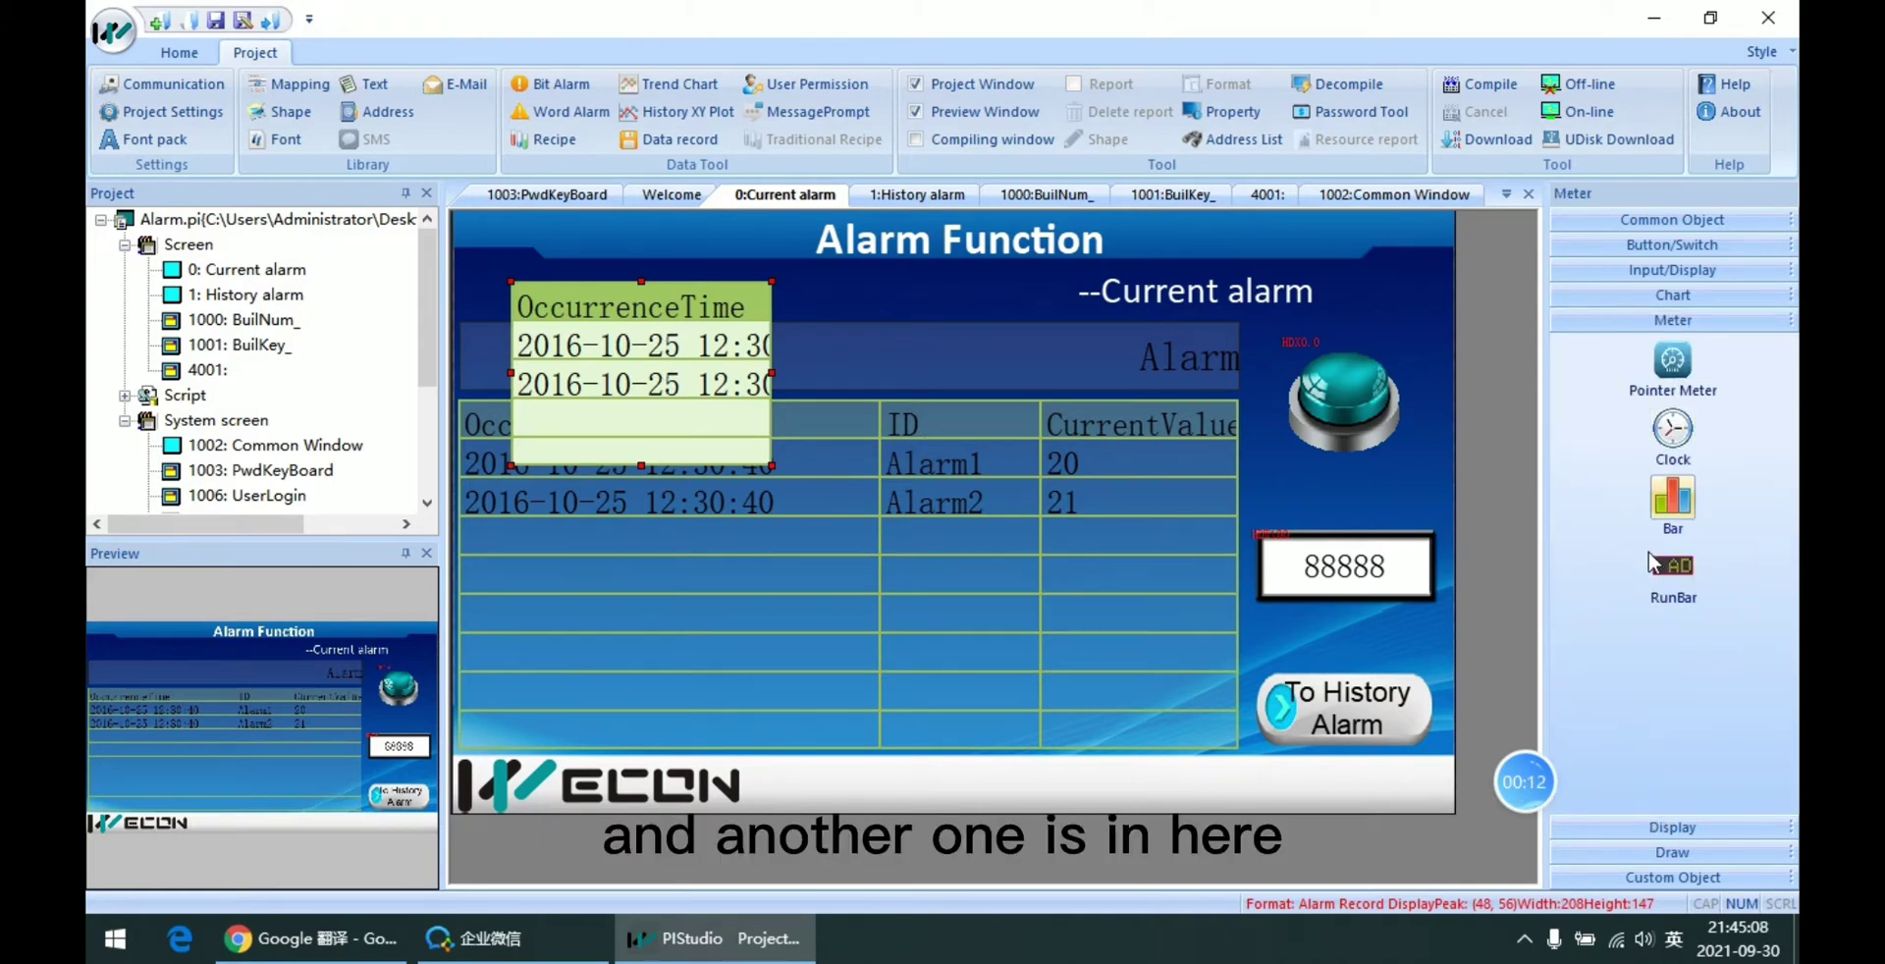
{"action": "left_click_drag", "start_coordinate": [1673, 568], "coordinate": [913, 369]}
{"action": "left_click", "coordinate": [613, 371]}
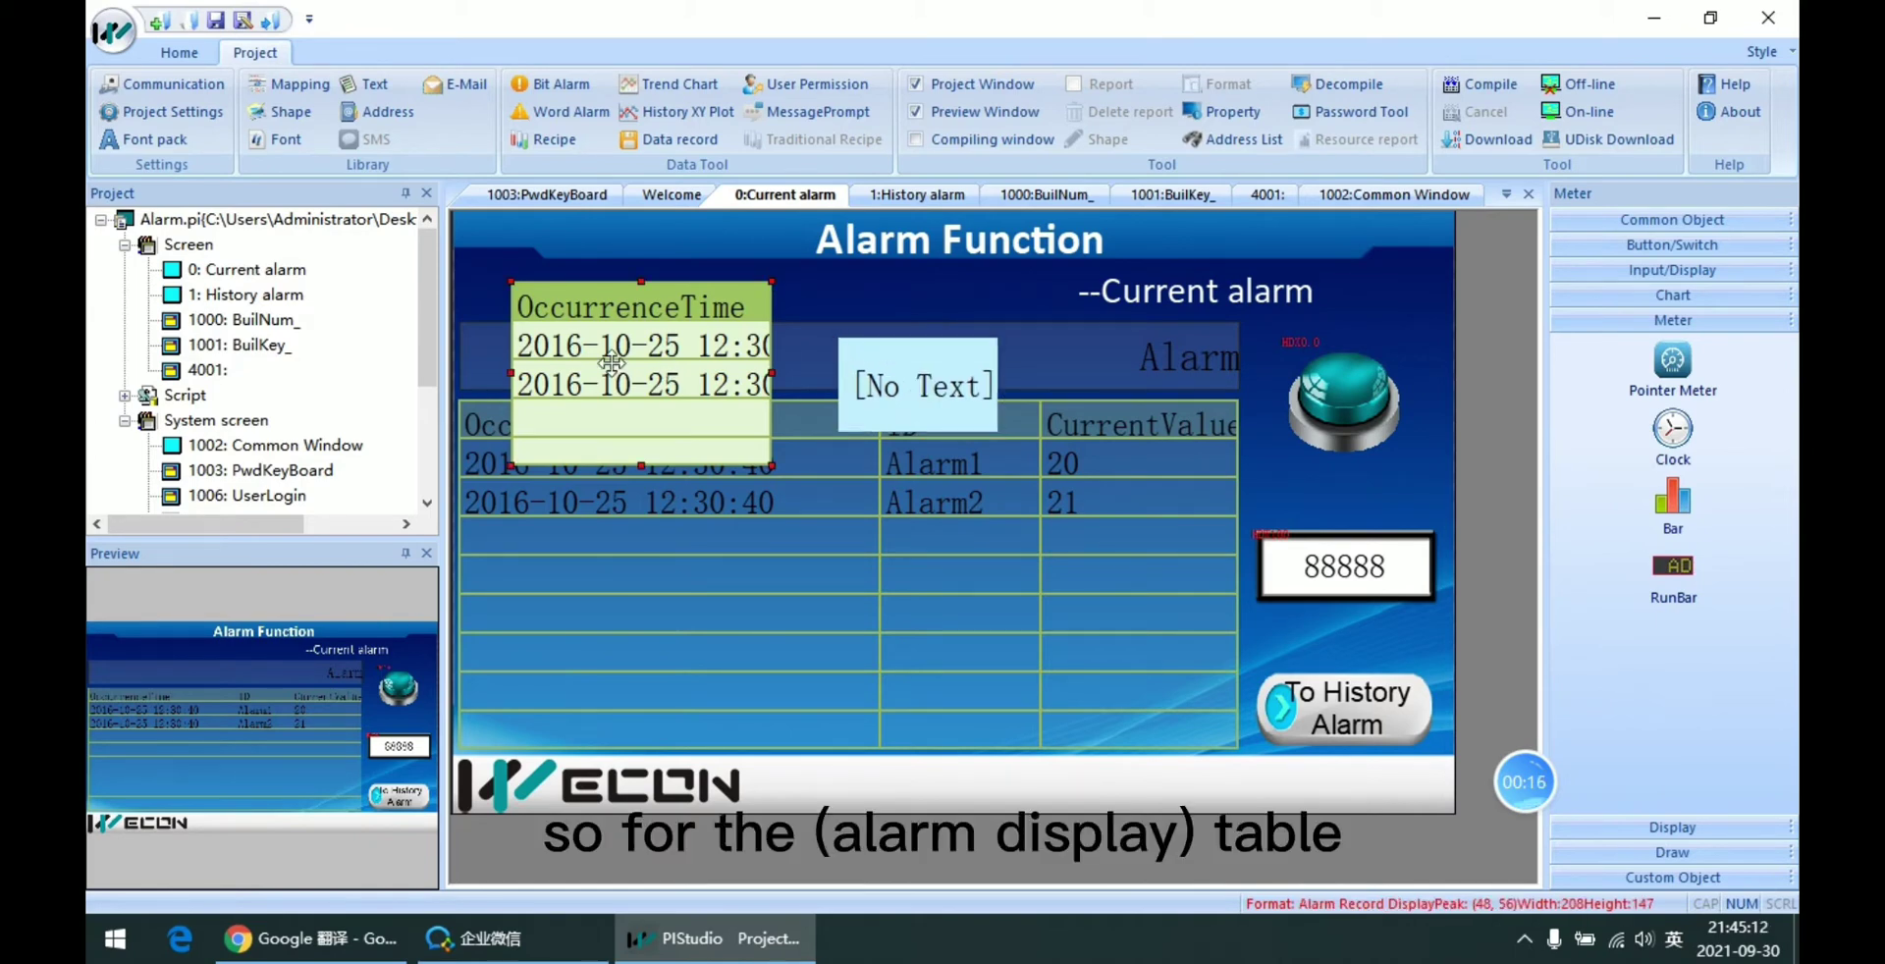
{"action": "double_click", "coordinate": [616, 373]}
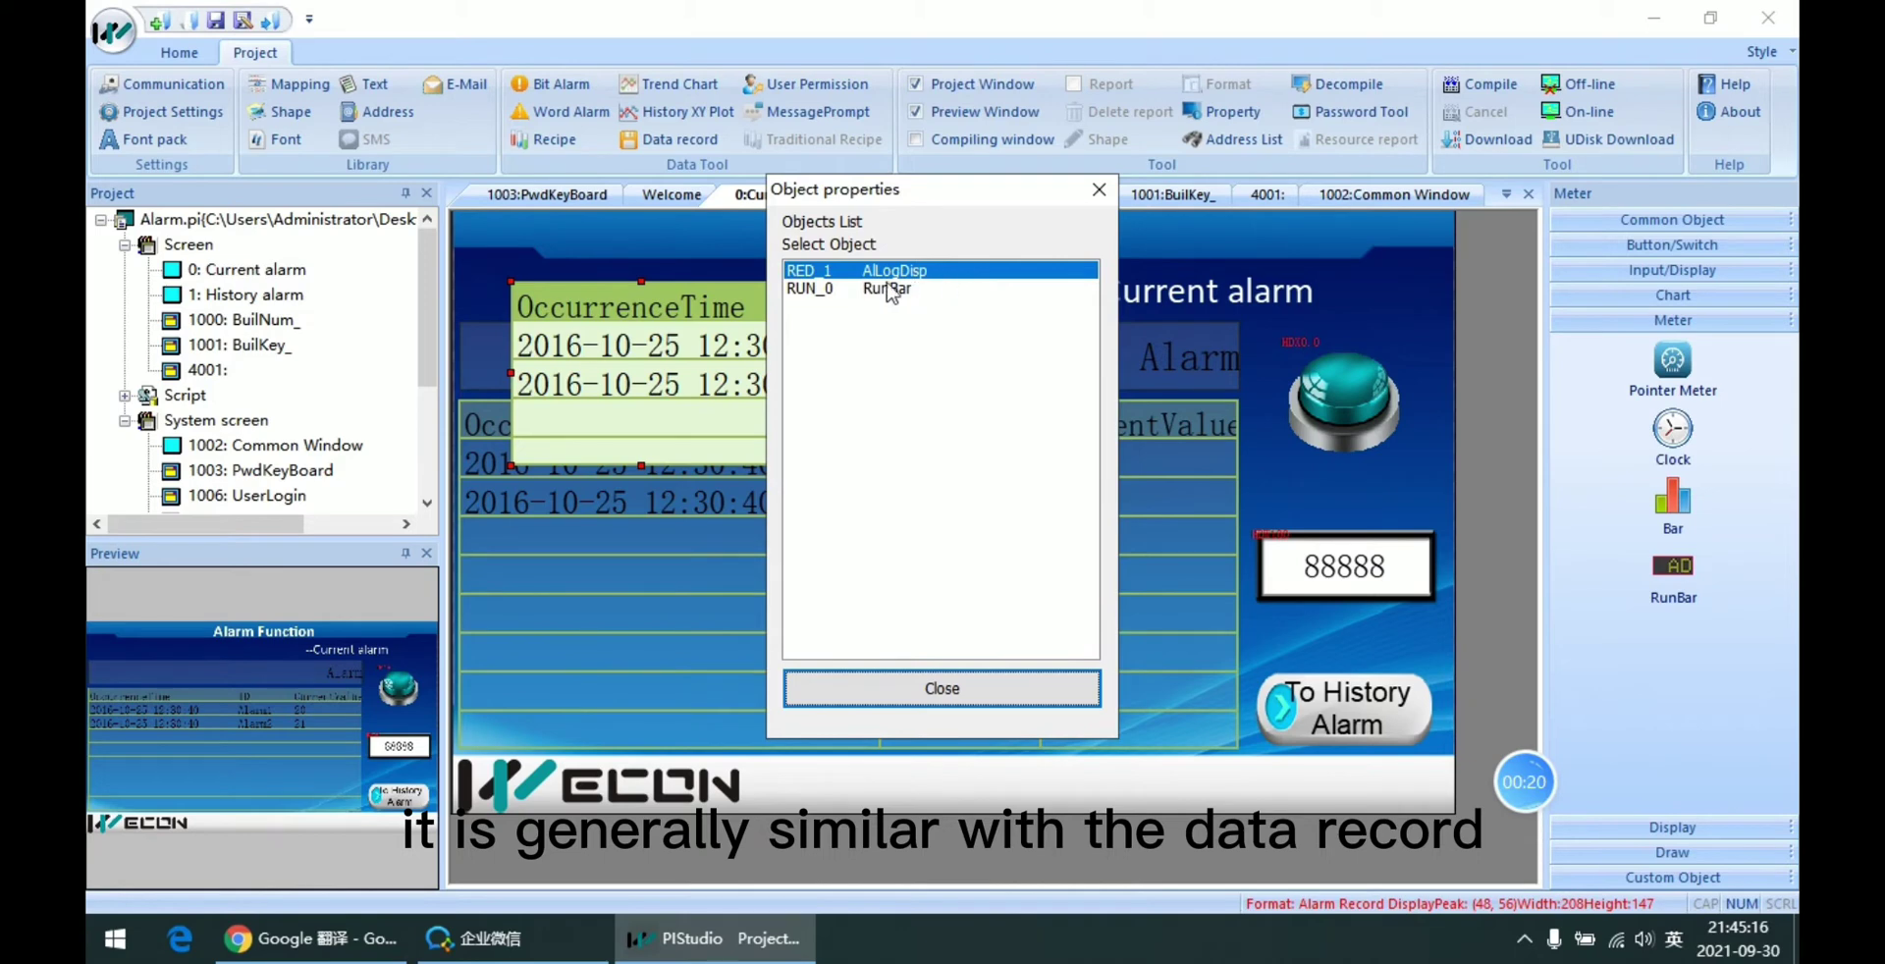
- Remove the ID column, keeping OccurrenceTime, CurrentValue, AlarmText and ResetTime in the display
{"action": "double_click", "coordinate": [940, 274]}
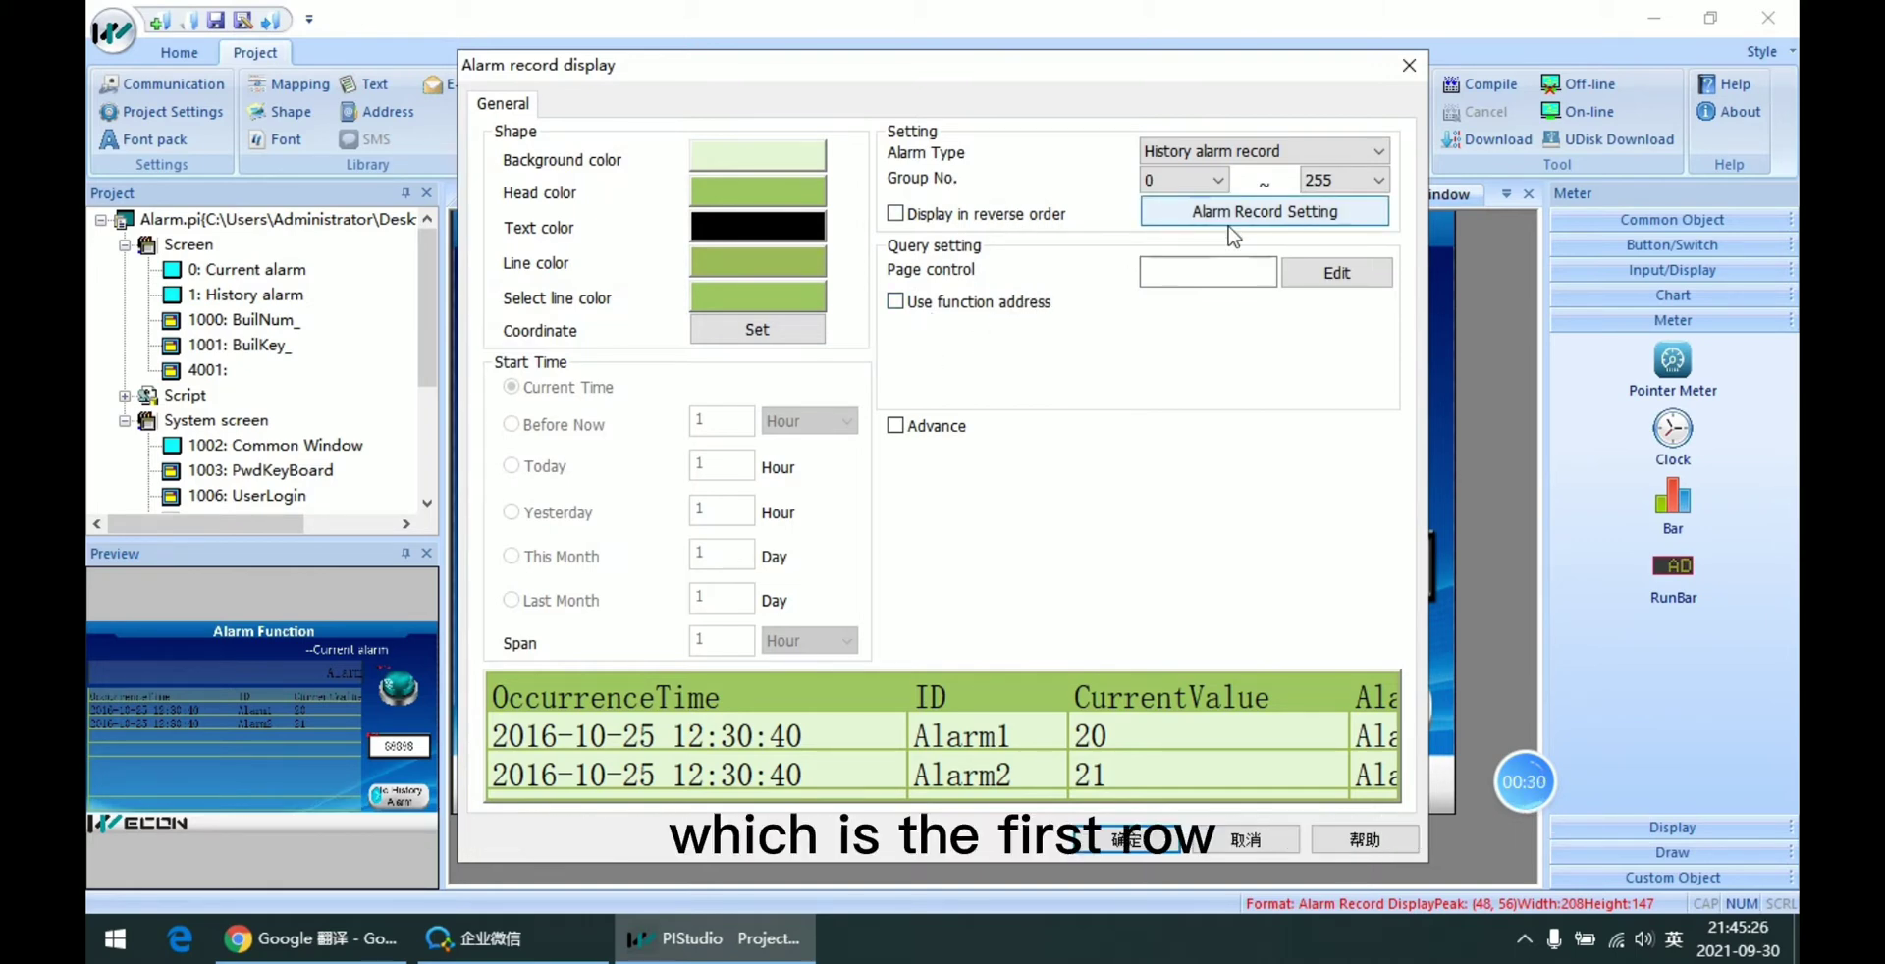
{"action": "left_click", "coordinate": [1262, 214]}
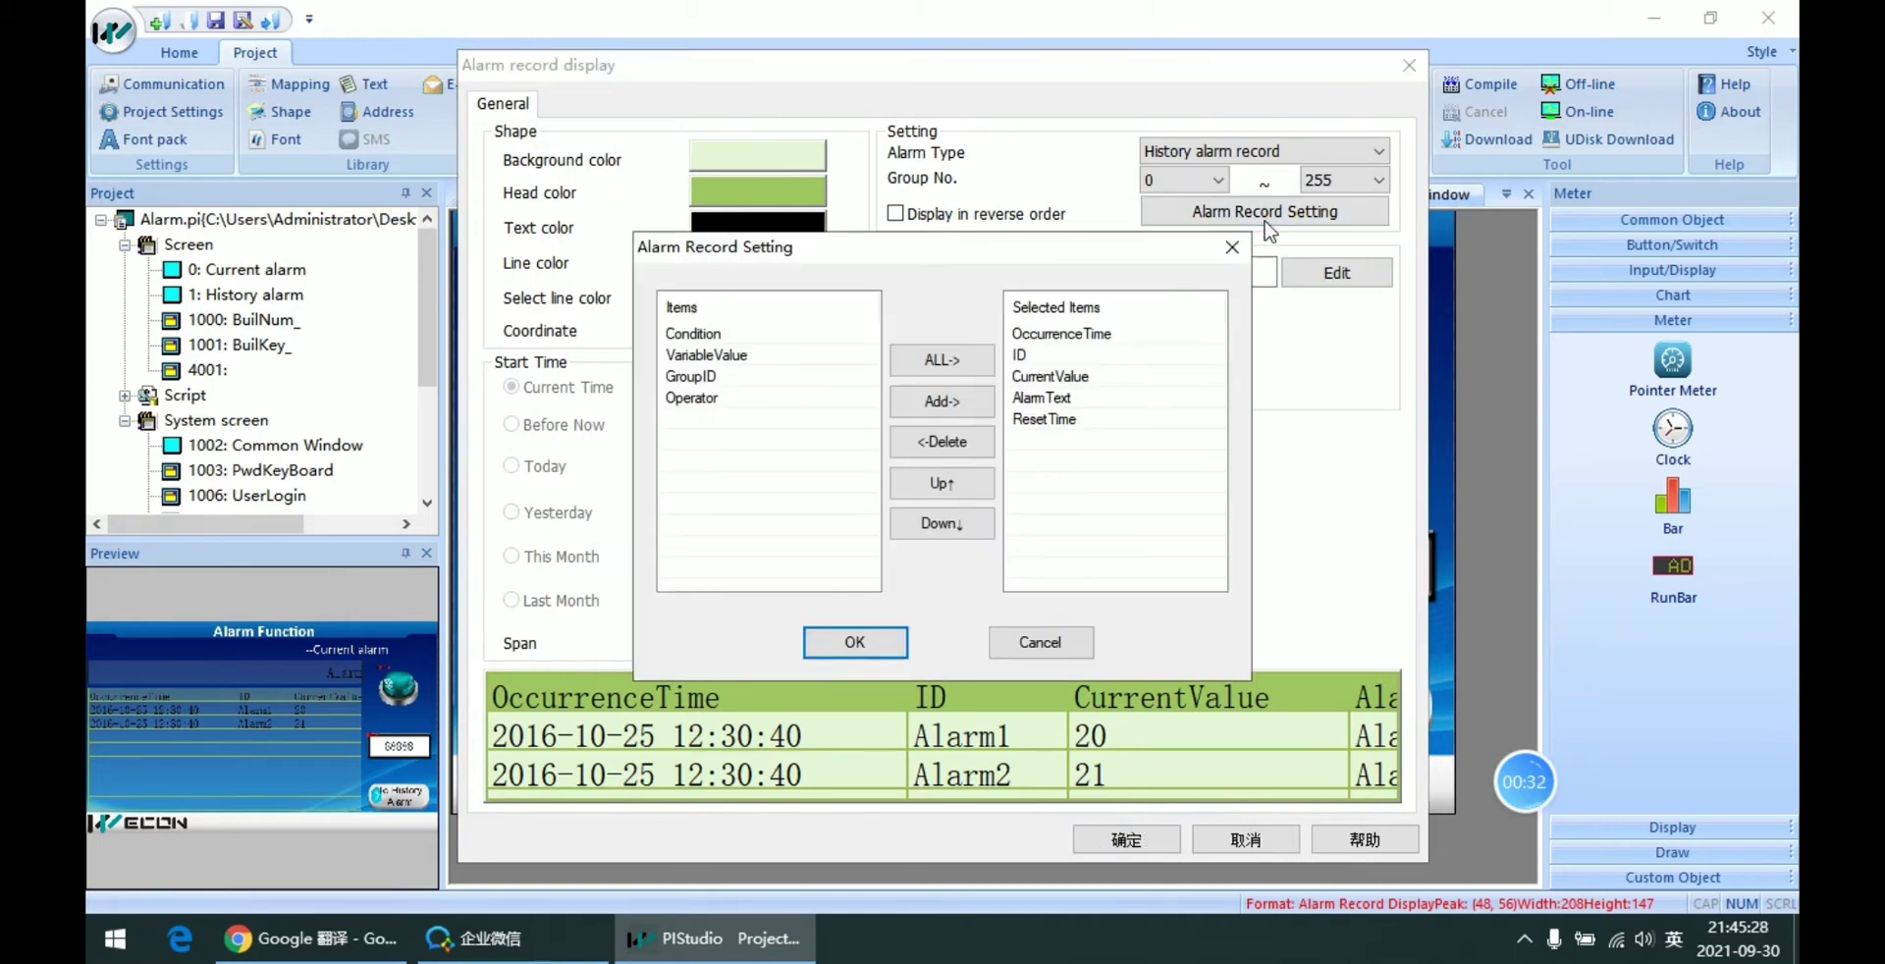
{"action": "left_click", "coordinate": [1072, 358]}
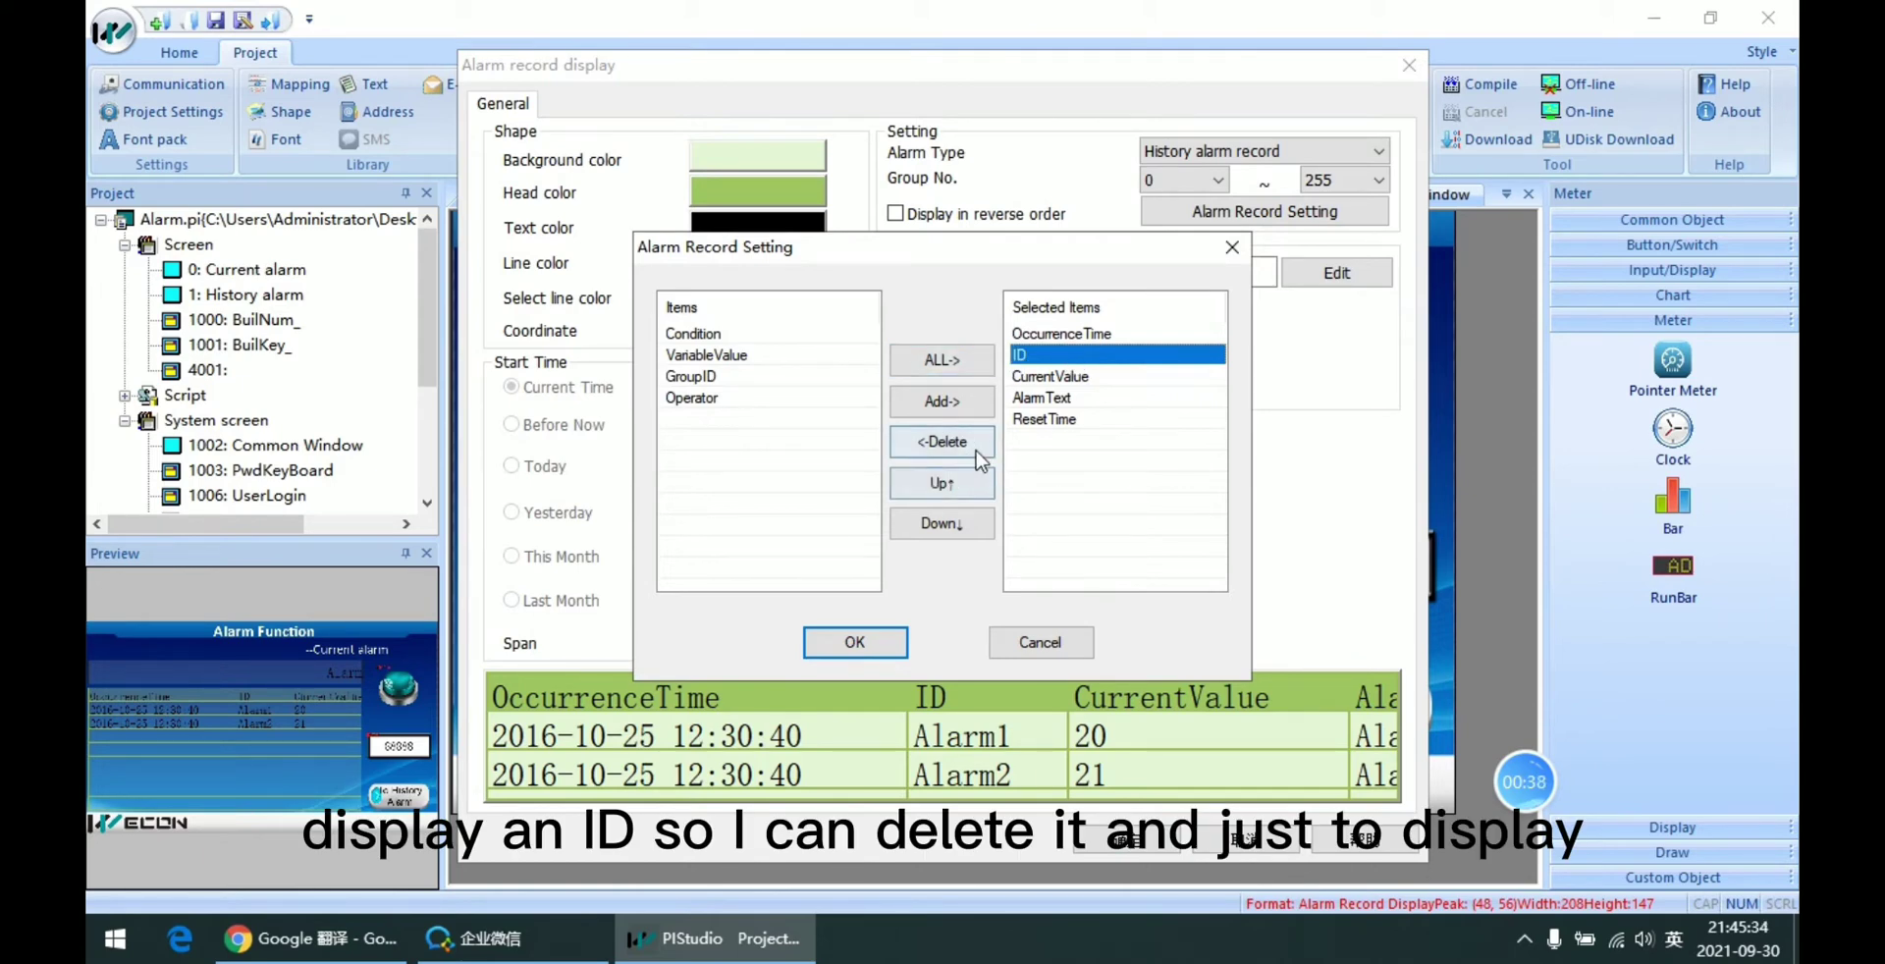
{"action": "left_click", "coordinate": [941, 441]}
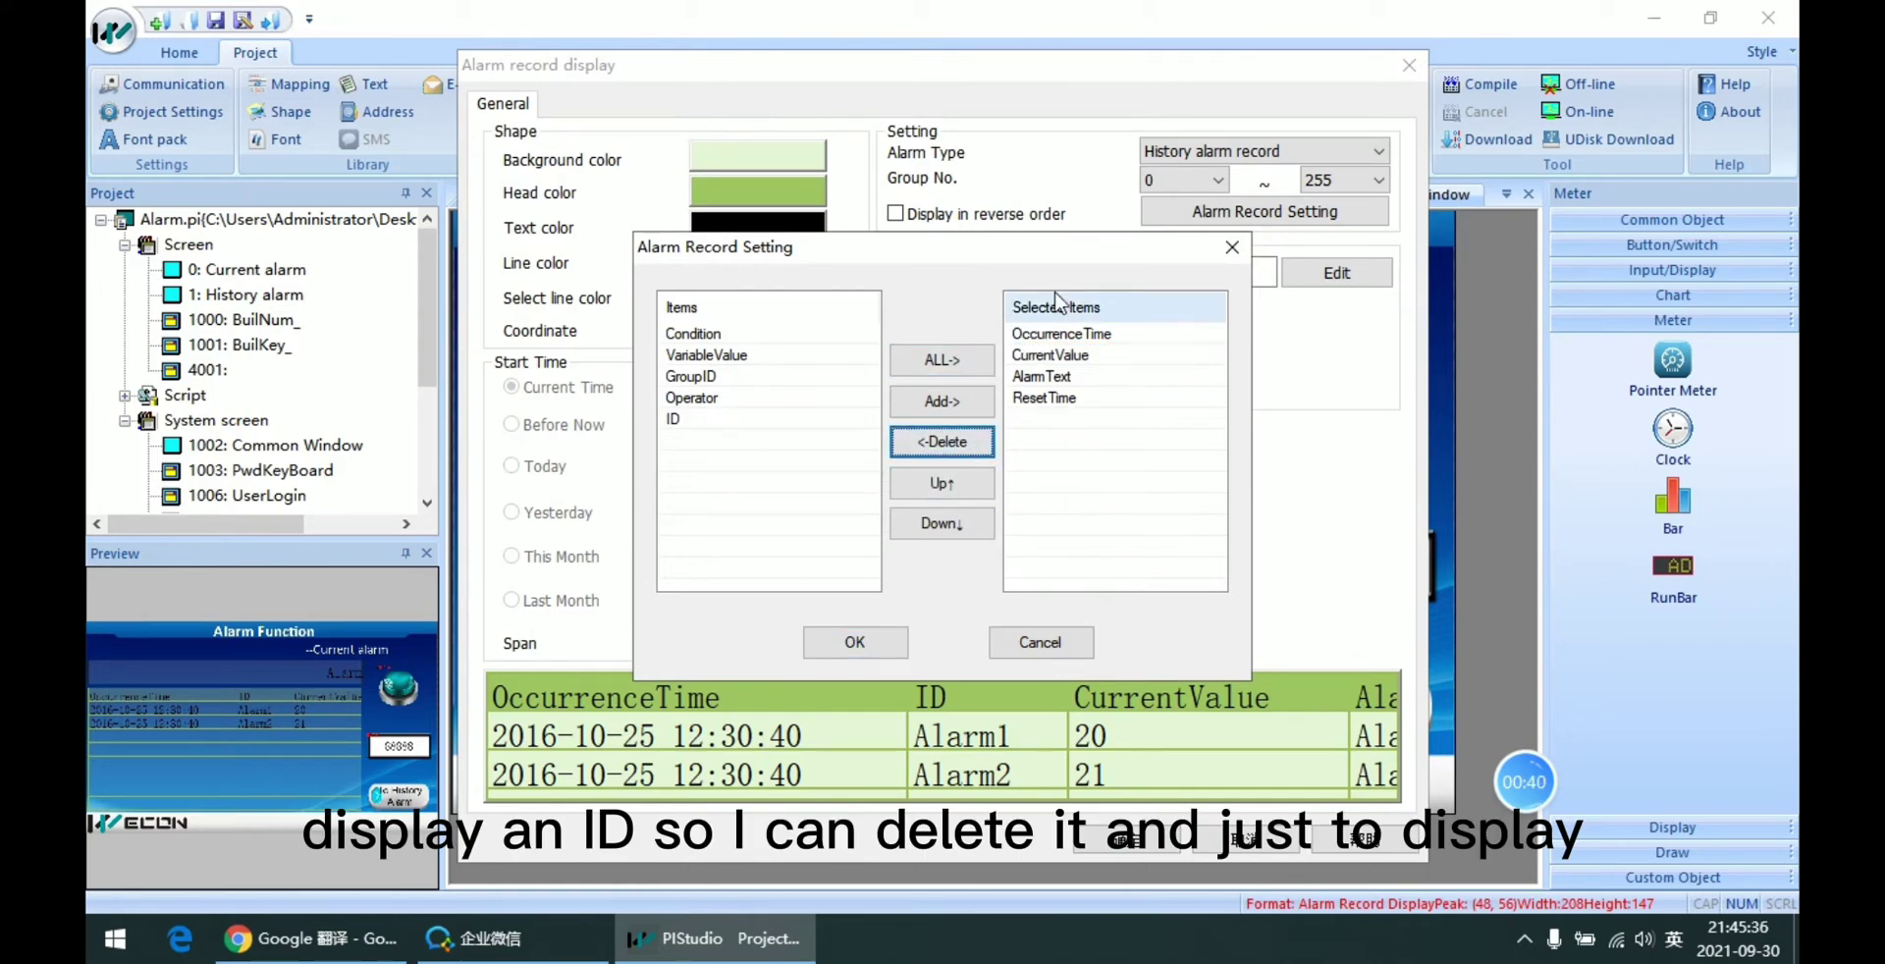
{"action": "left_click", "coordinate": [1129, 335]}
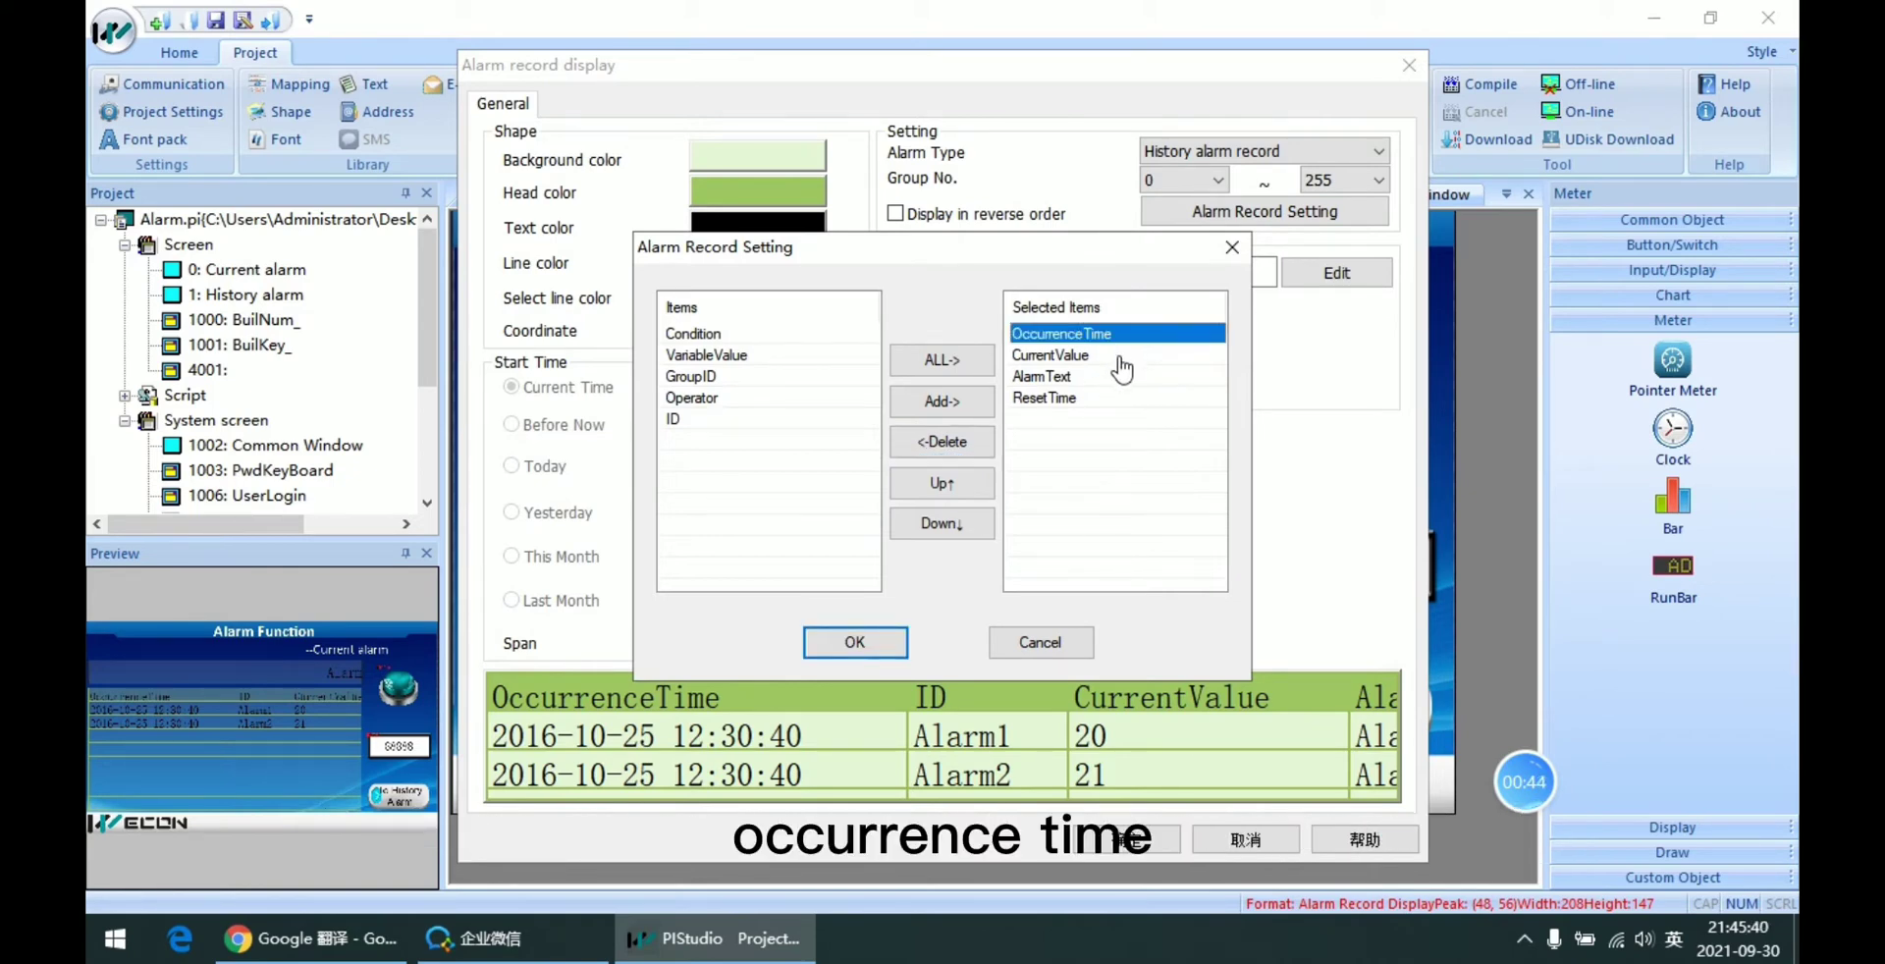
{"action": "left_click", "coordinate": [1092, 356]}
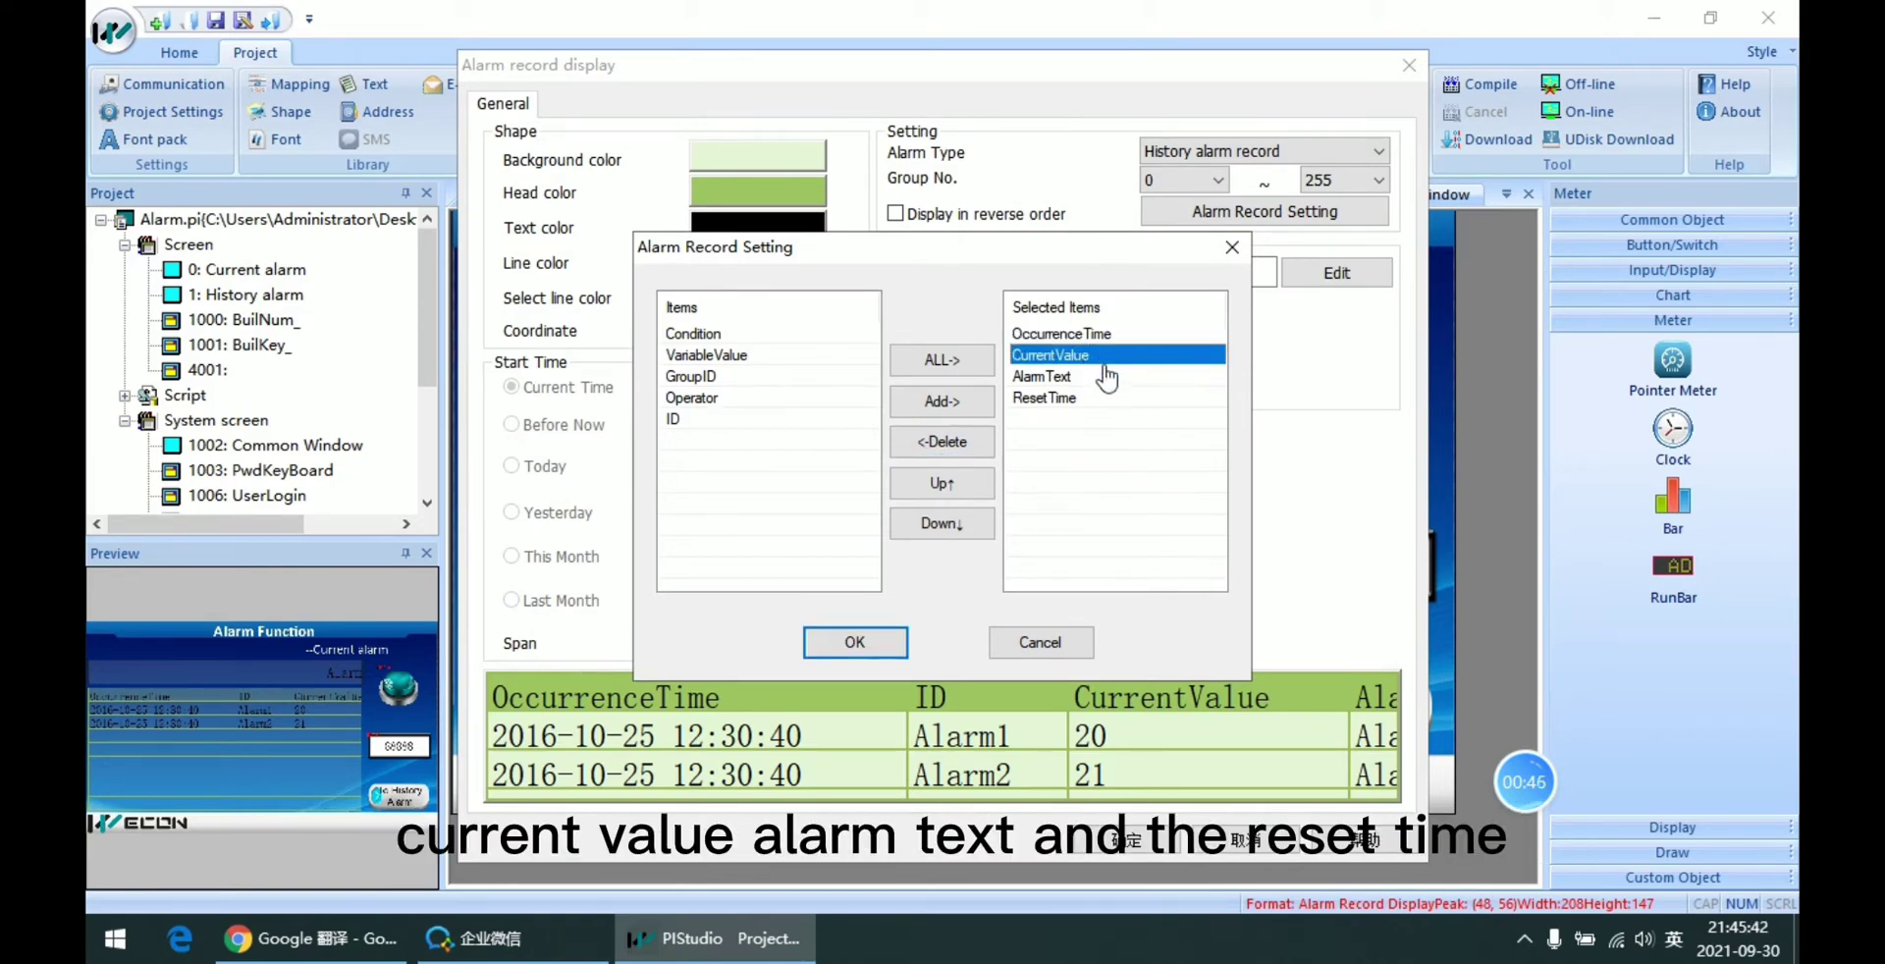
{"action": "left_click", "coordinate": [1104, 377]}
{"action": "left_click", "coordinate": [1108, 398]}
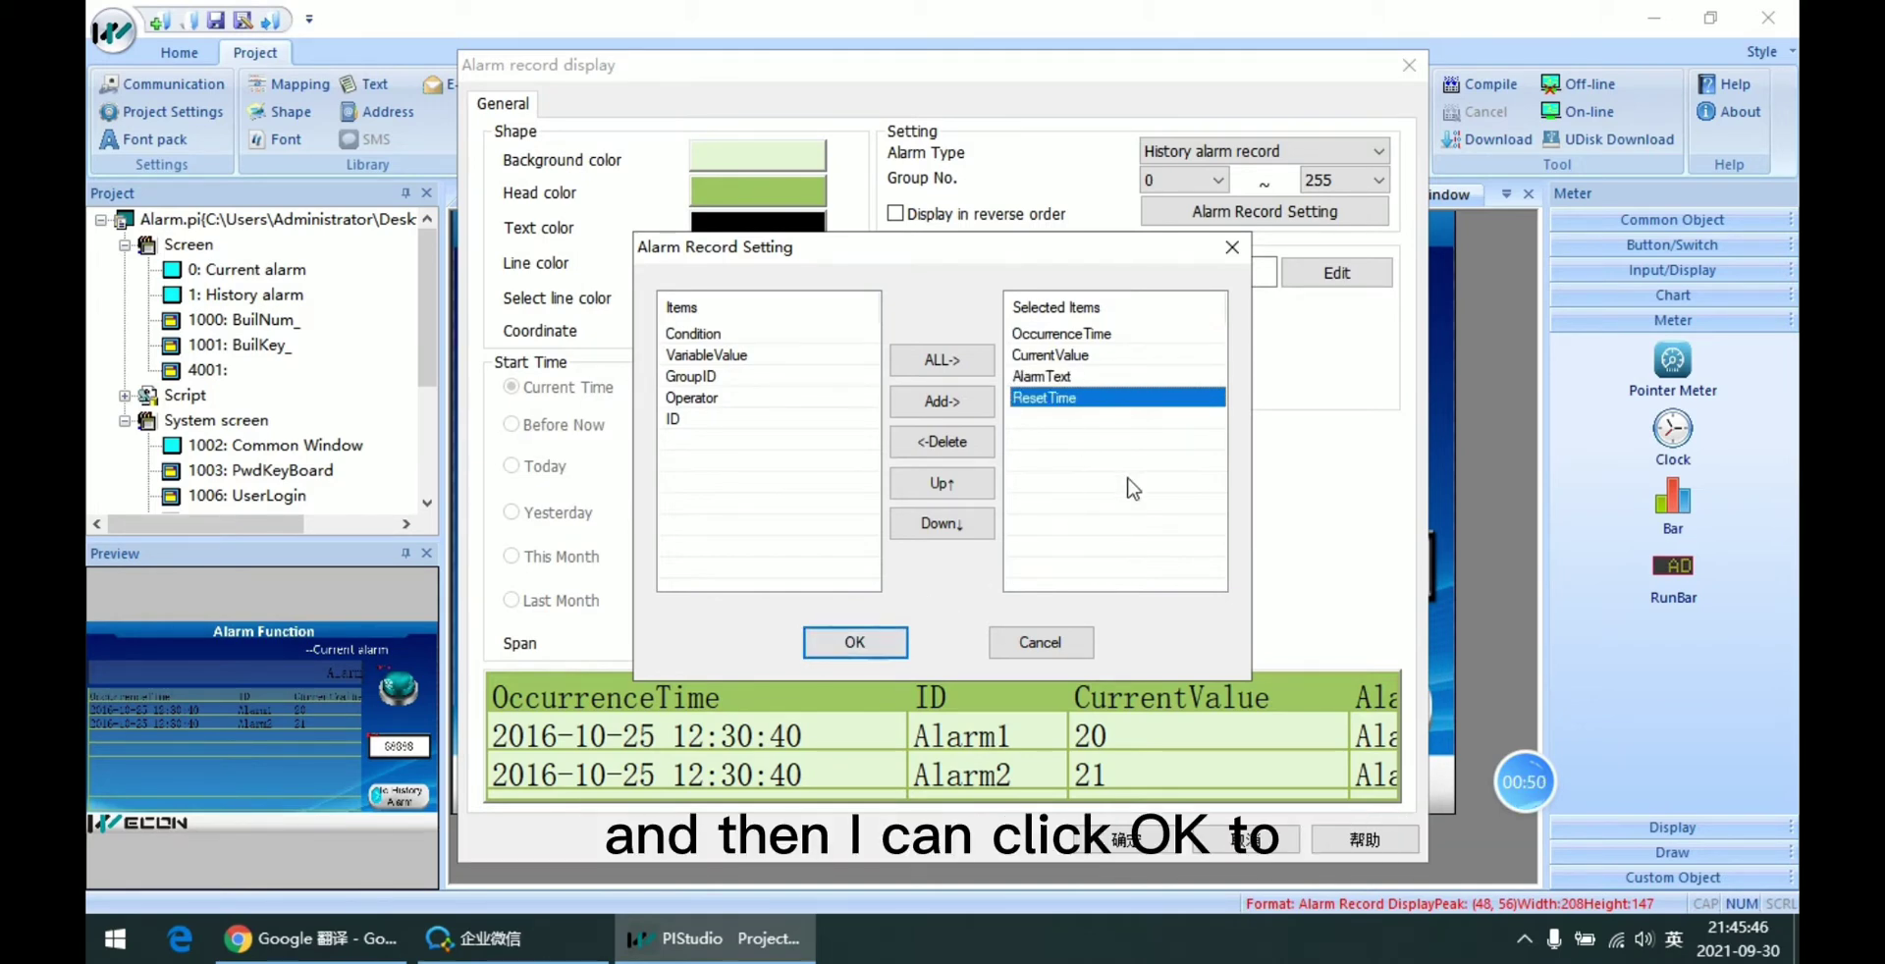
{"action": "left_click", "coordinate": [847, 643]}
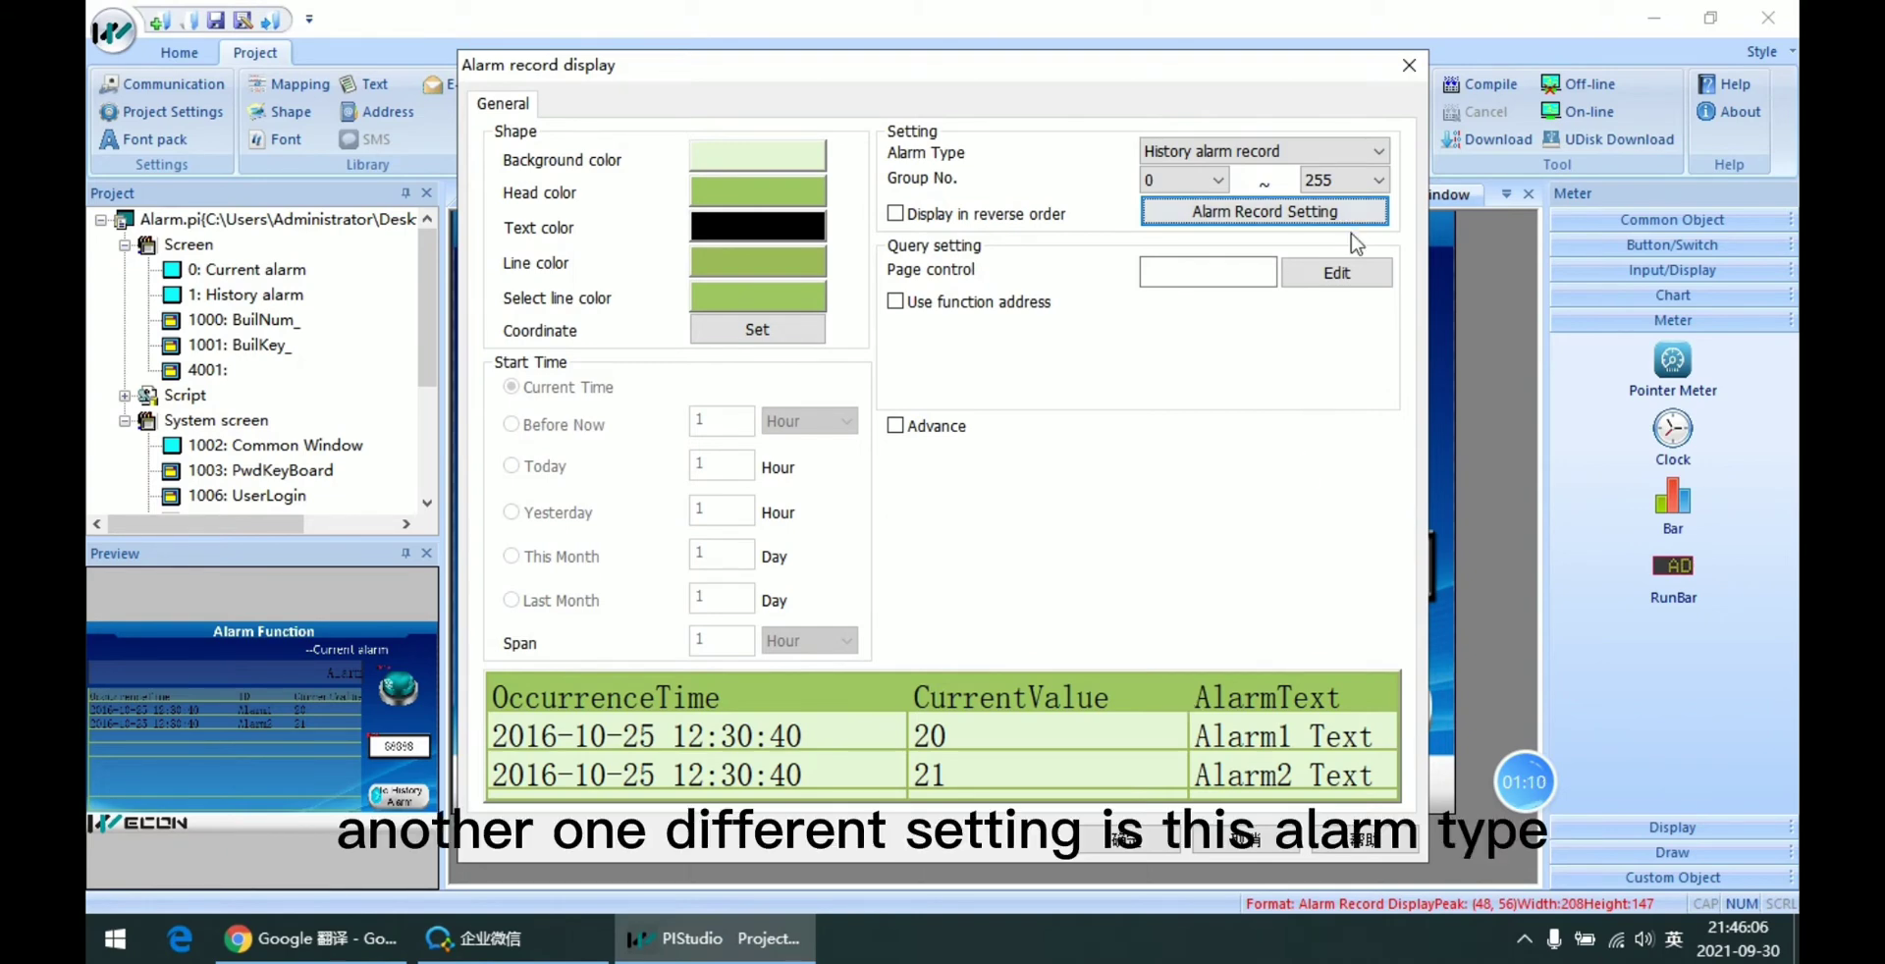
- Switch the Alarm Type to Current alarm record briefly, then back to History alarm record
{"action": "left_click", "coordinate": [1312, 151]}
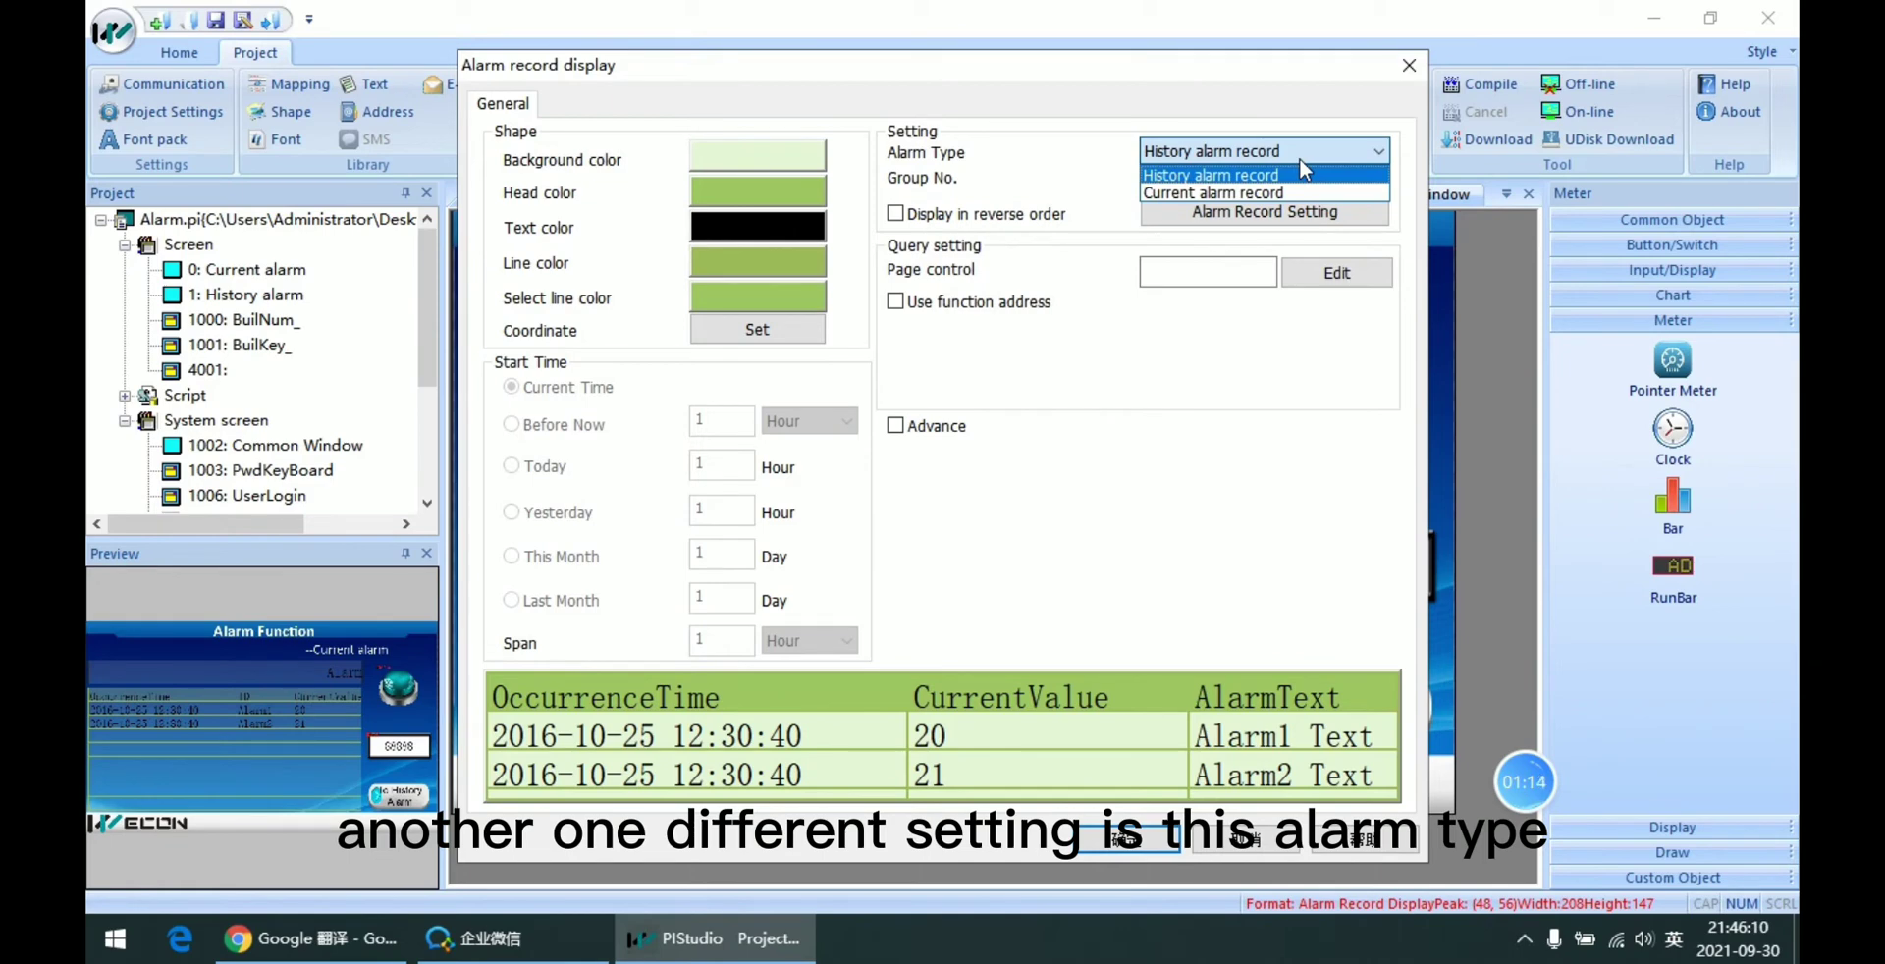
{"action": "left_click", "coordinate": [1239, 193]}
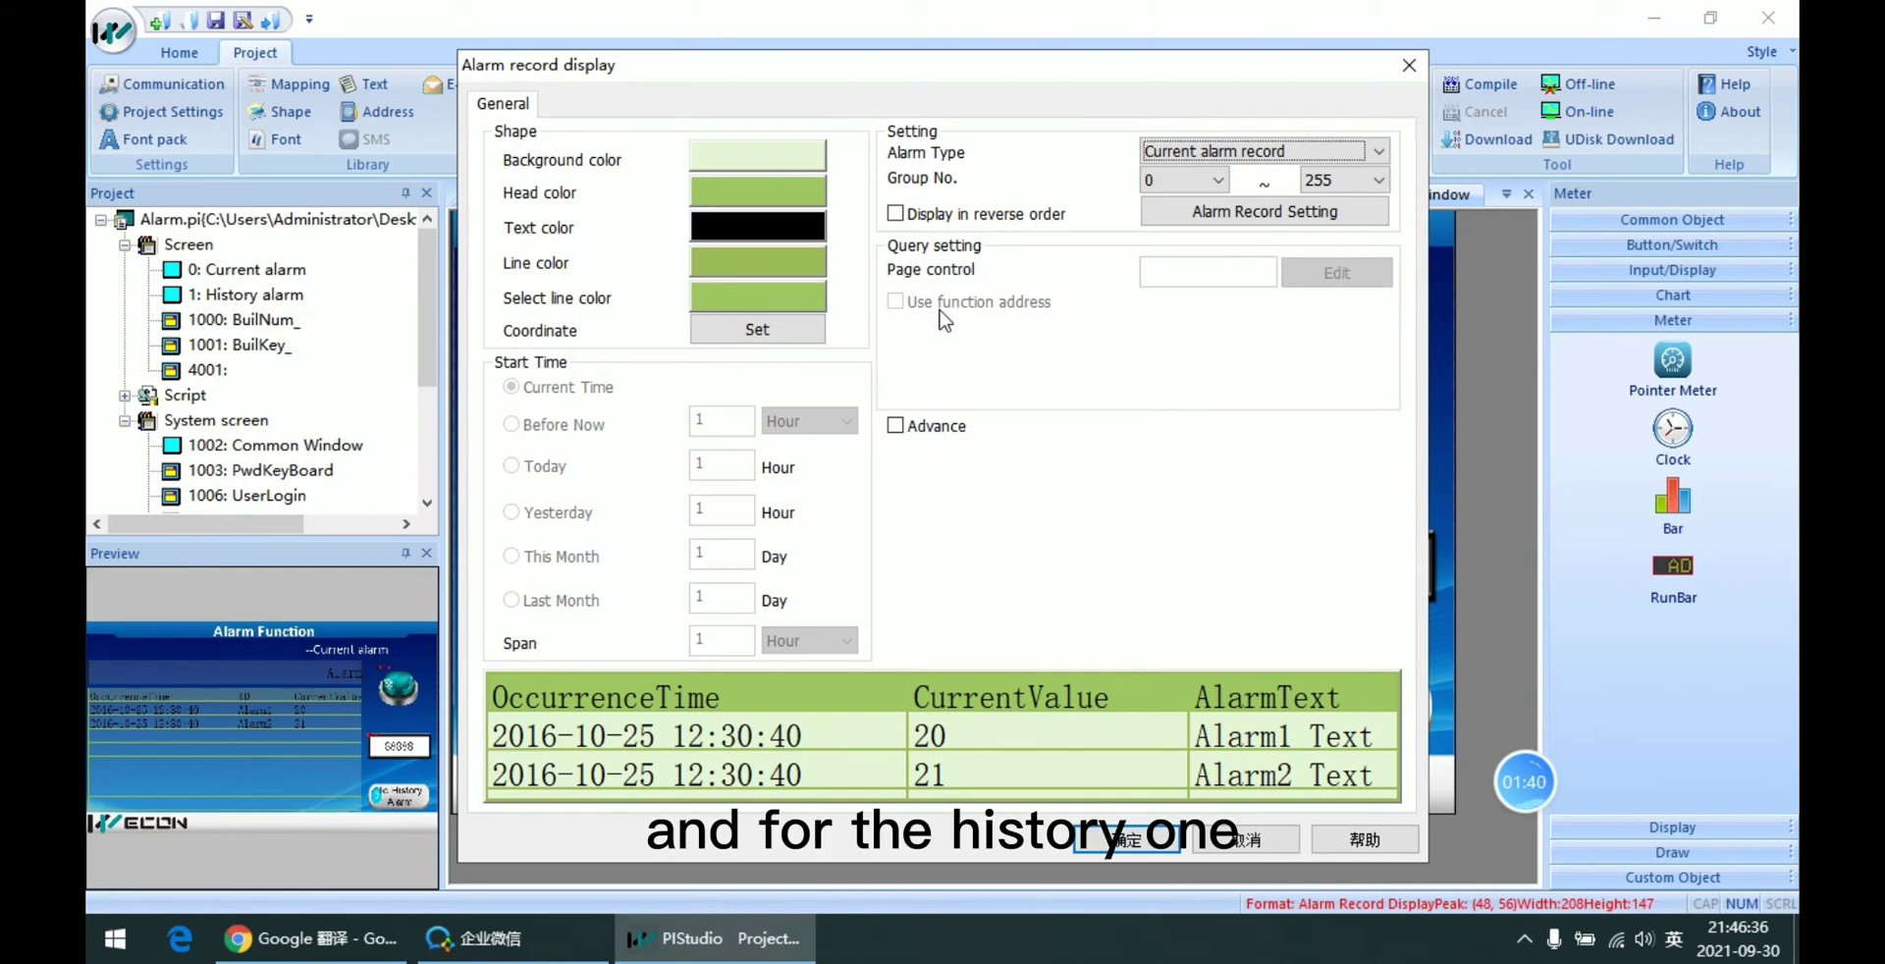
{"action": "left_click", "coordinate": [1277, 151]}
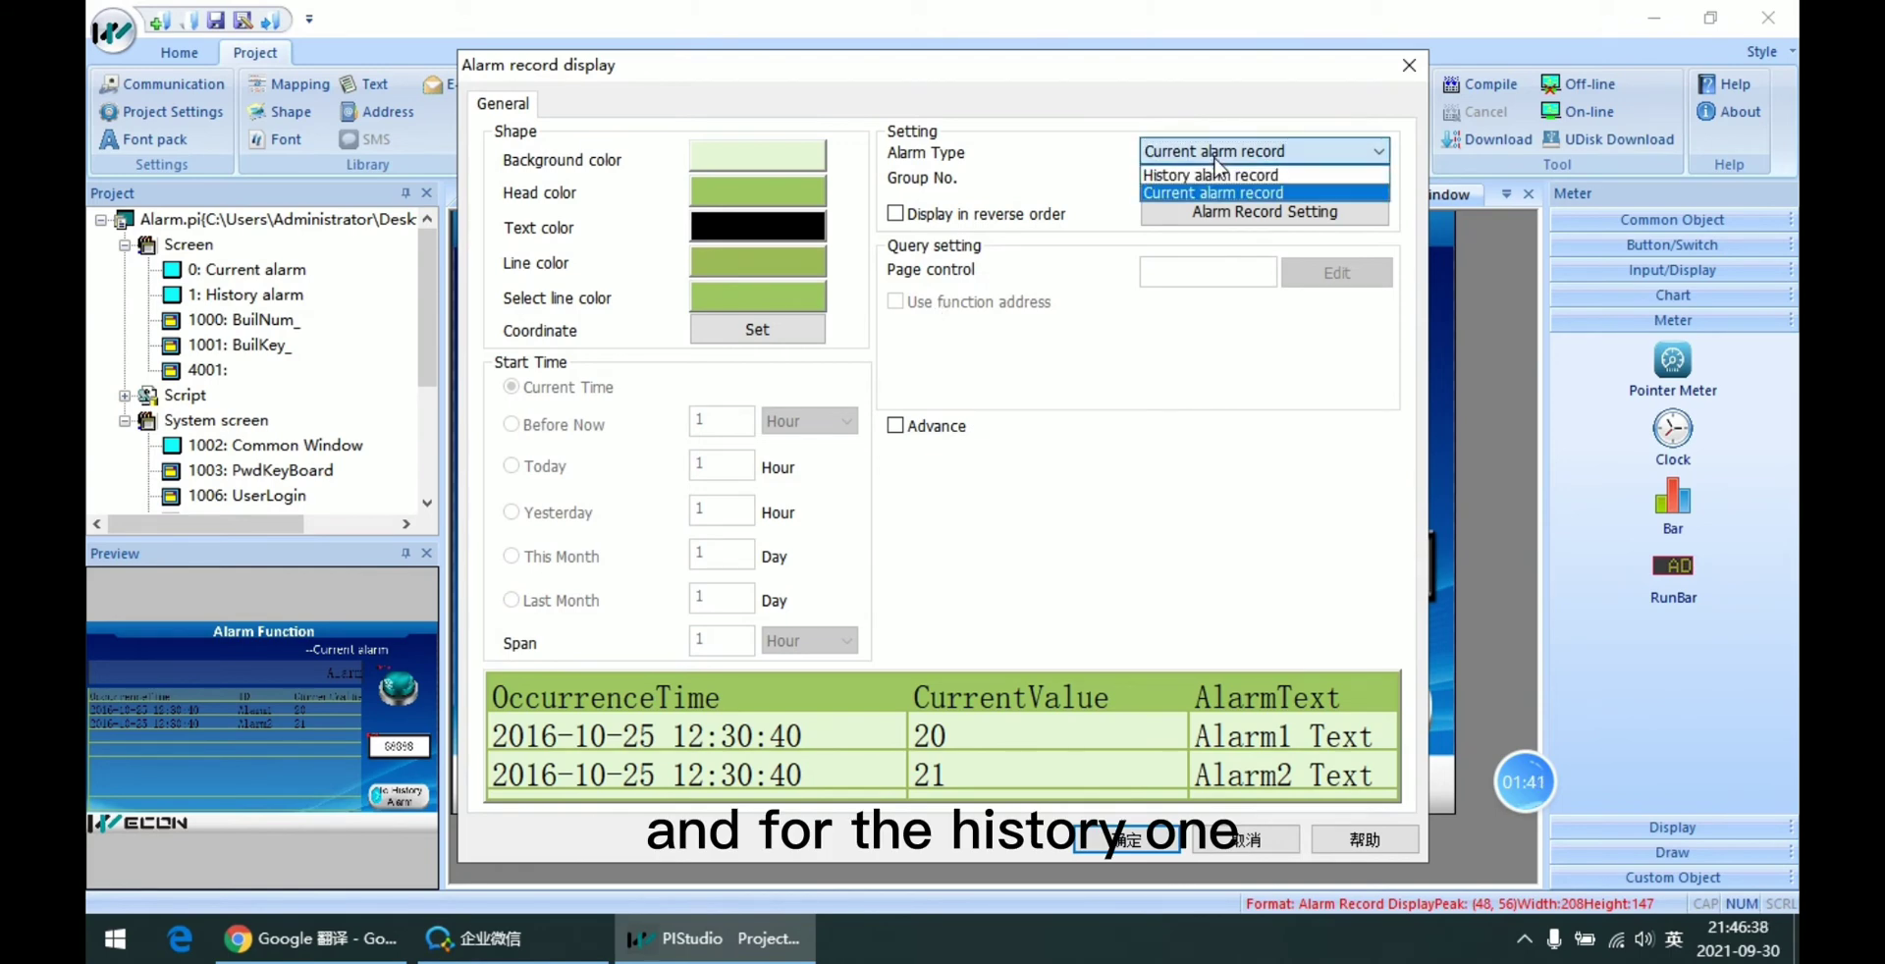
{"action": "left_click", "coordinate": [1239, 186]}
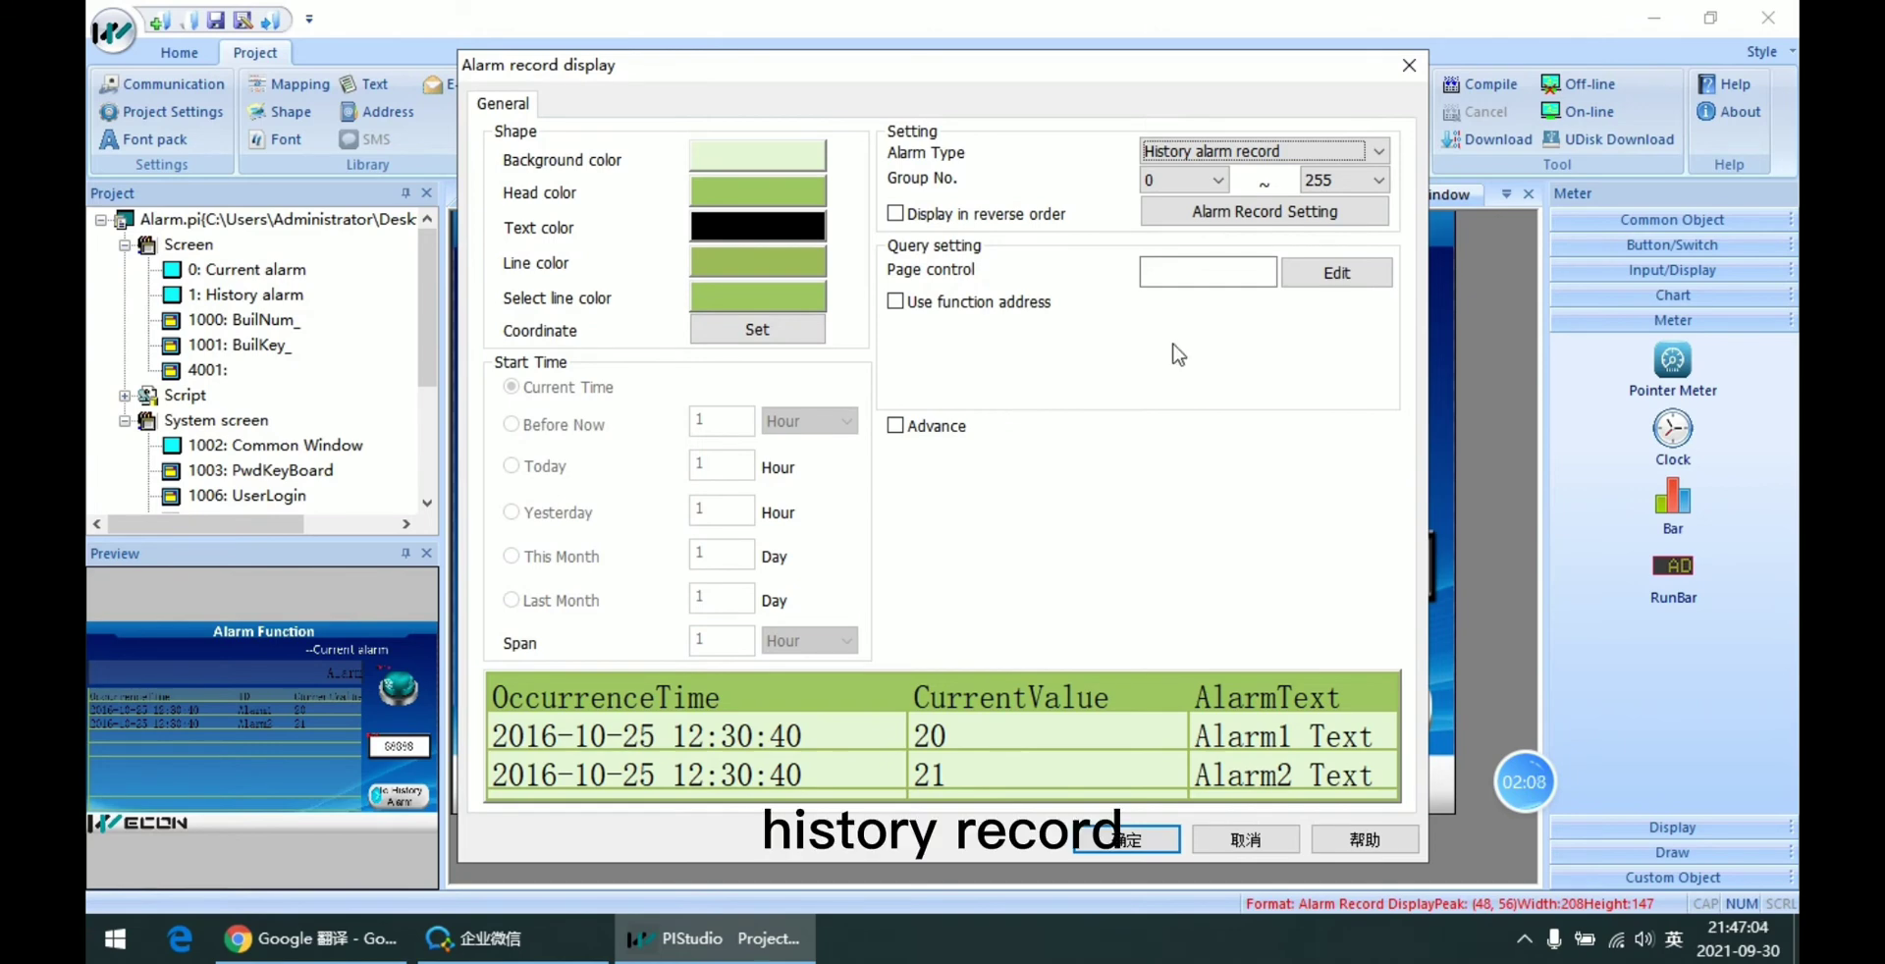
- Close the display properties and place a function switch on the Current alarm screen
{"action": "left_click", "coordinate": [1409, 65]}
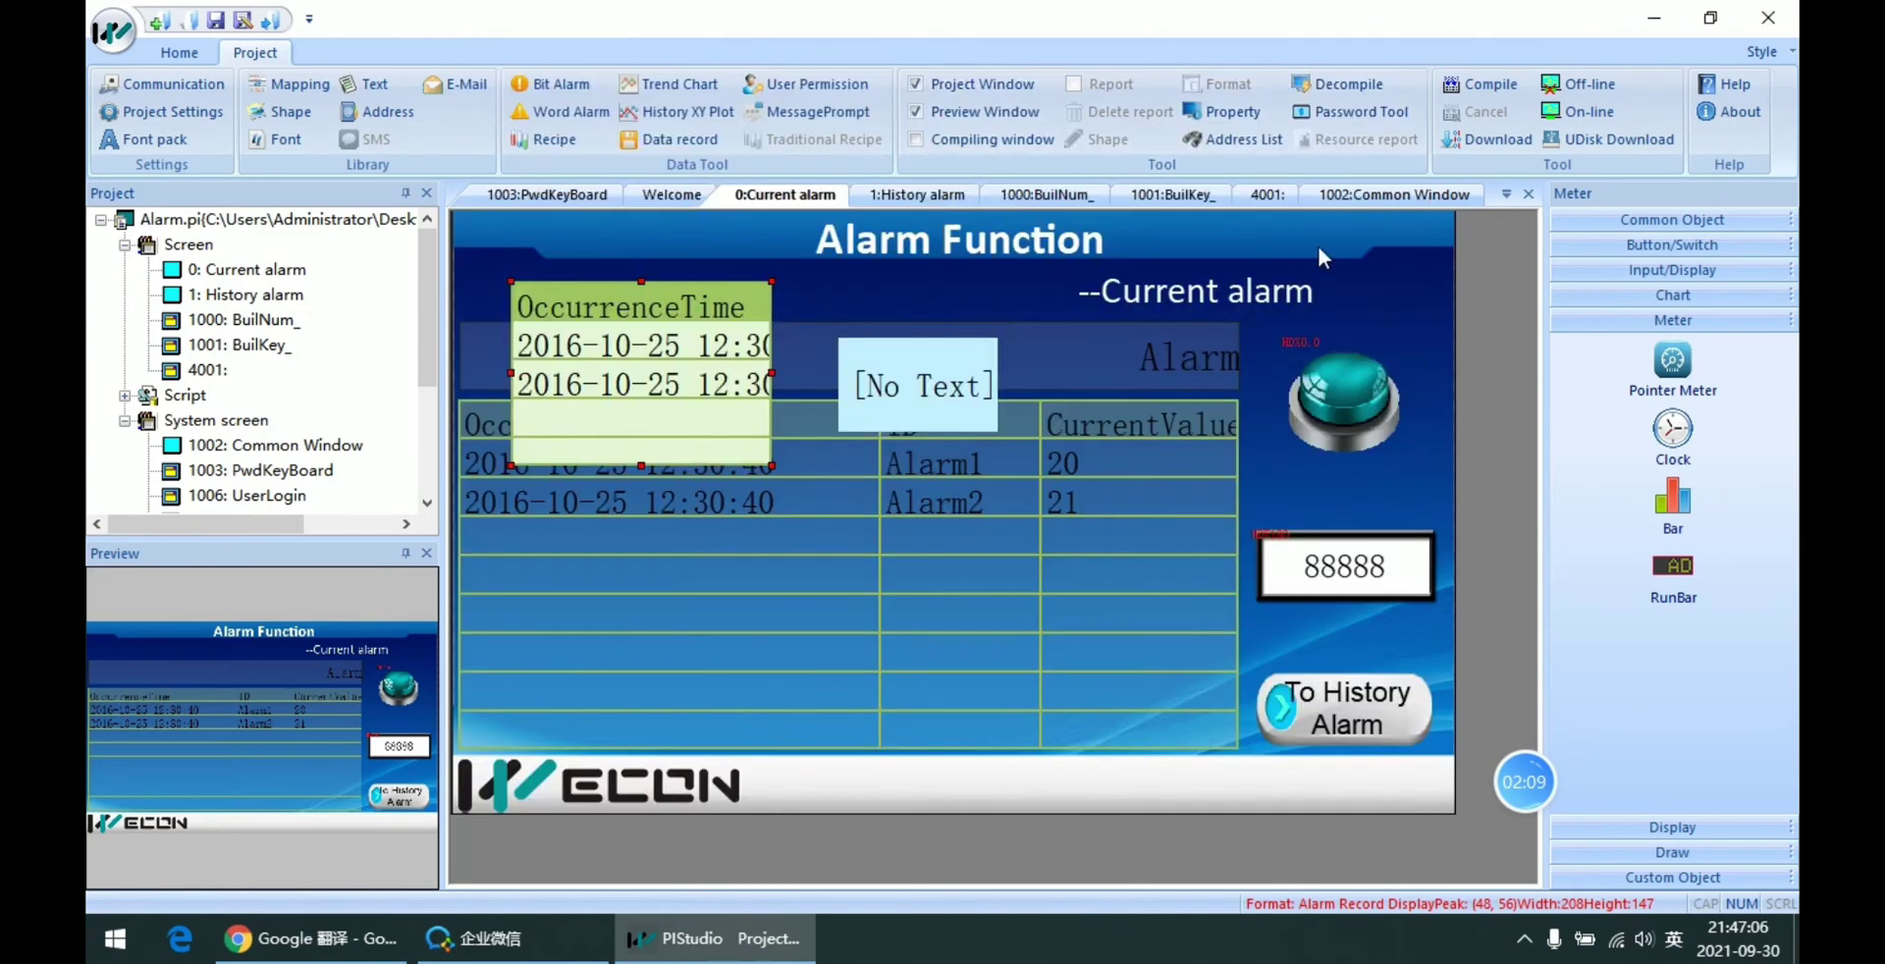
{"action": "left_click", "coordinate": [1728, 246]}
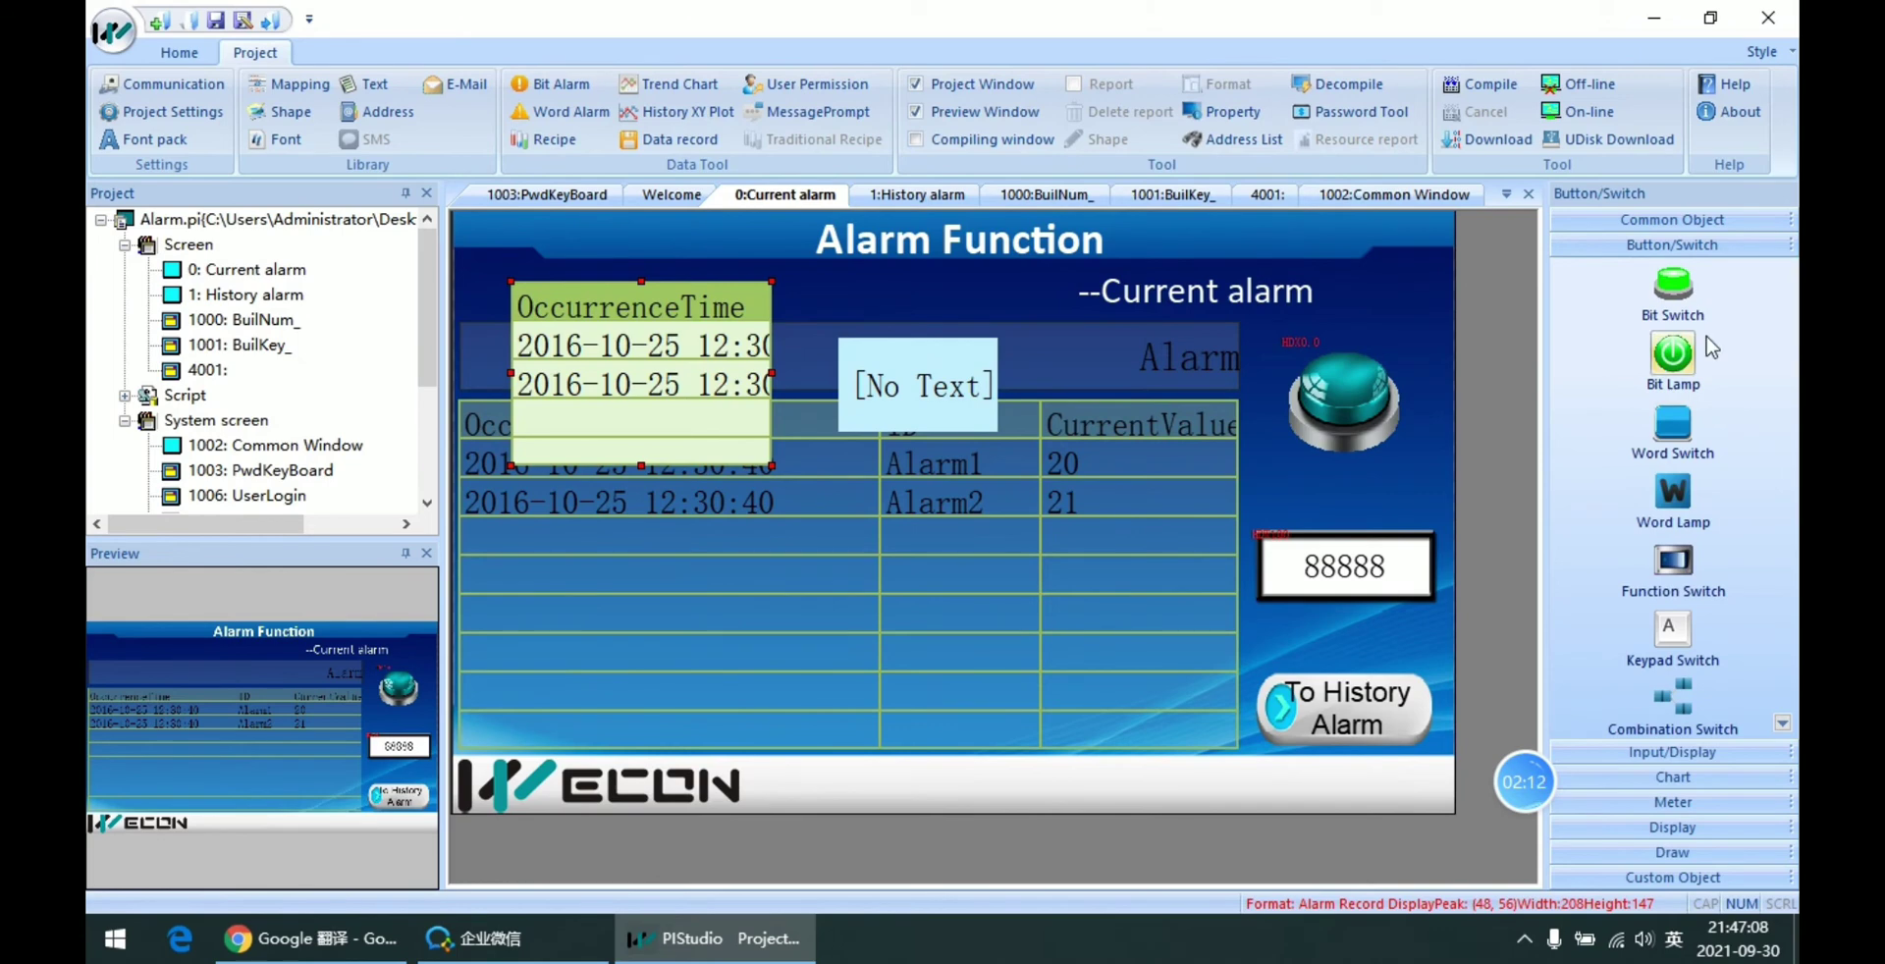
{"action": "left_click_drag", "start_coordinate": [1685, 557], "coordinate": [889, 565]}
{"action": "double_click", "coordinate": [974, 601]}
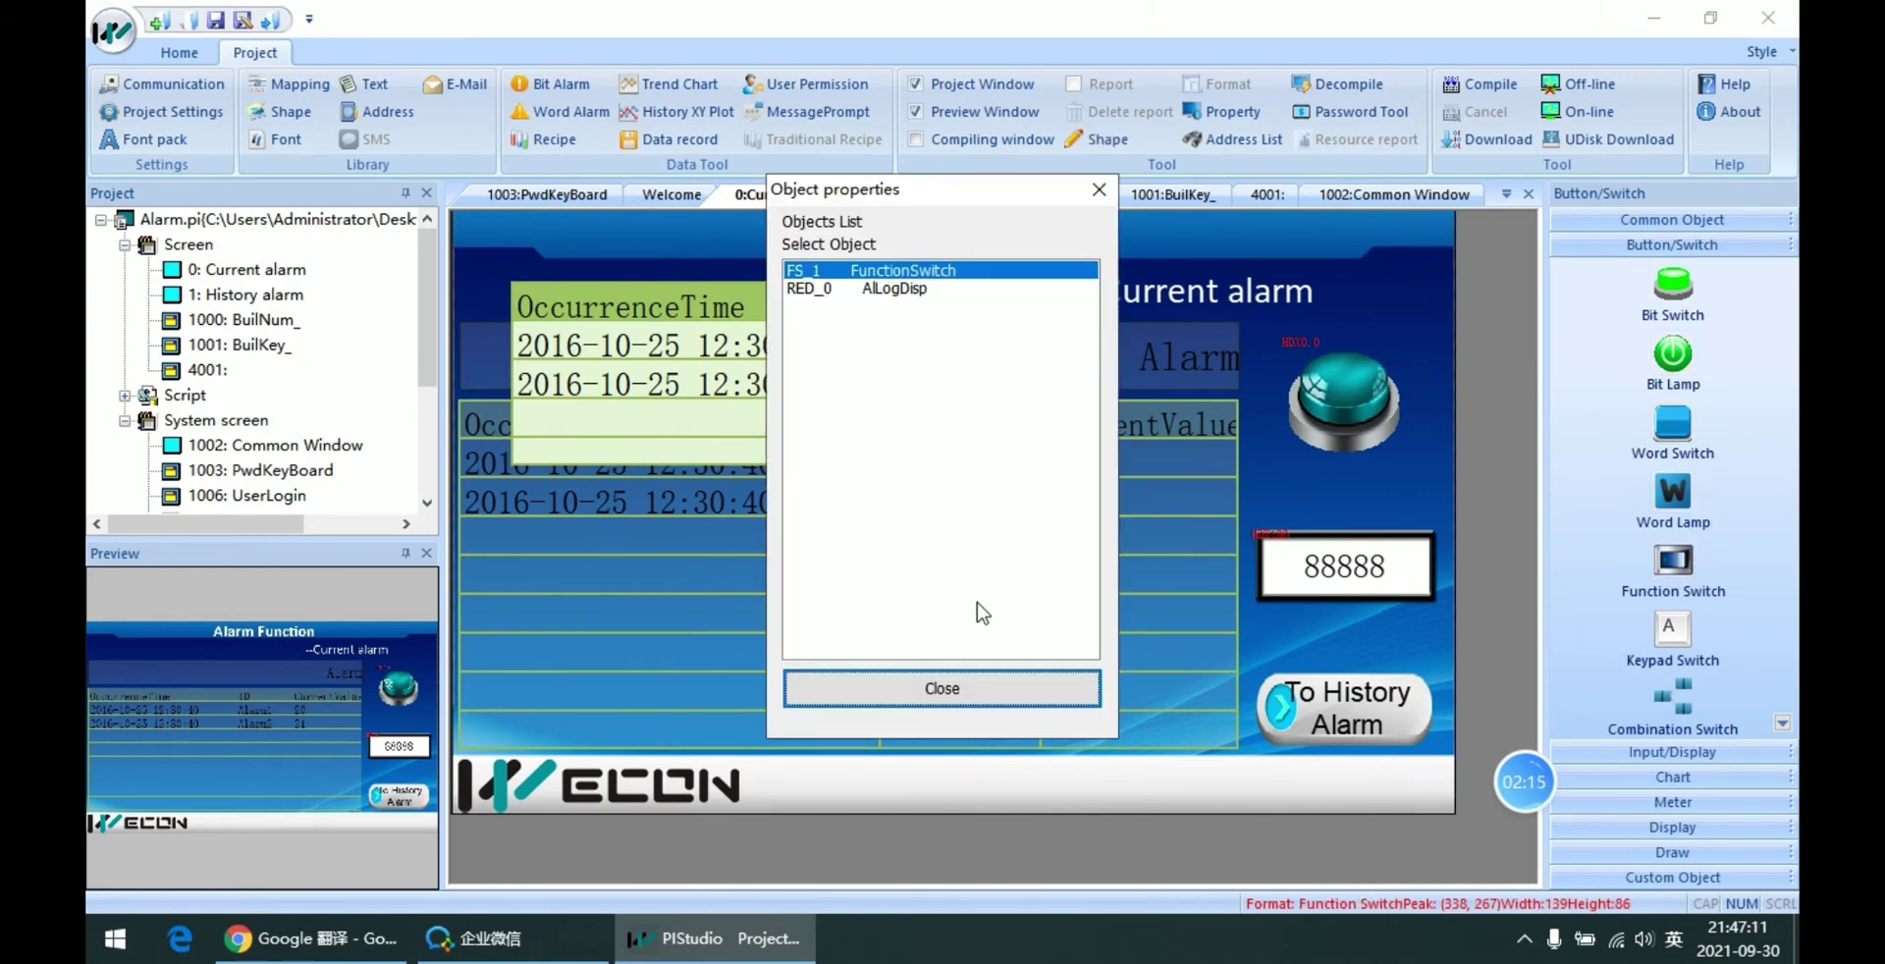
- Set the function switch to 'FLASH data to UDisk' with Alarm record included
{"action": "double_click", "coordinate": [977, 270]}
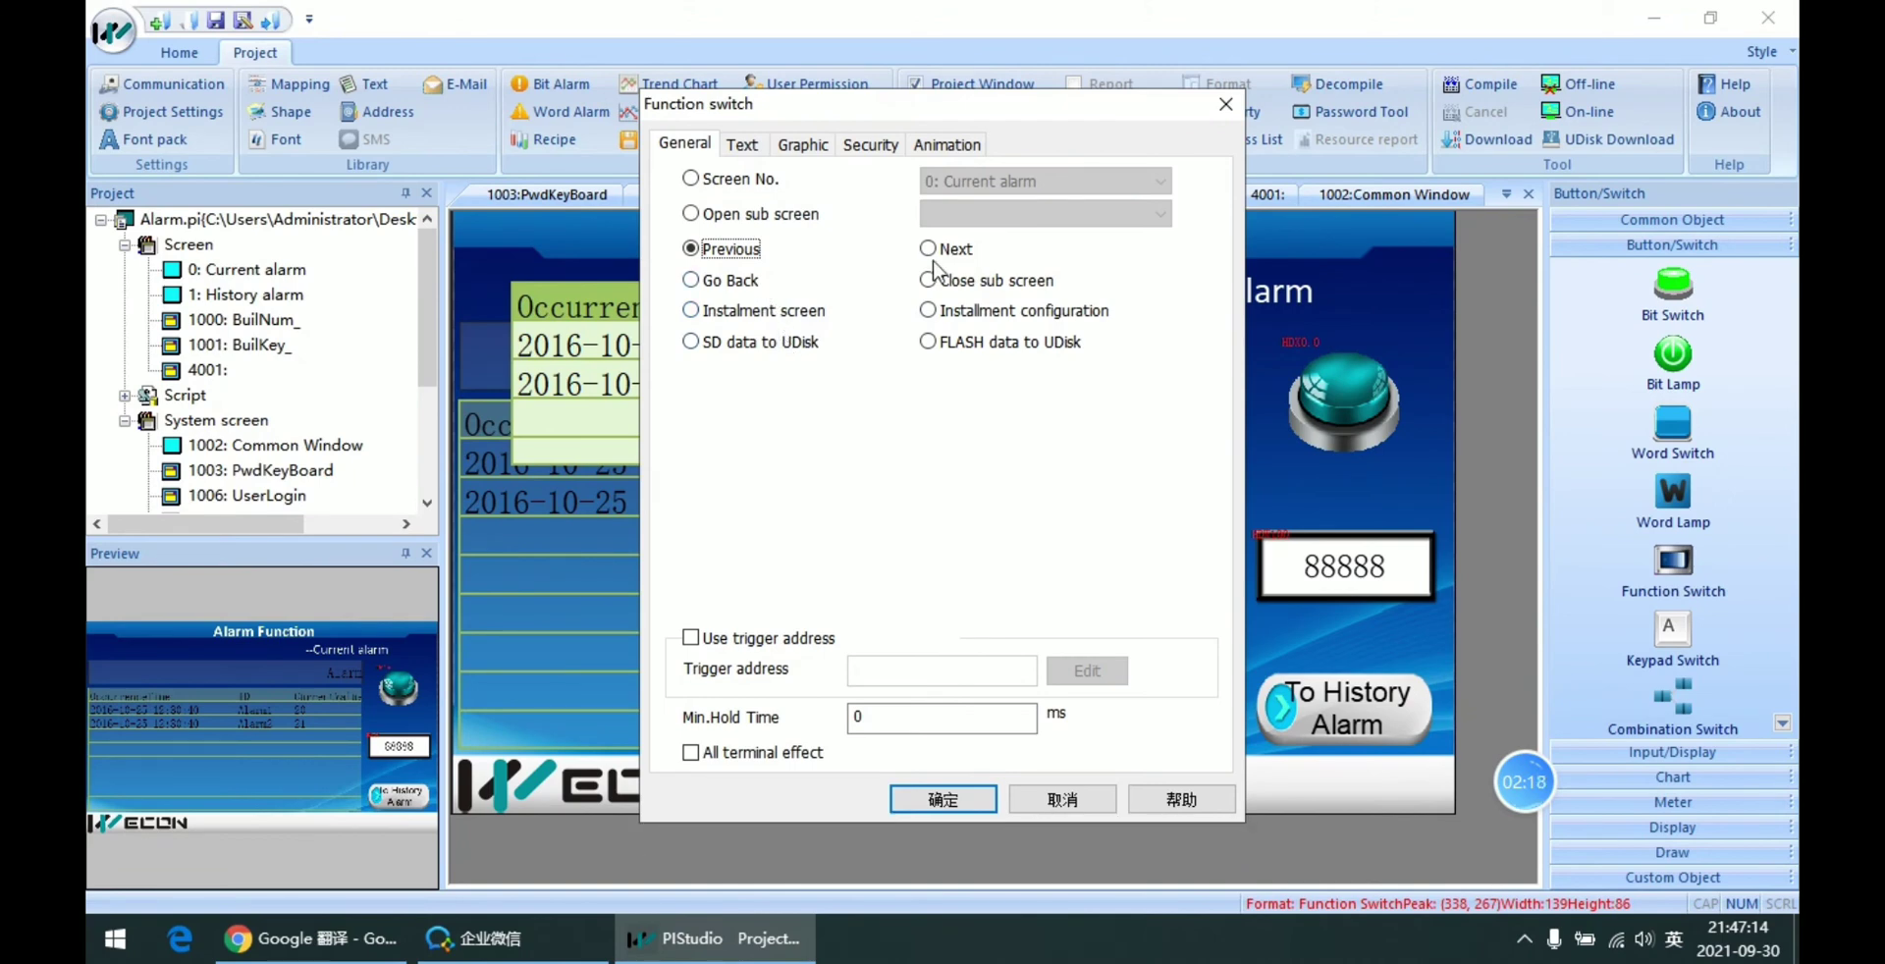
{"action": "left_click", "coordinate": [811, 345]}
{"action": "left_click", "coordinate": [1039, 346]}
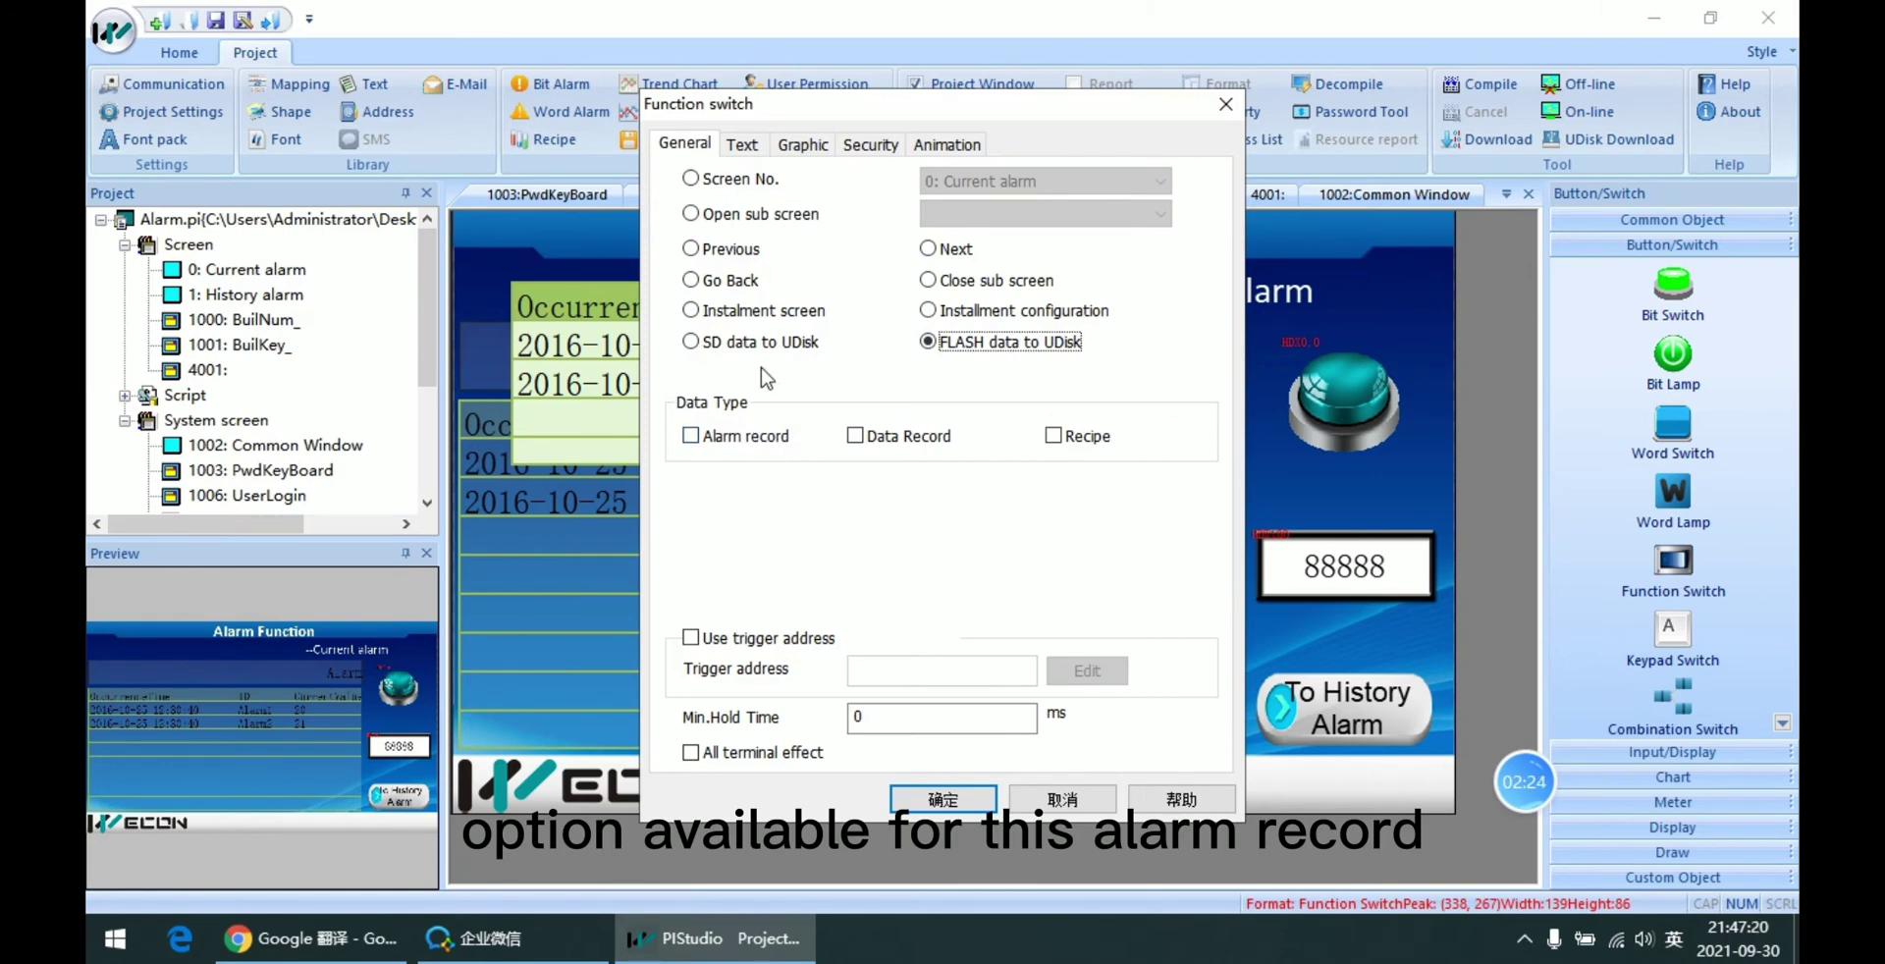
{"action": "left_click", "coordinate": [758, 449]}
{"action": "left_click", "coordinate": [758, 449]}
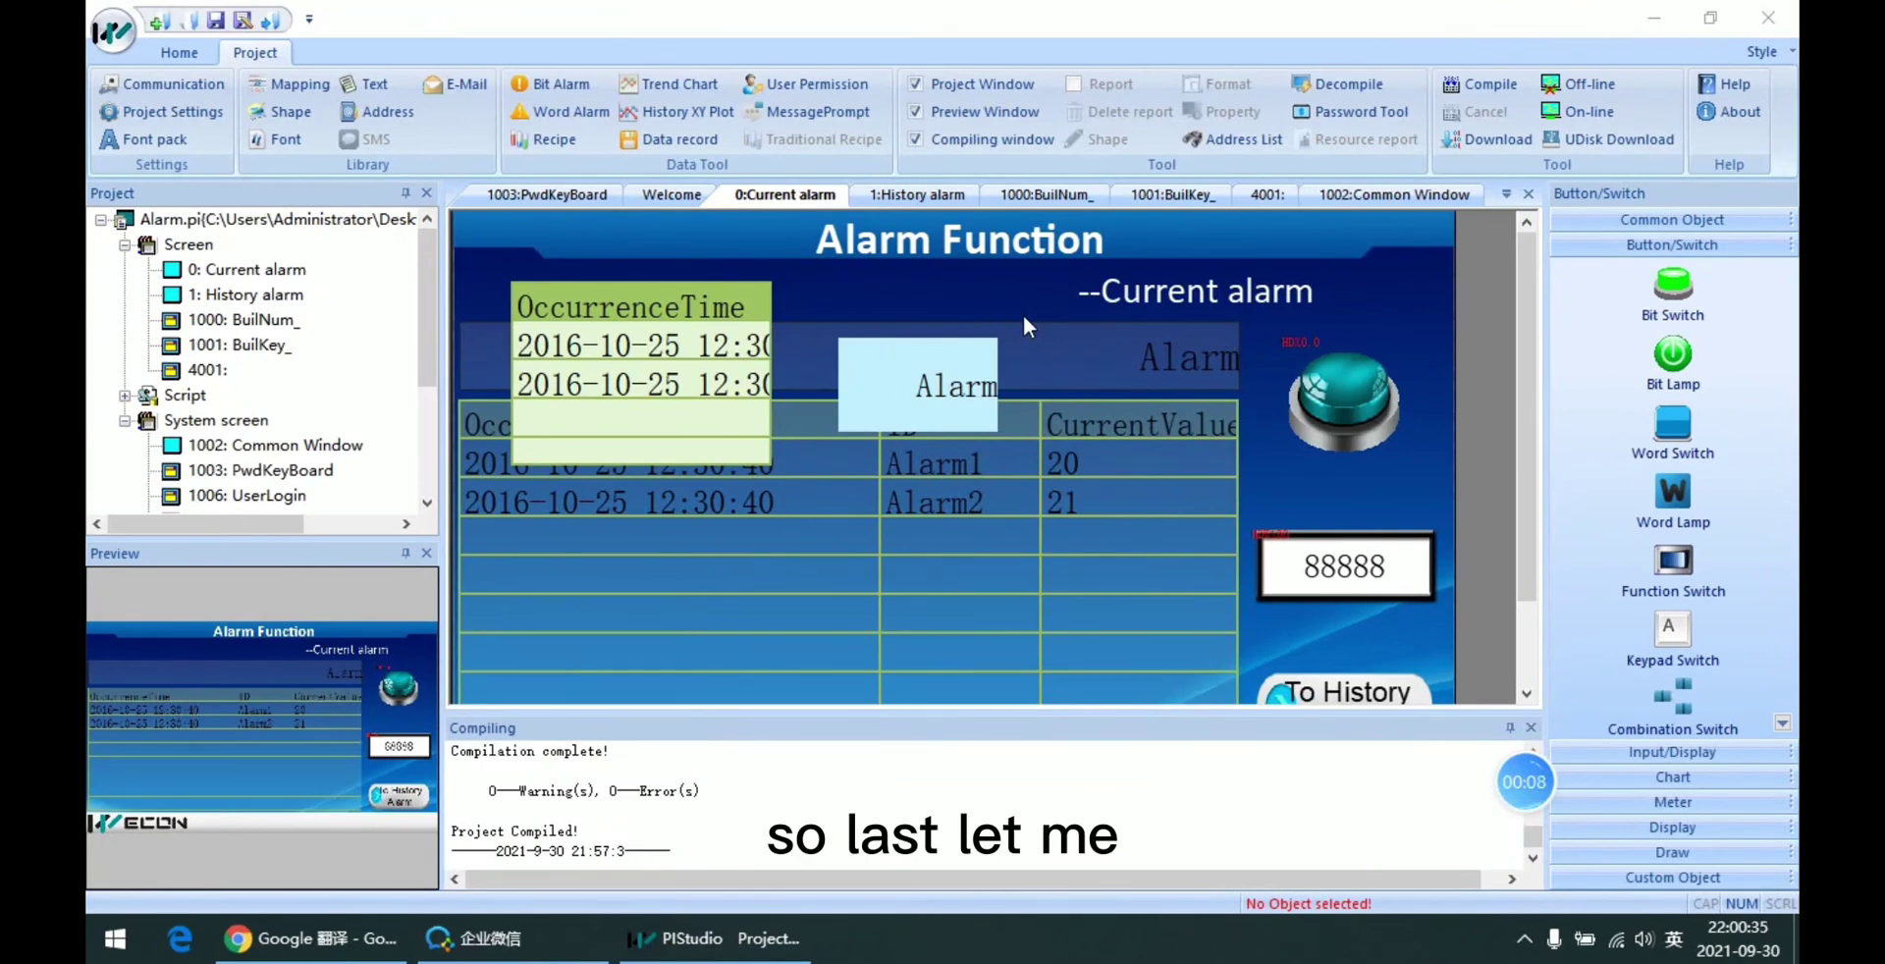
- Delete the stray Alarm label and the overlapping OccurrenceTime table, then compile the project
{"action": "left_click", "coordinate": [957, 378]}
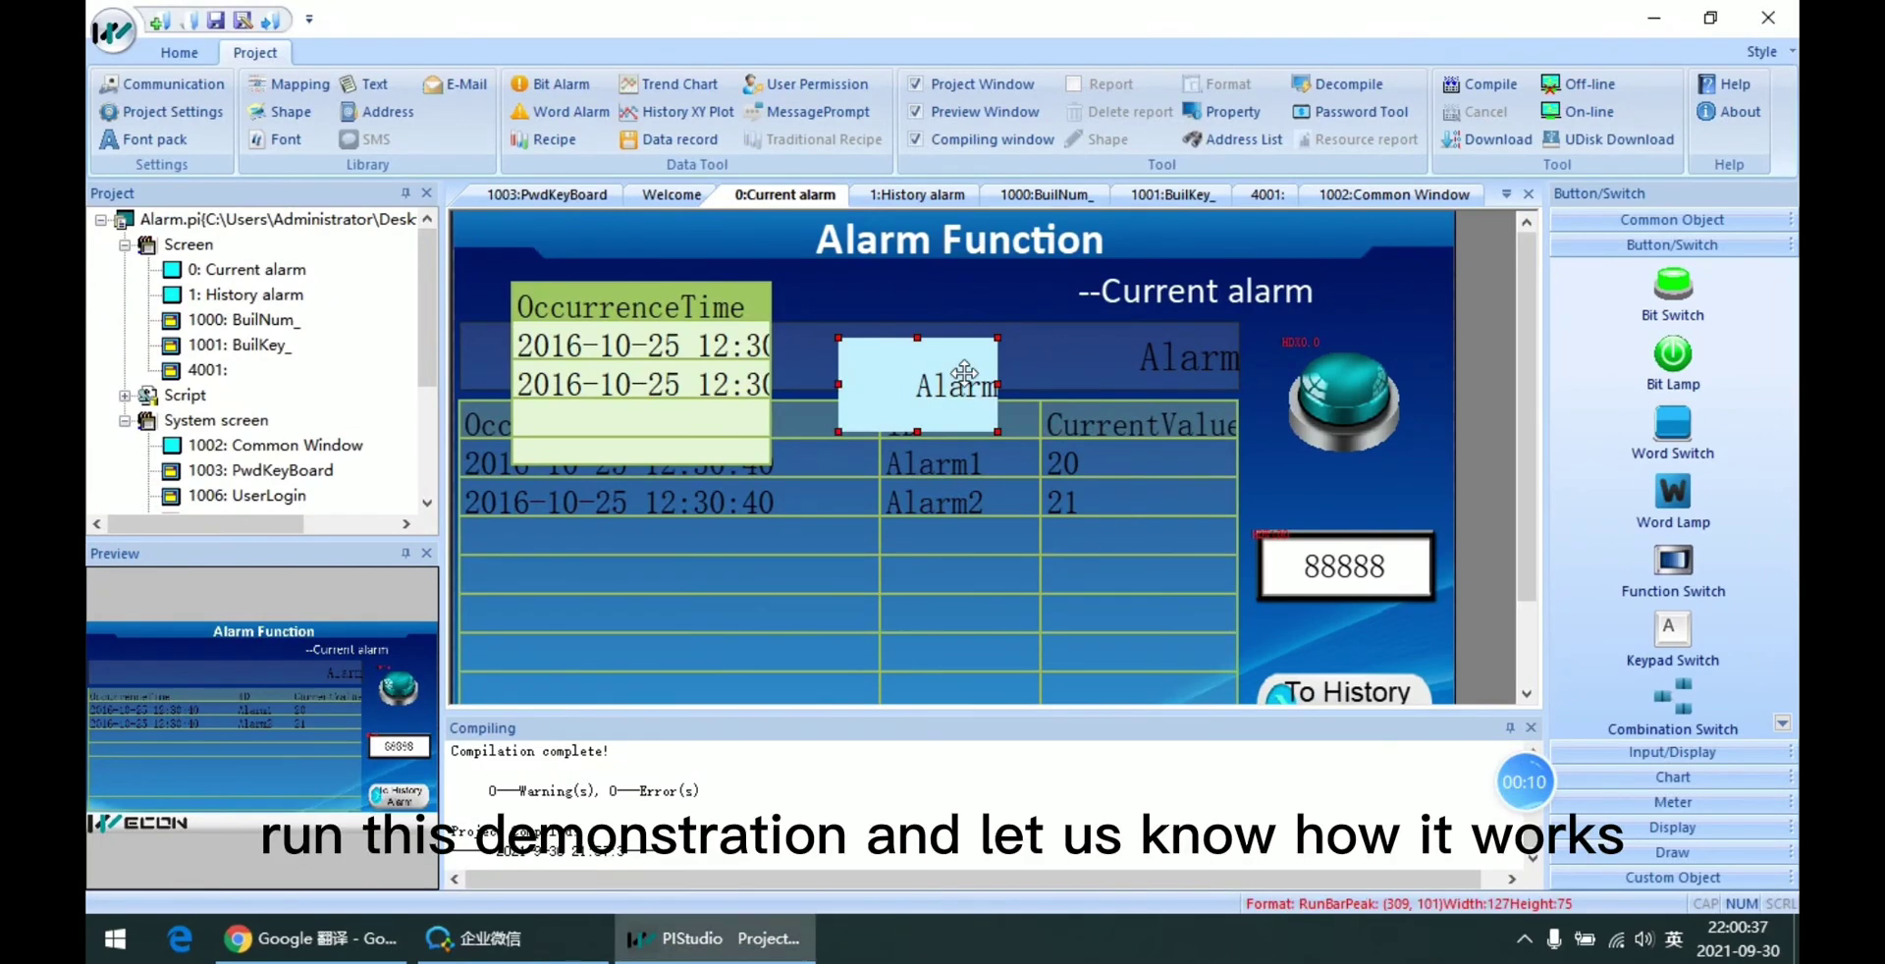
{"action": "key", "text": "Delete"}
{"action": "left_click", "coordinate": [746, 313]}
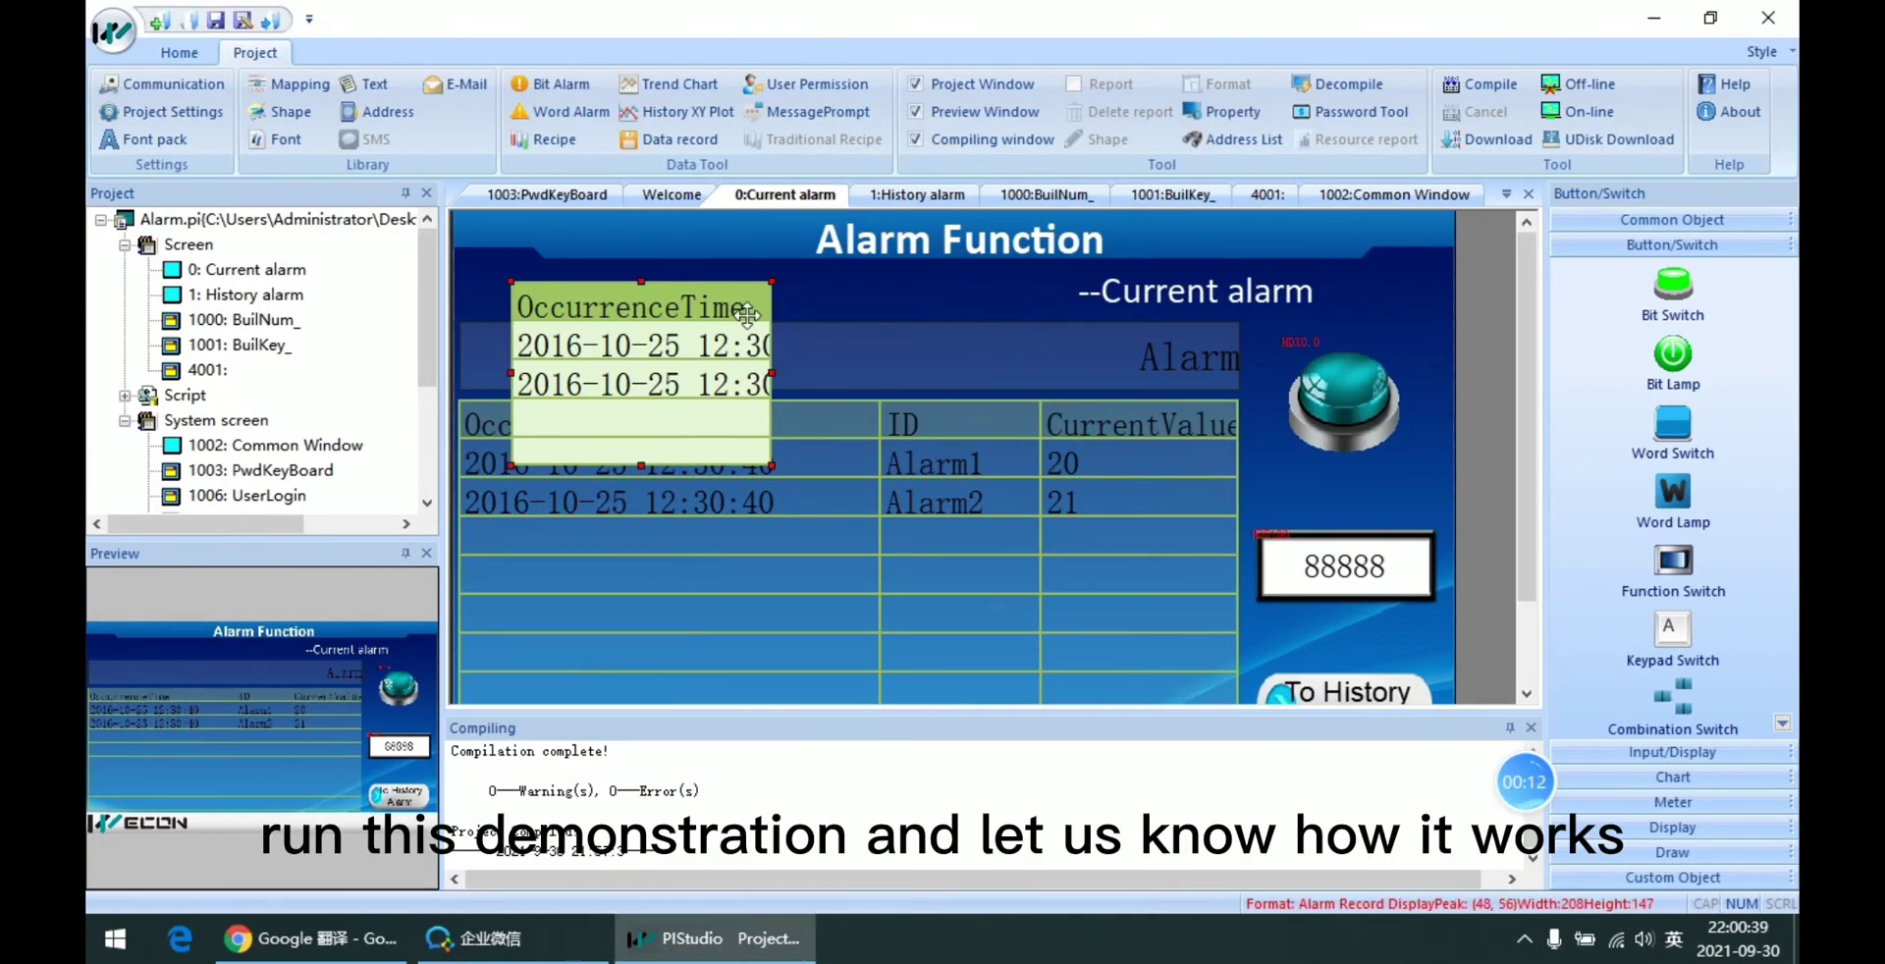
{"action": "key", "text": "Delete"}
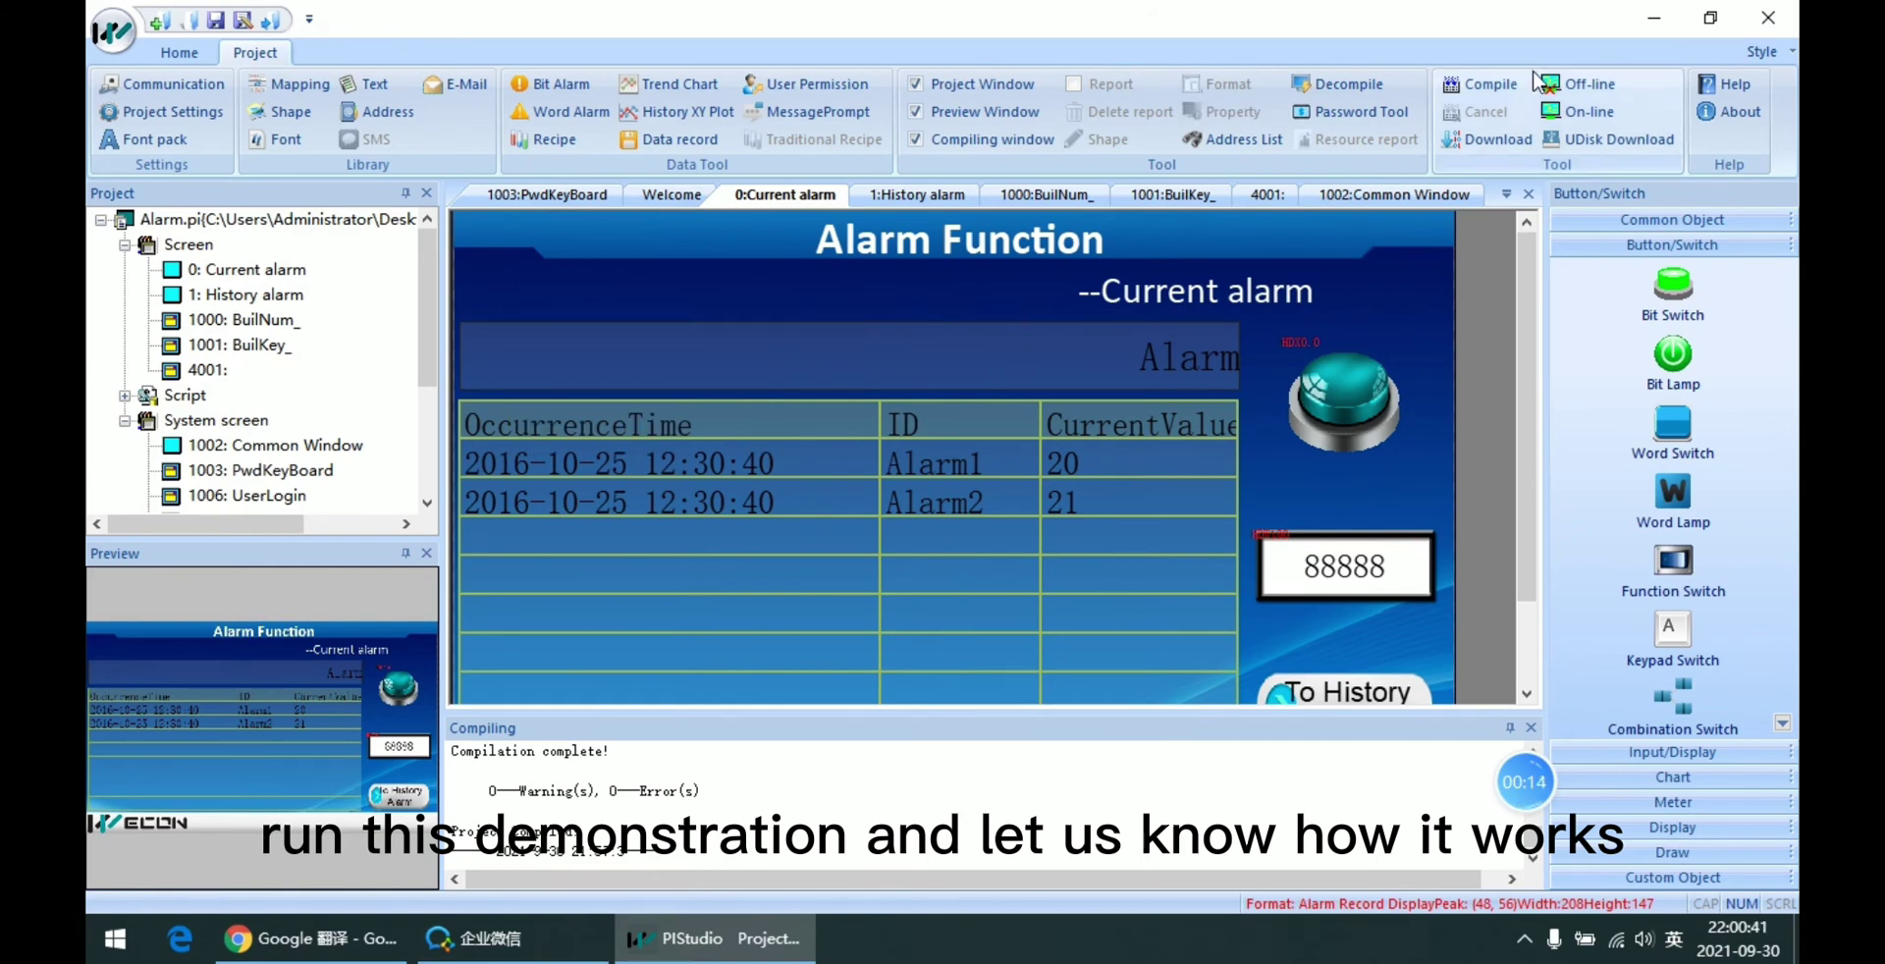
{"action": "left_click", "coordinate": [1518, 89]}
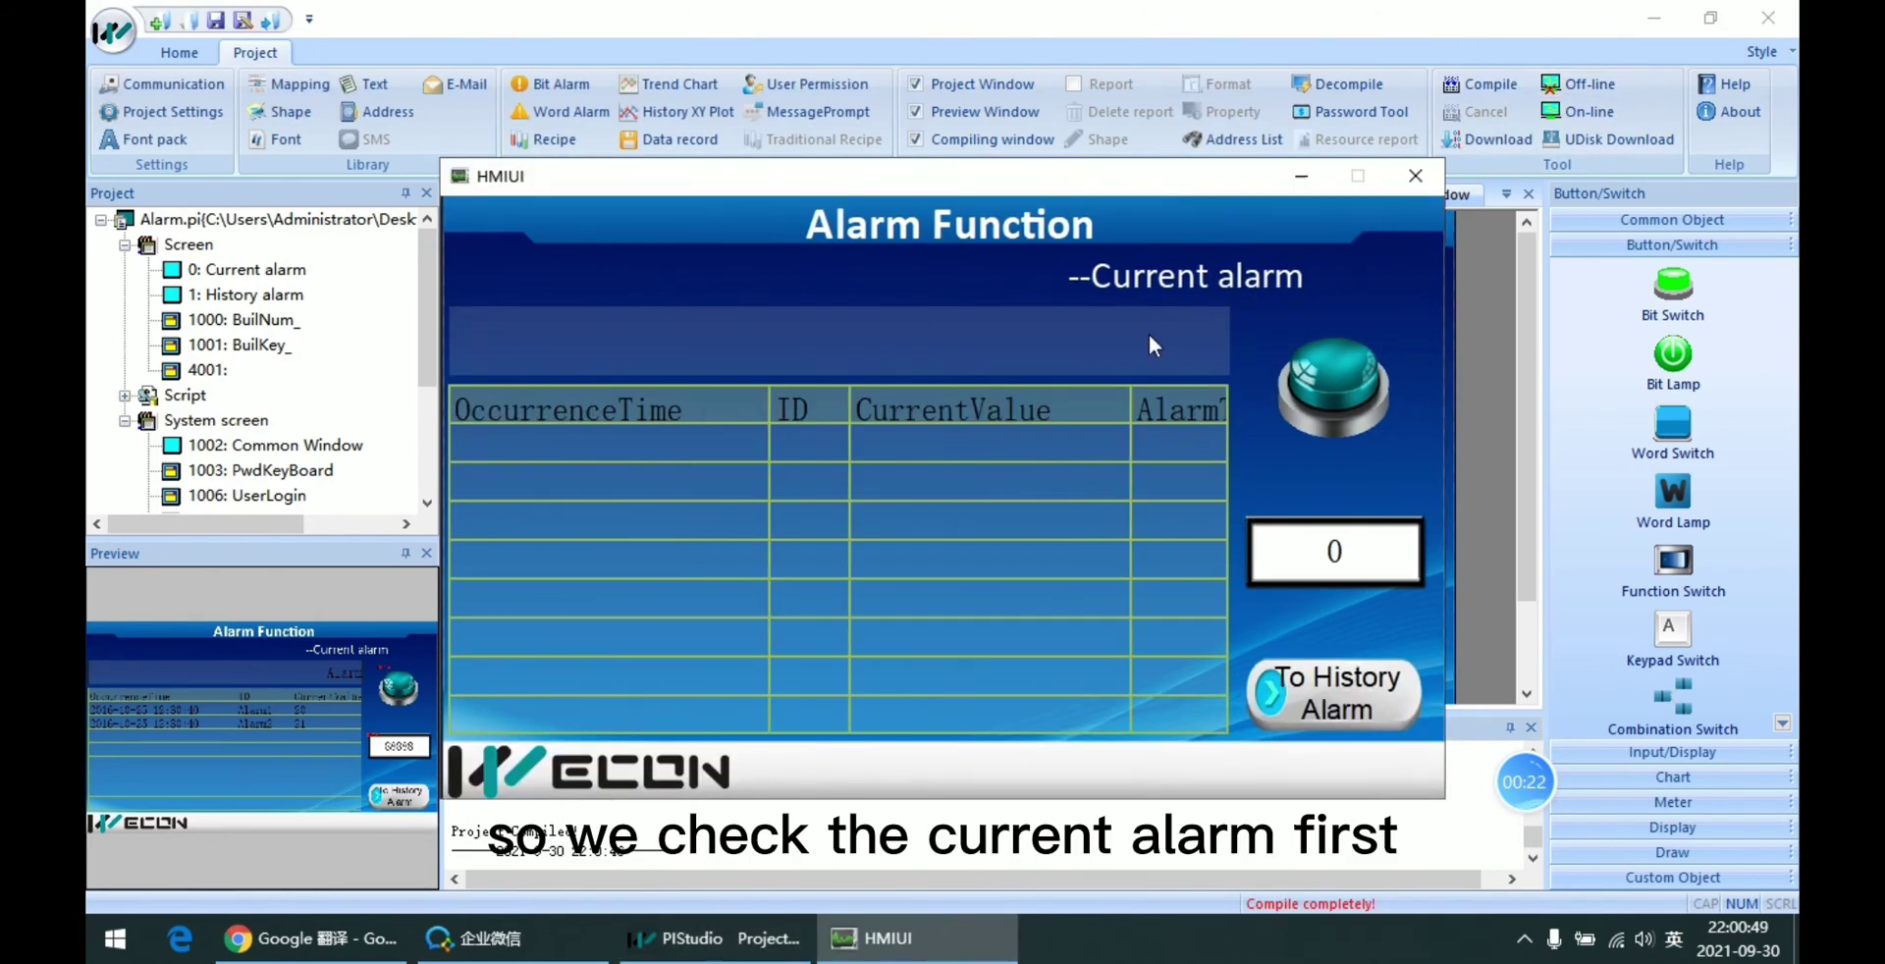
- Switch the bit alarm on, review alarm rows ID 1 and 2, then switch it off to clear them
{"action": "left_click_drag", "start_coordinate": [1134, 175], "coordinate": [1080, 184]}
{"action": "left_click", "coordinate": [1265, 417]}
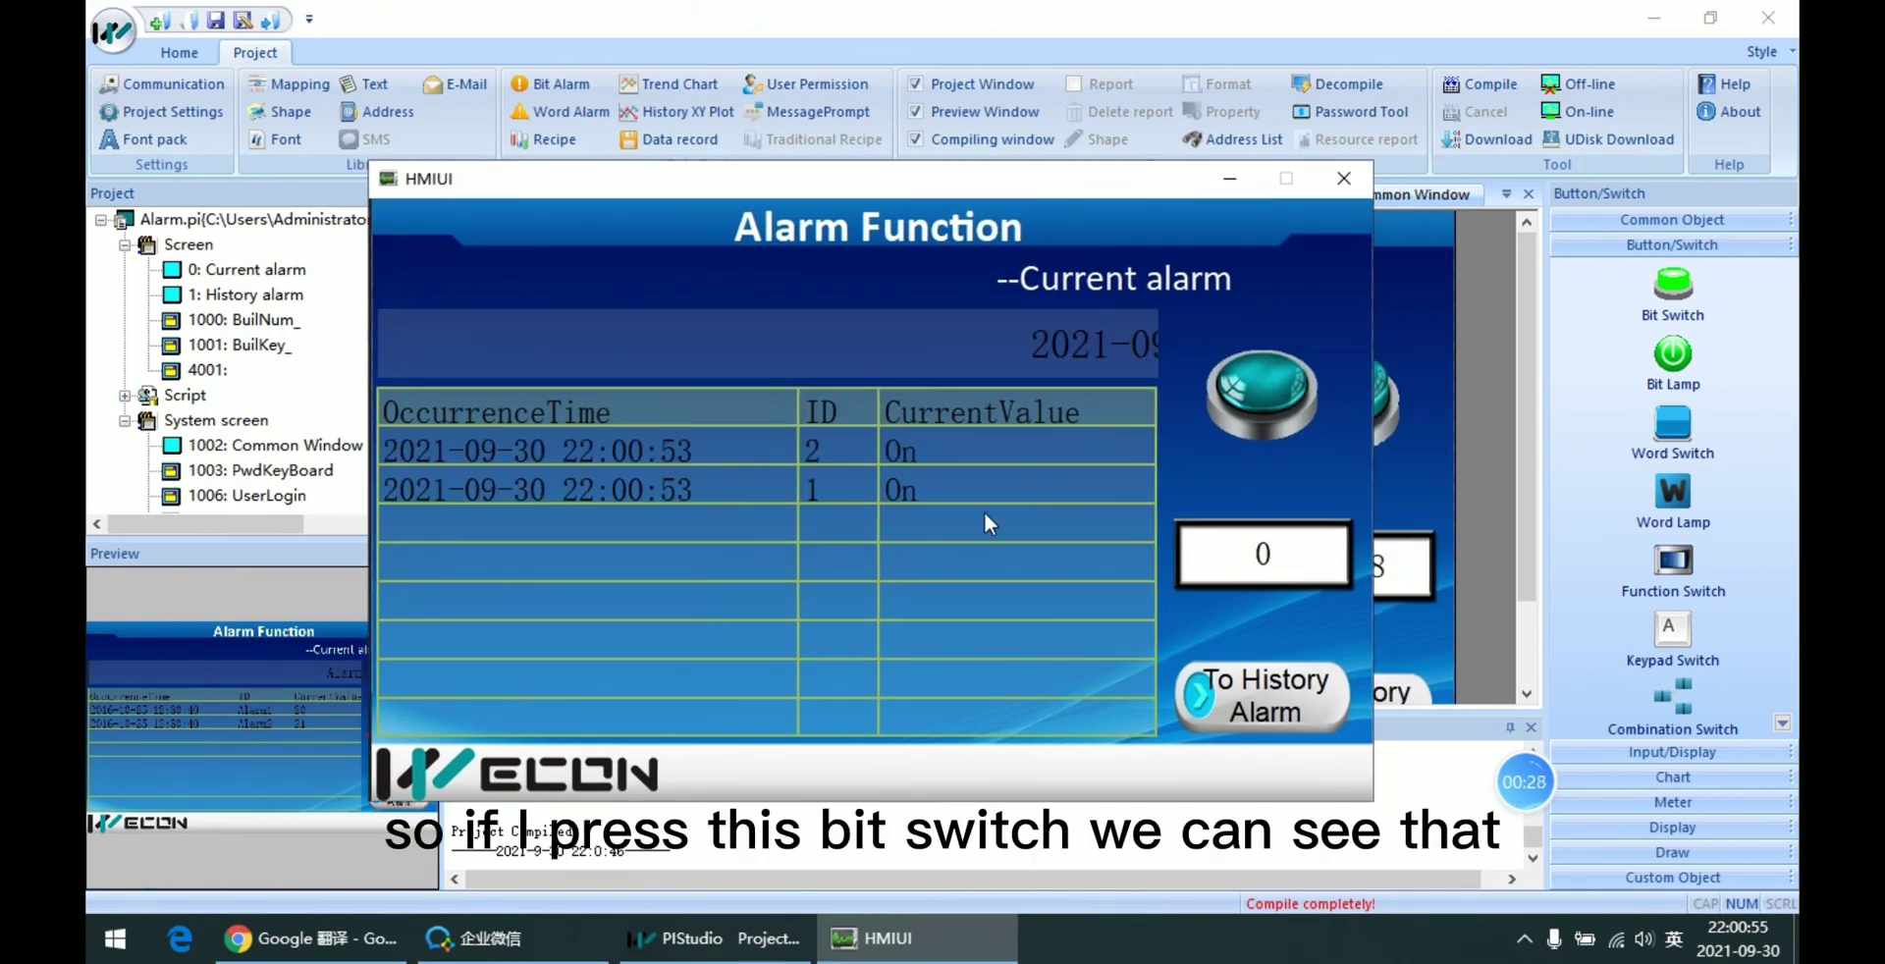
{"action": "left_click", "coordinate": [893, 496]}
{"action": "left_click", "coordinate": [1011, 456]}
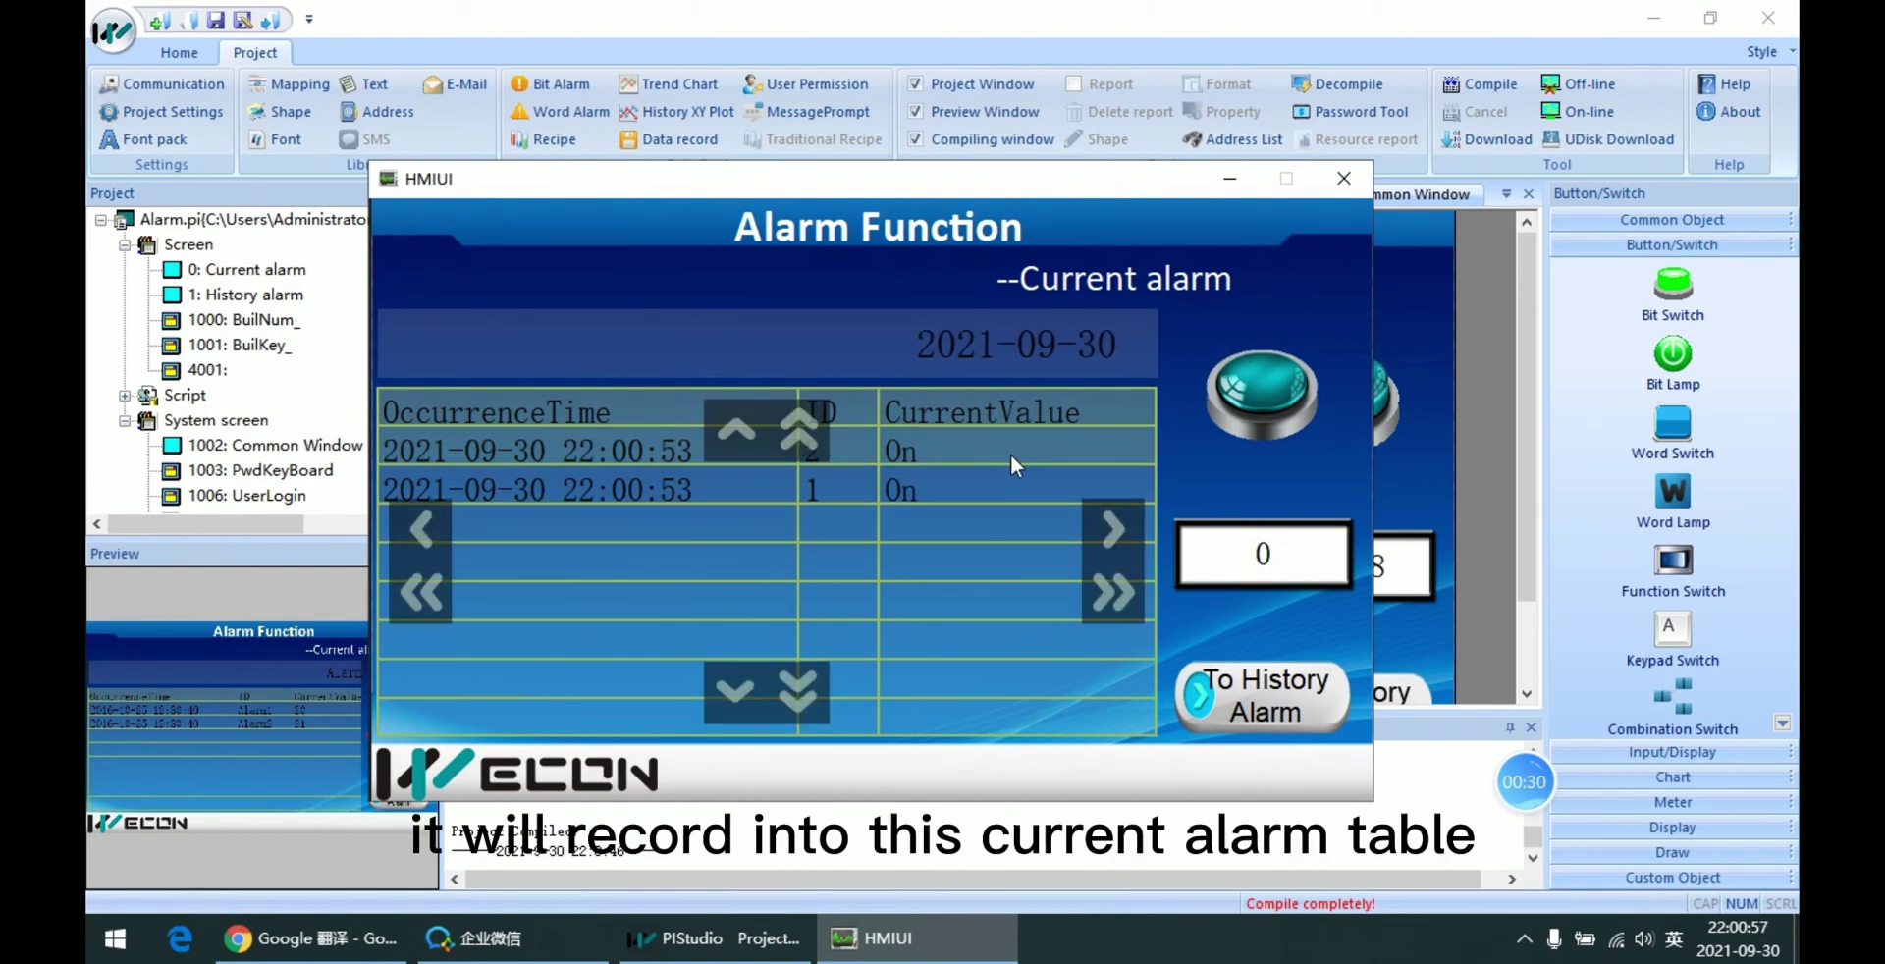
{"action": "left_click", "coordinate": [1014, 492]}
{"action": "left_click", "coordinate": [1020, 456]}
{"action": "left_click", "coordinate": [1013, 505]}
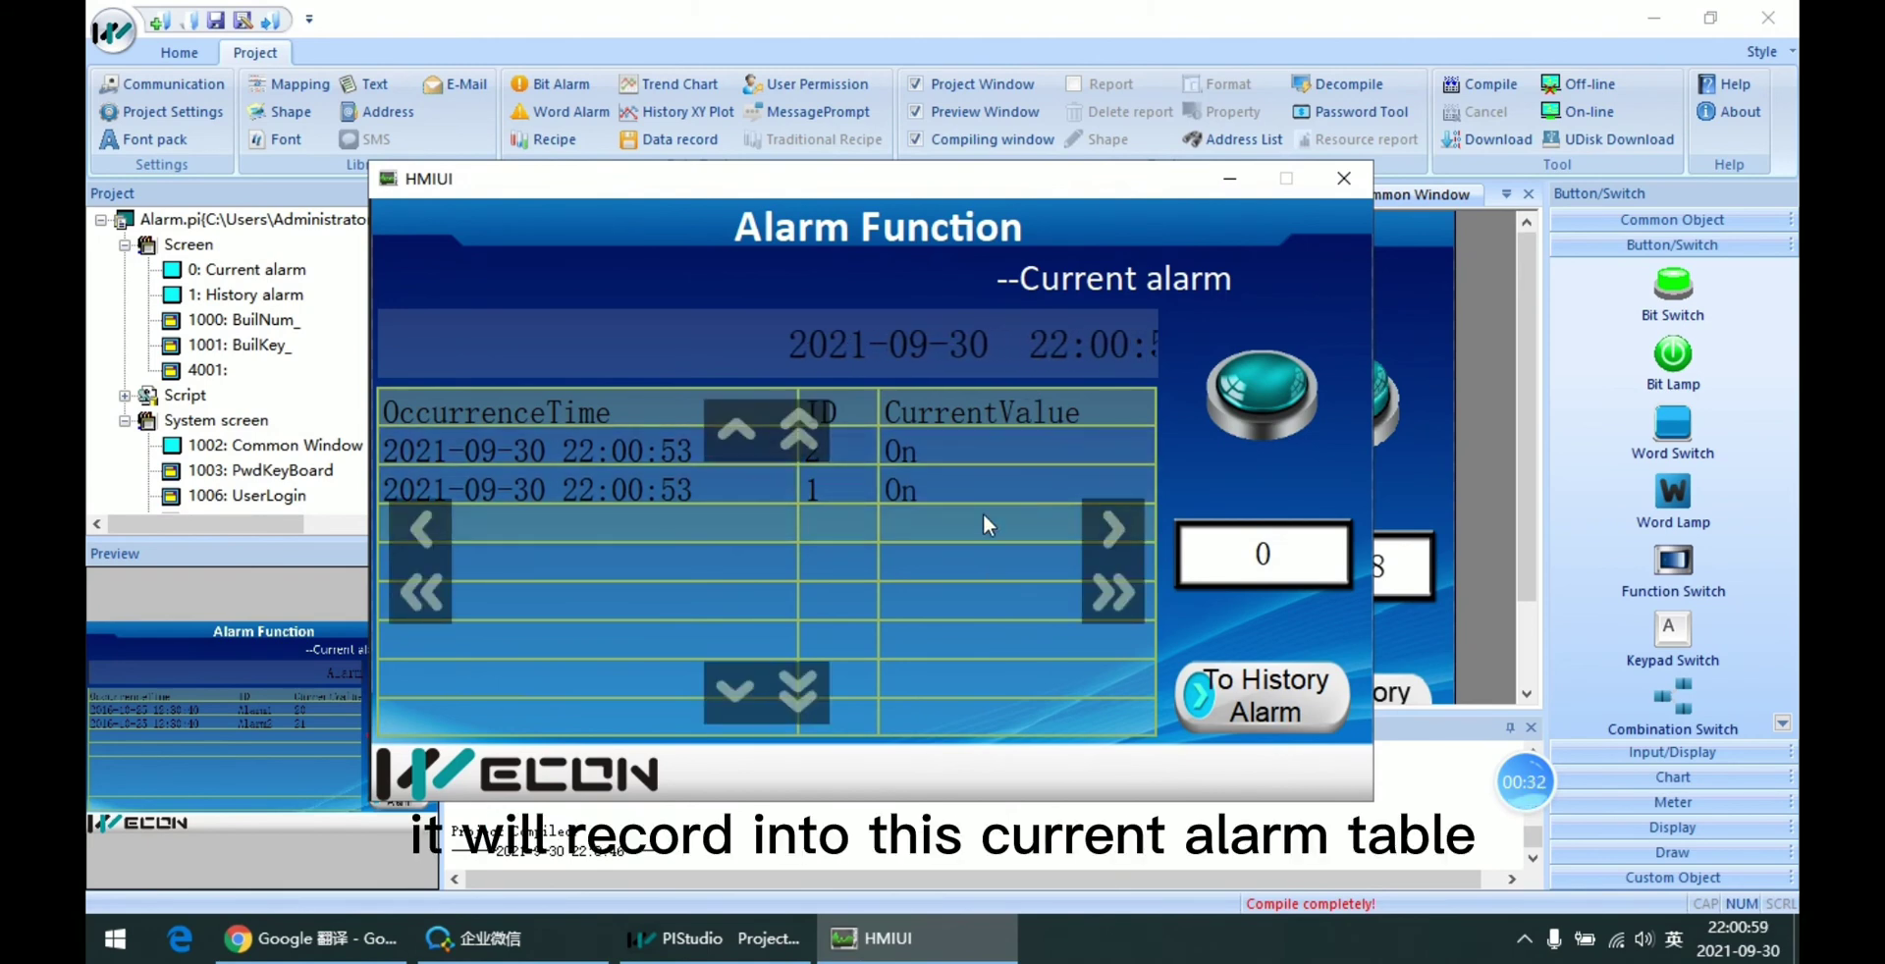
{"action": "left_click", "coordinate": [1015, 444]}
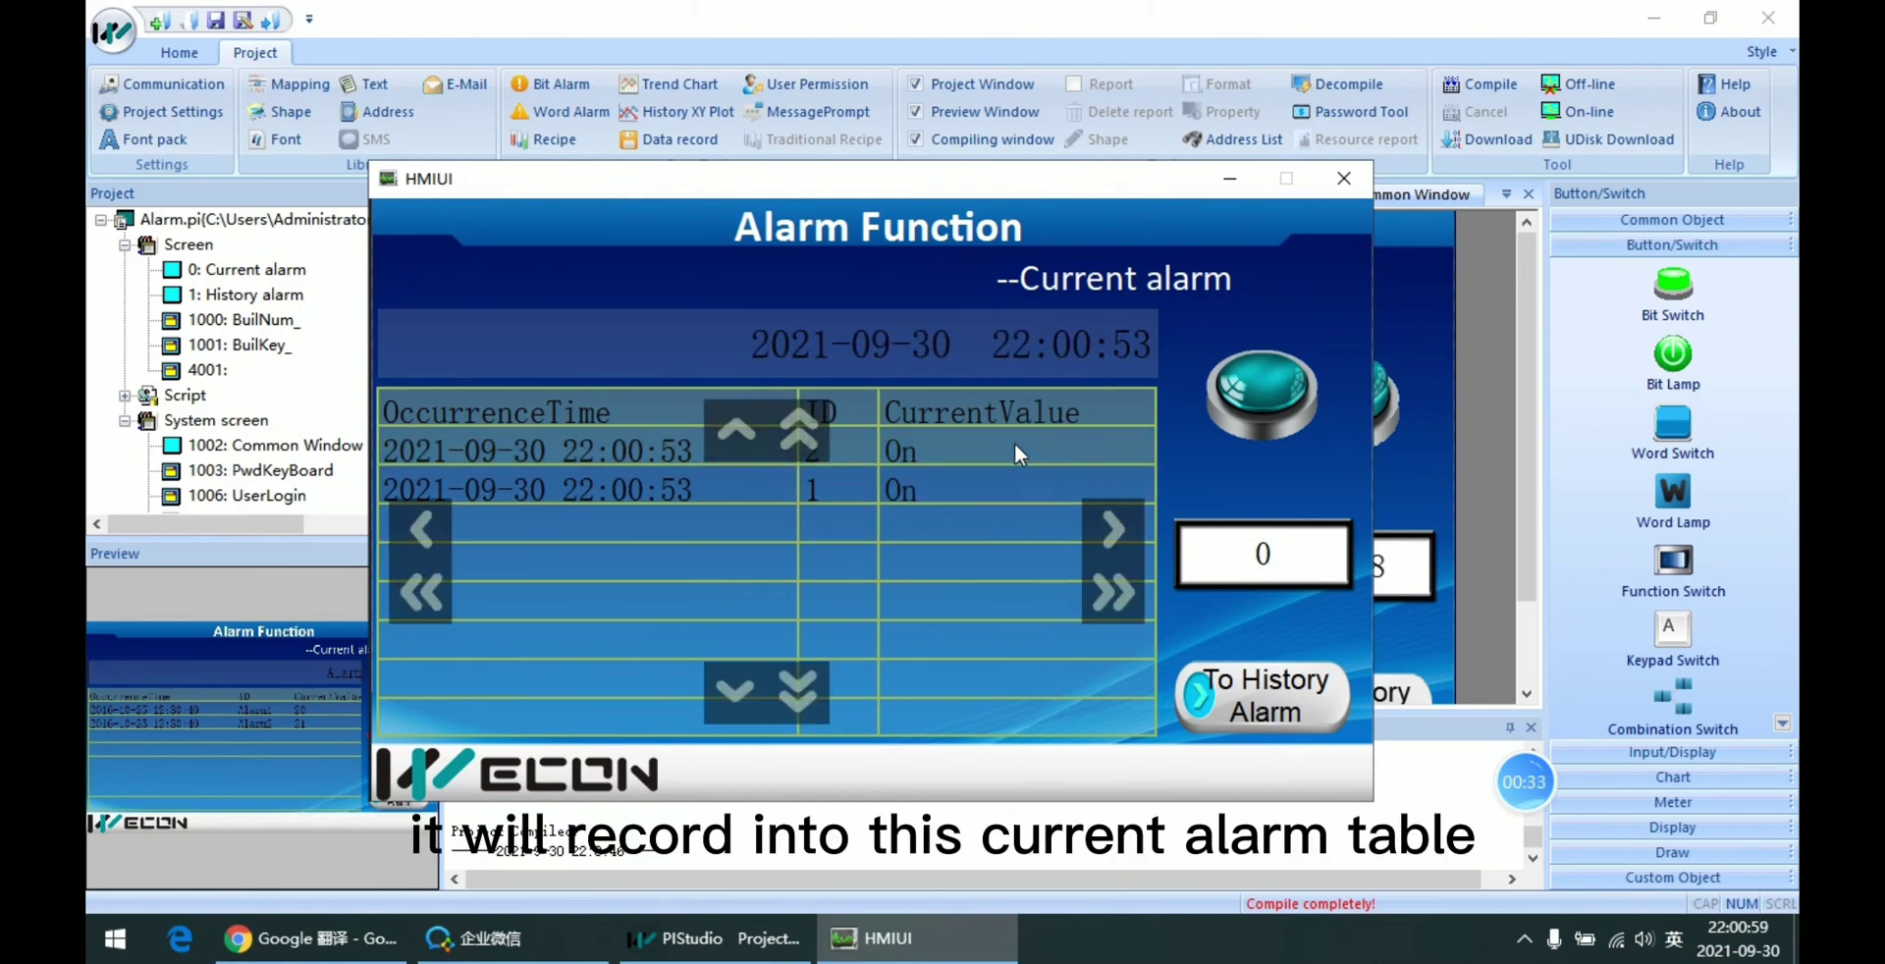
{"action": "left_click", "coordinate": [1276, 391]}
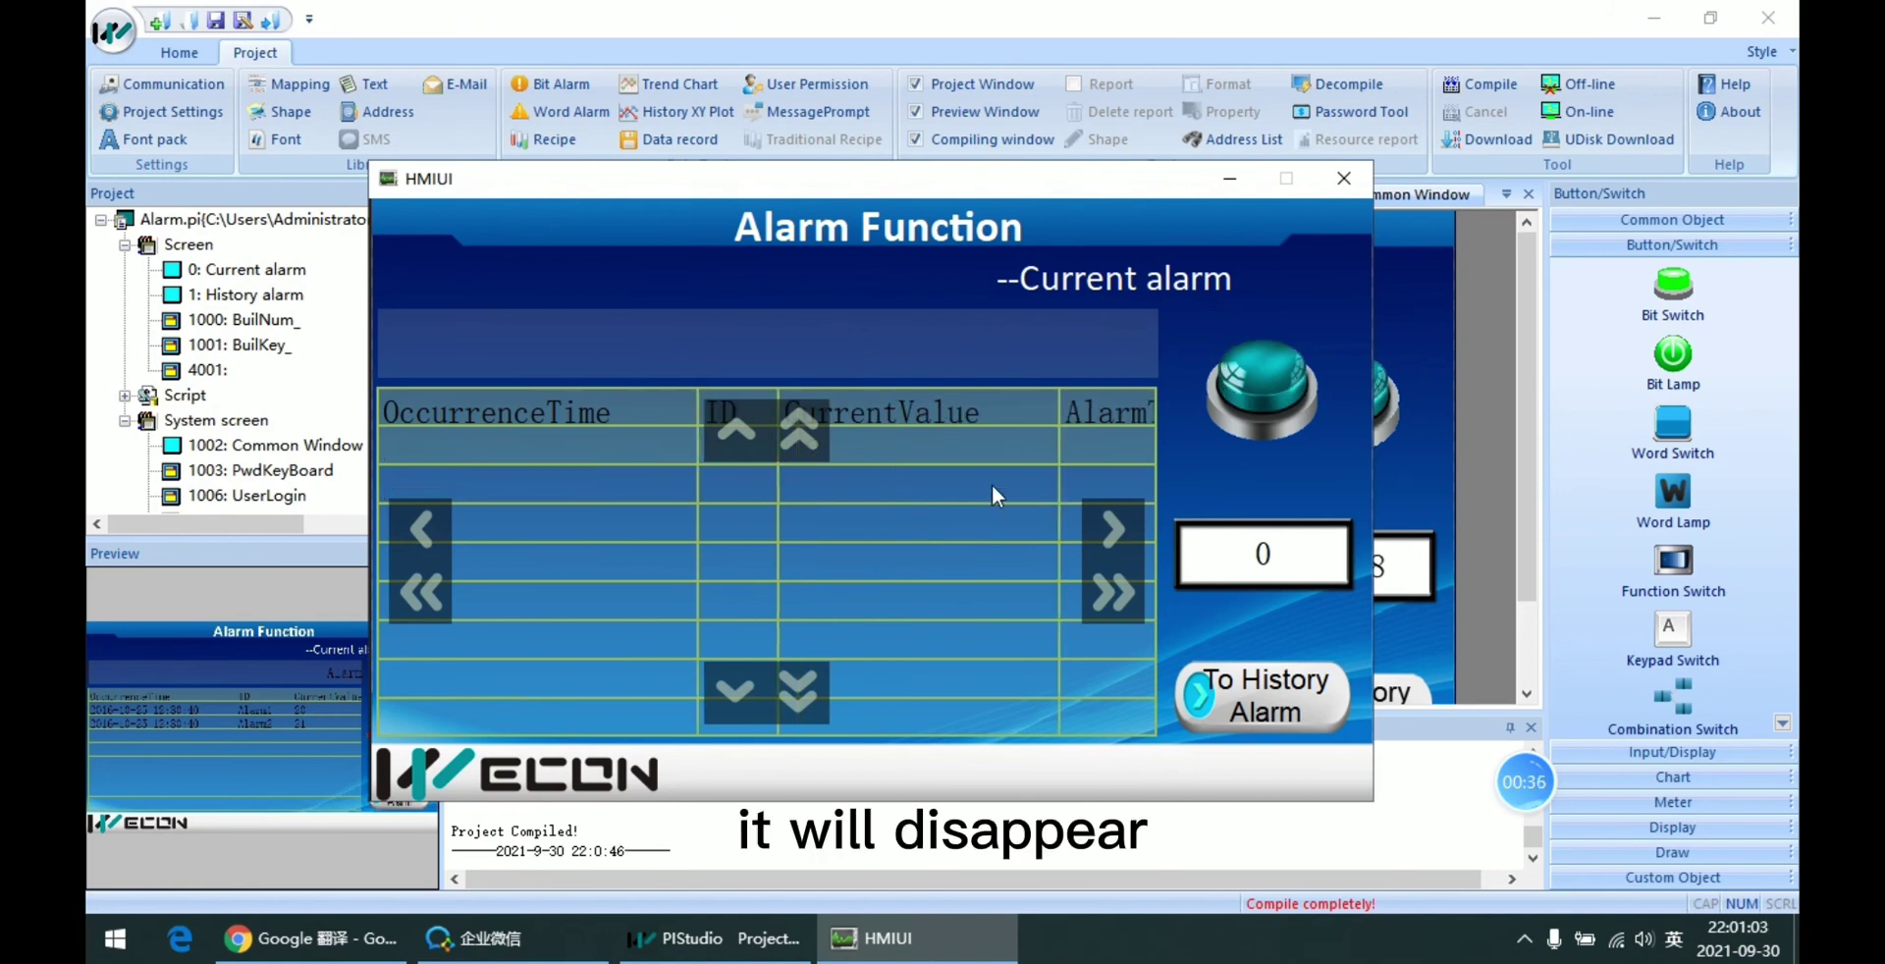
{"action": "left_click", "coordinate": [955, 474]}
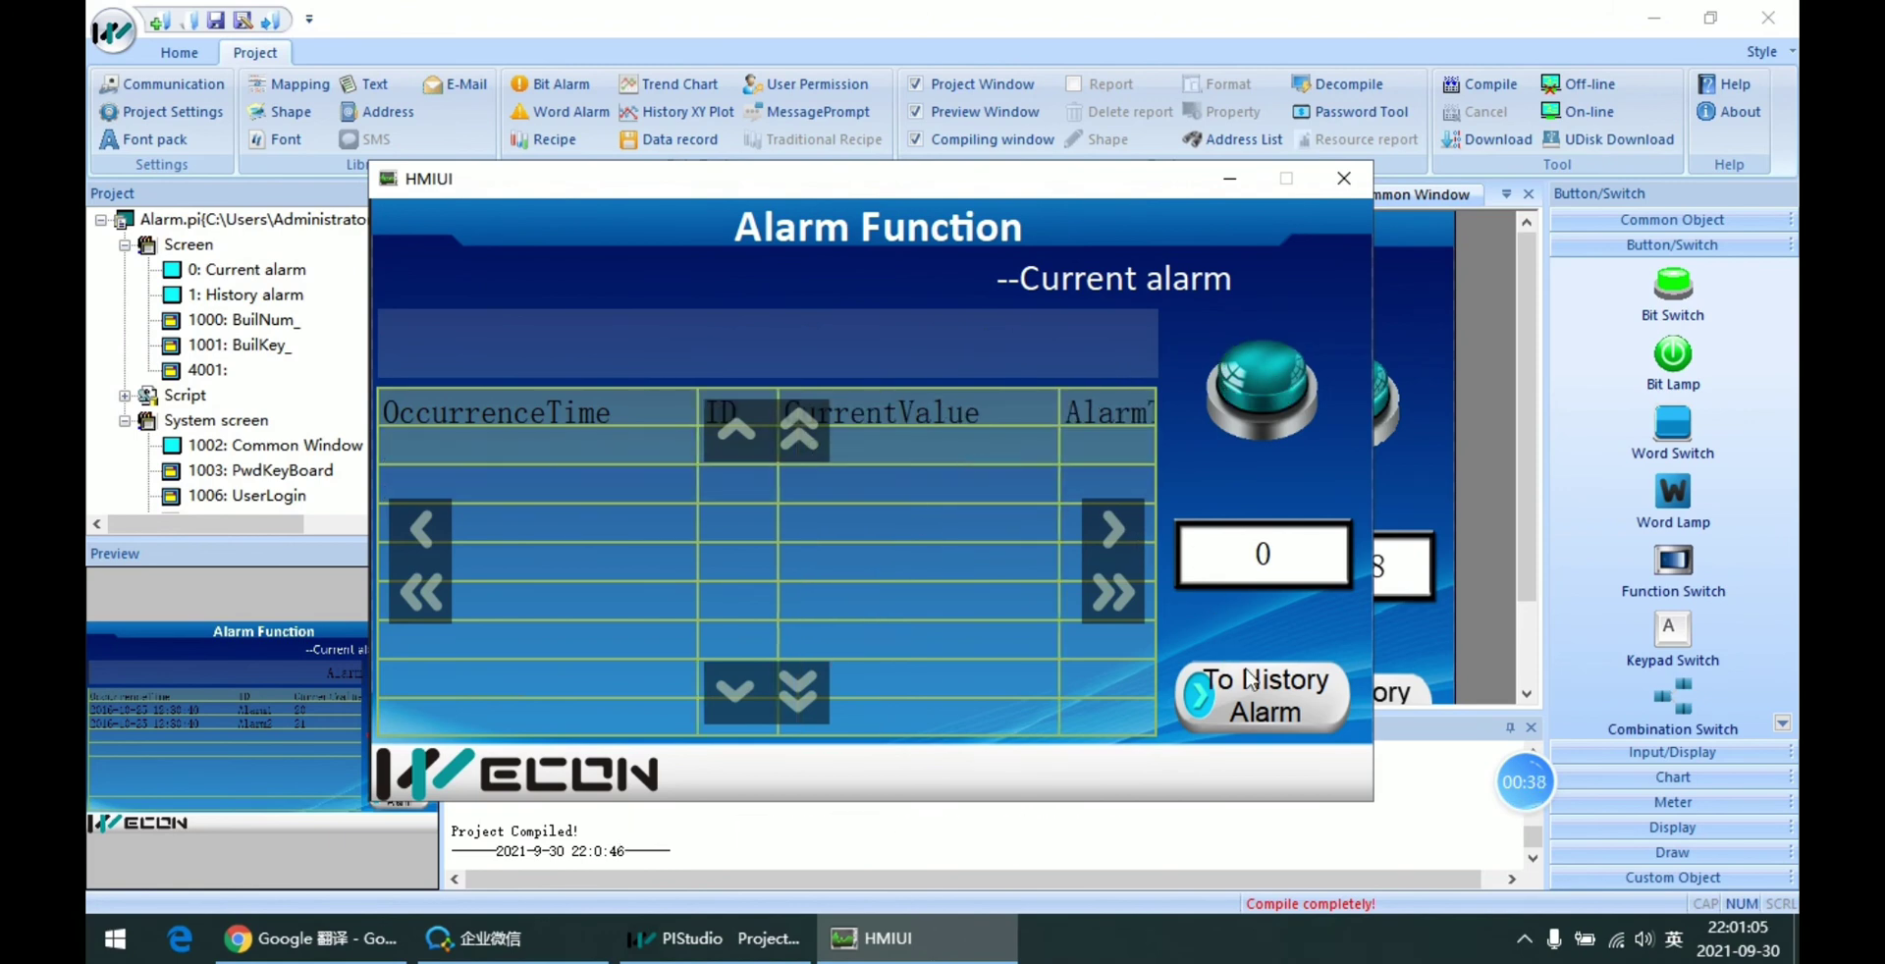
- Check that both bit alarms are listed in the History alarm table
{"action": "left_click", "coordinate": [1214, 711]}
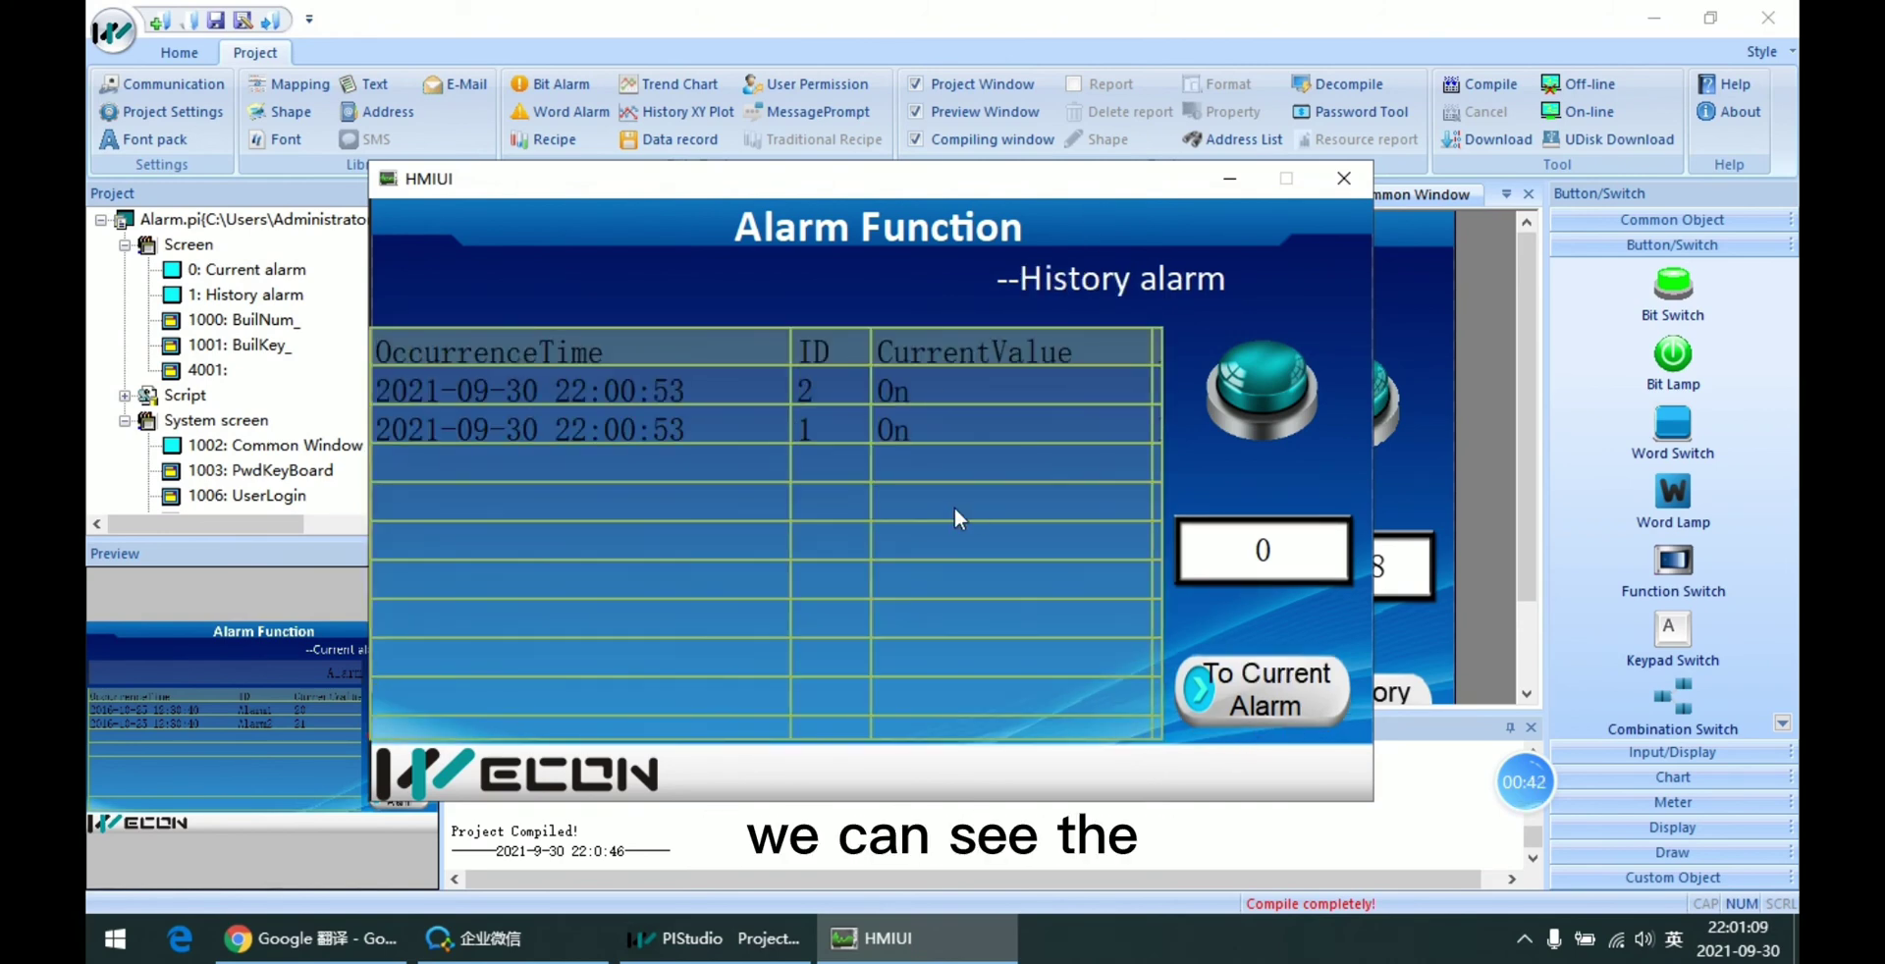
{"action": "left_click", "coordinate": [1022, 398]}
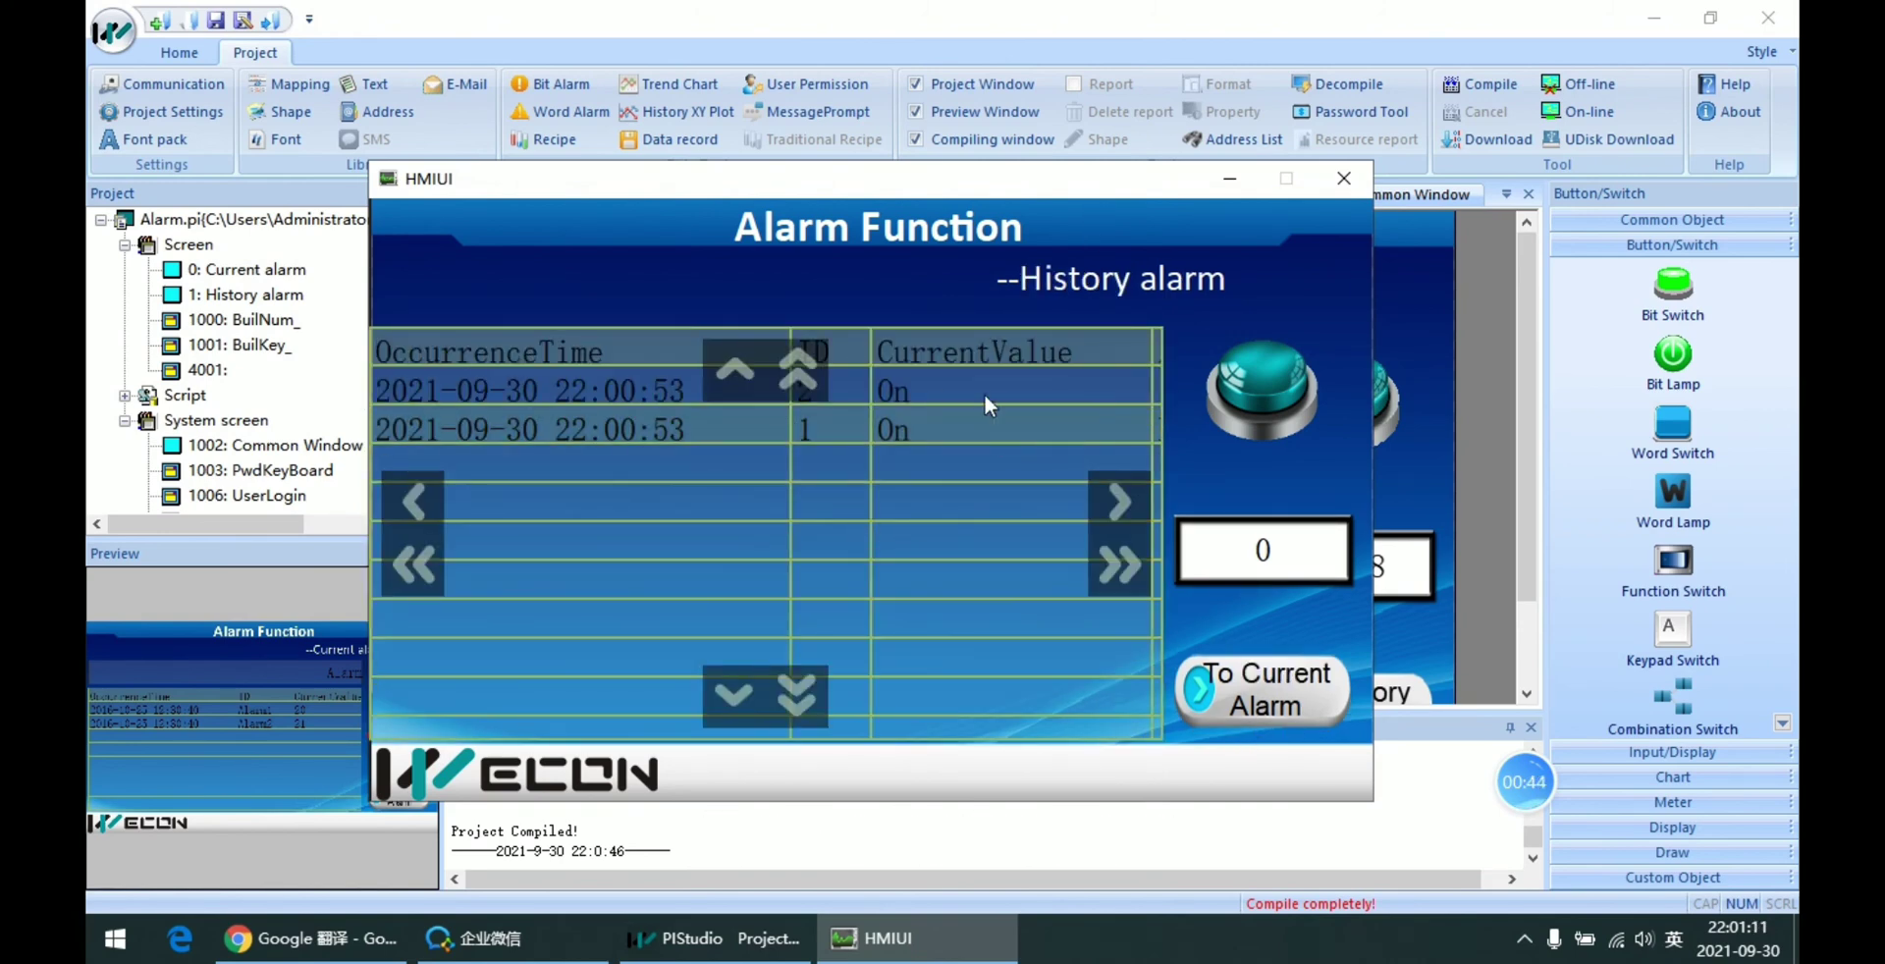
{"action": "left_click", "coordinate": [1045, 426]}
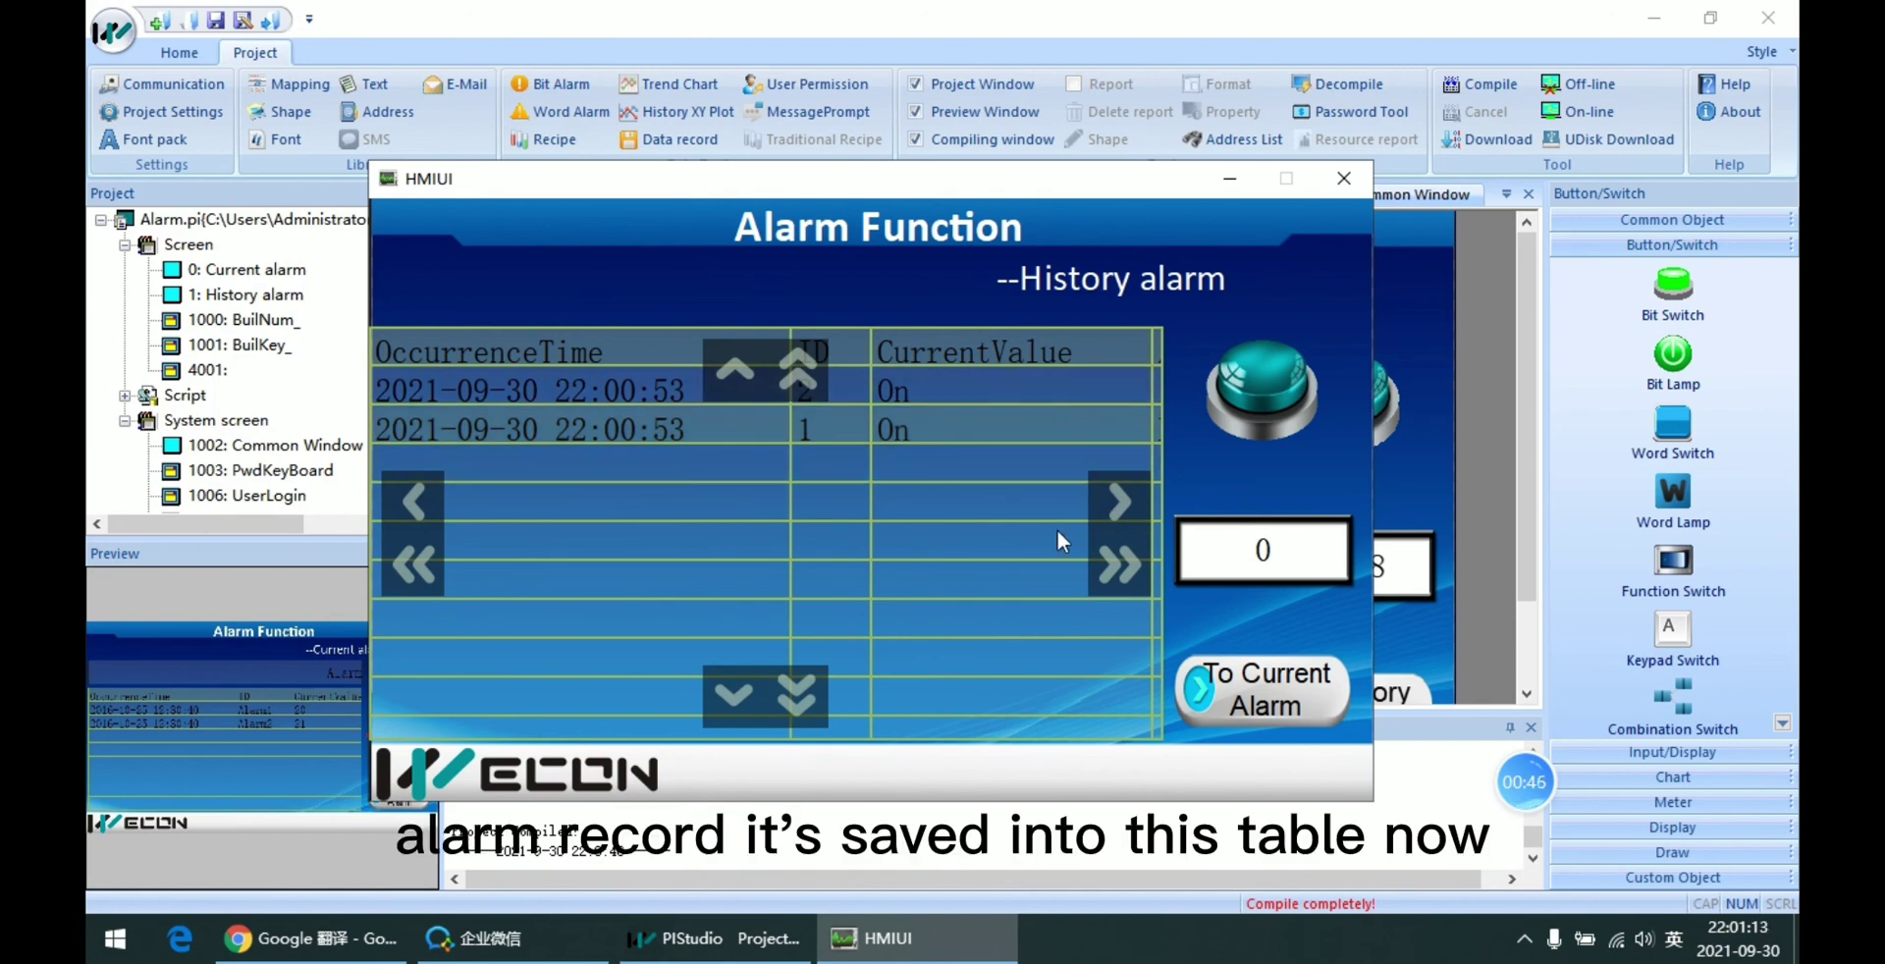
{"action": "left_click", "coordinate": [1014, 390]}
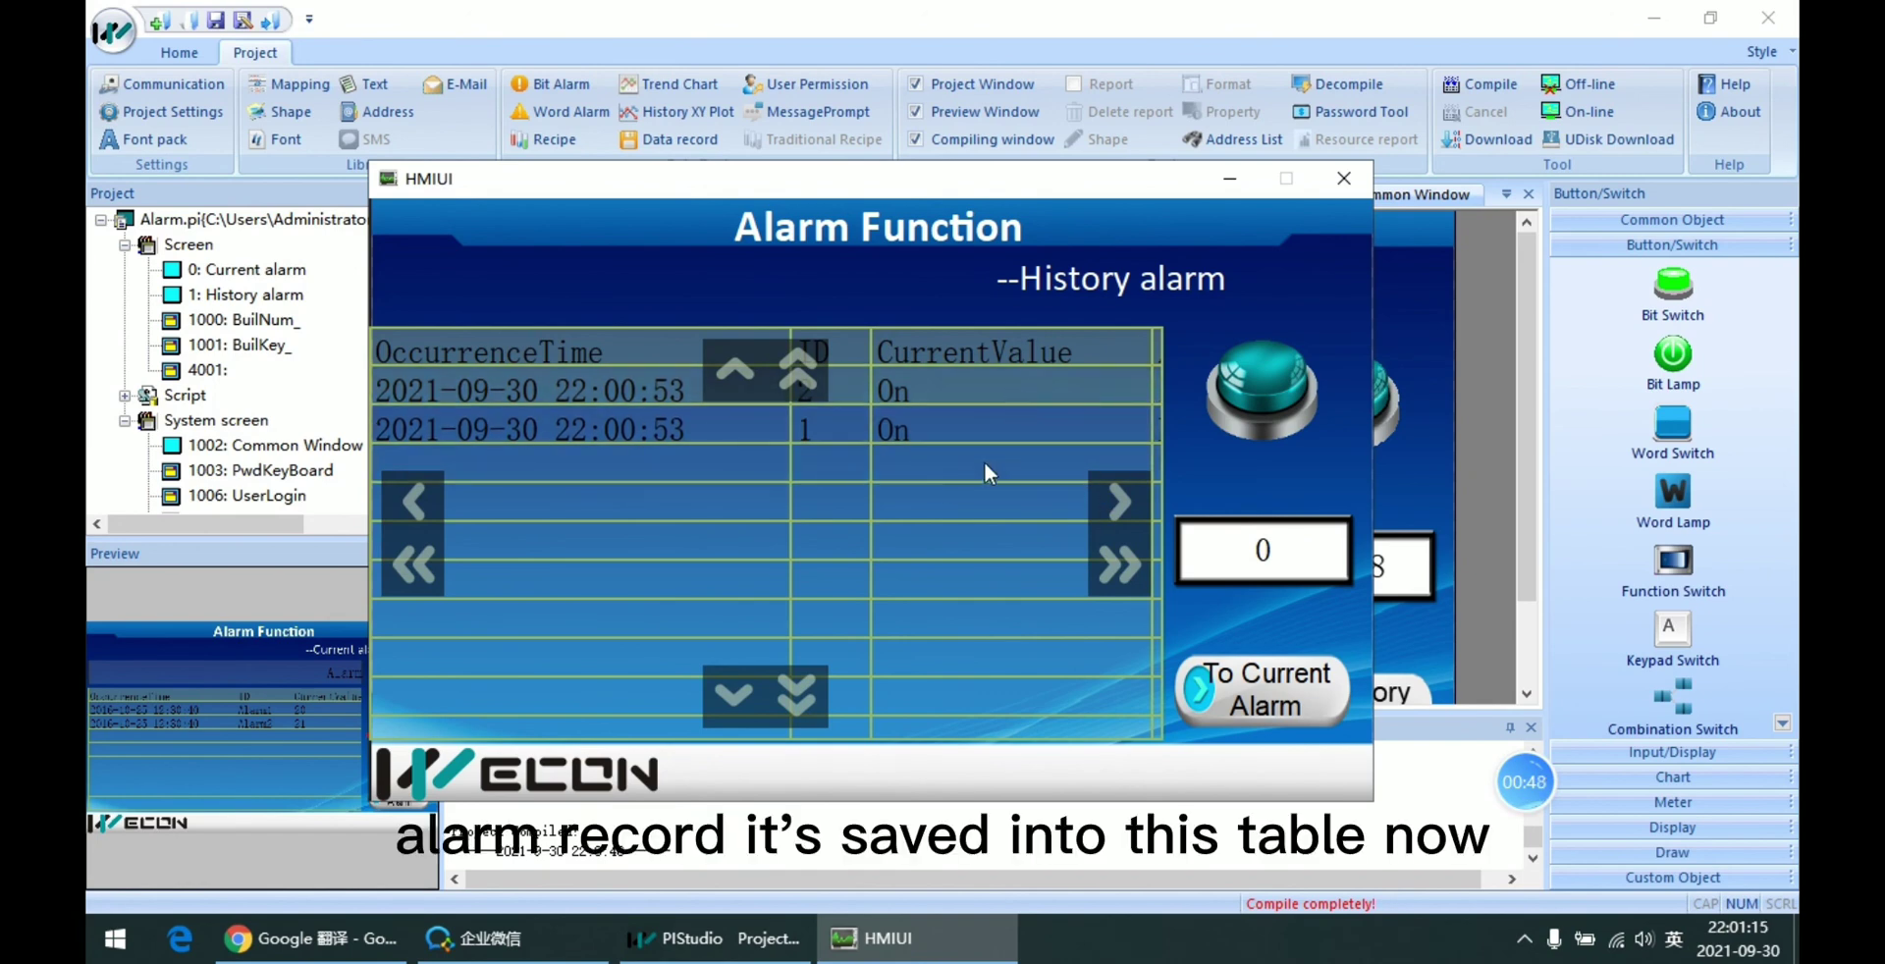
- Set the word alarm value to 1500 on the number pad
{"action": "left_click", "coordinate": [1187, 528]}
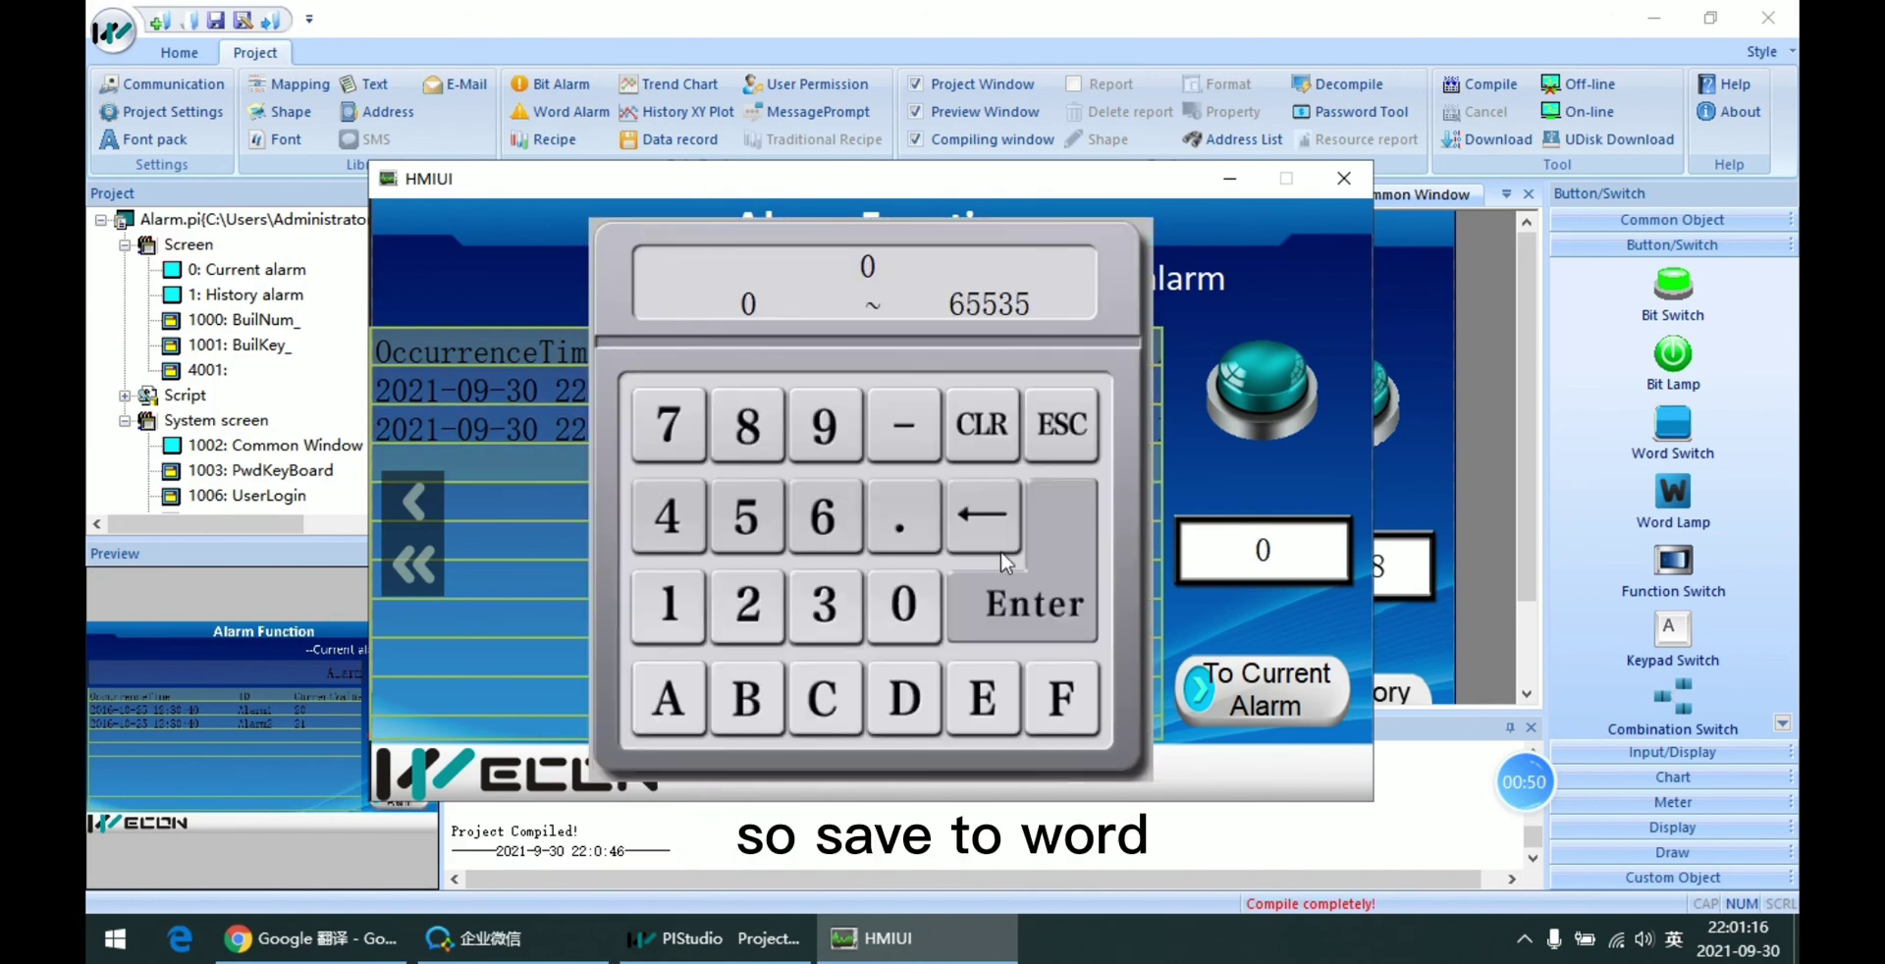
{"action": "left_click", "coordinate": [650, 619]}
{"action": "left_click", "coordinate": [746, 517]}
{"action": "double_click", "coordinate": [907, 616]}
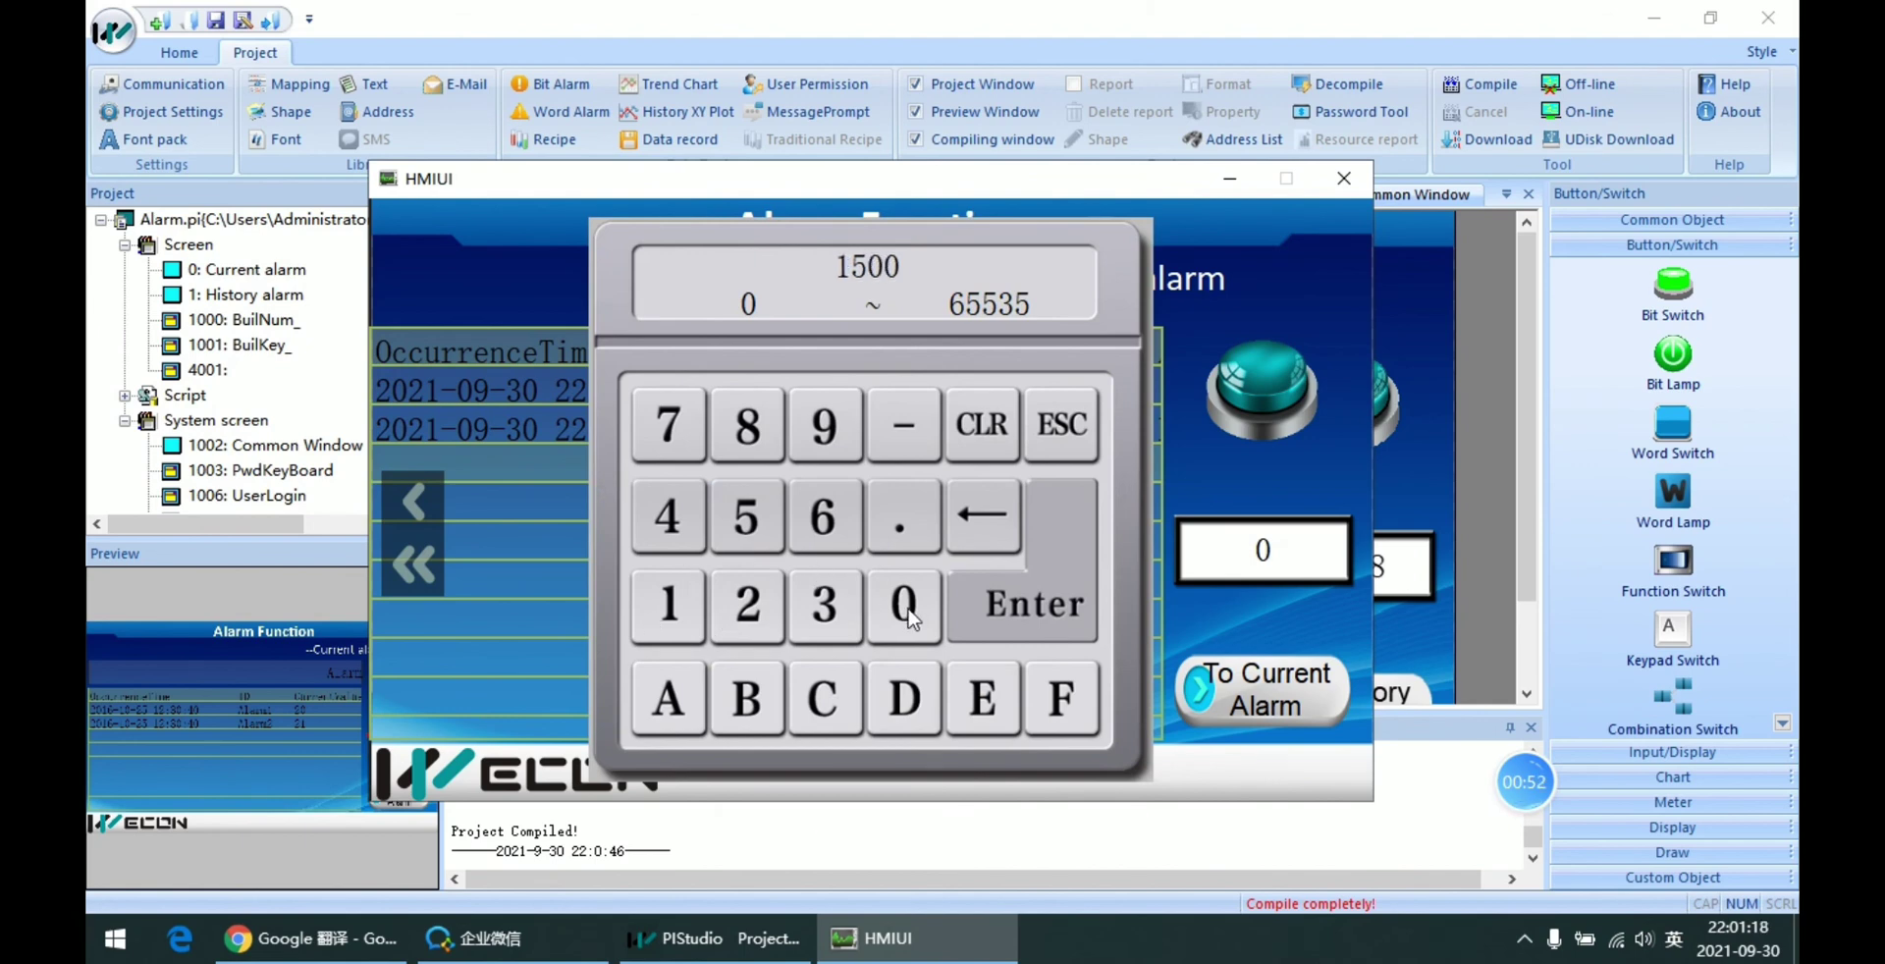
{"action": "left_click", "coordinate": [1039, 617]}
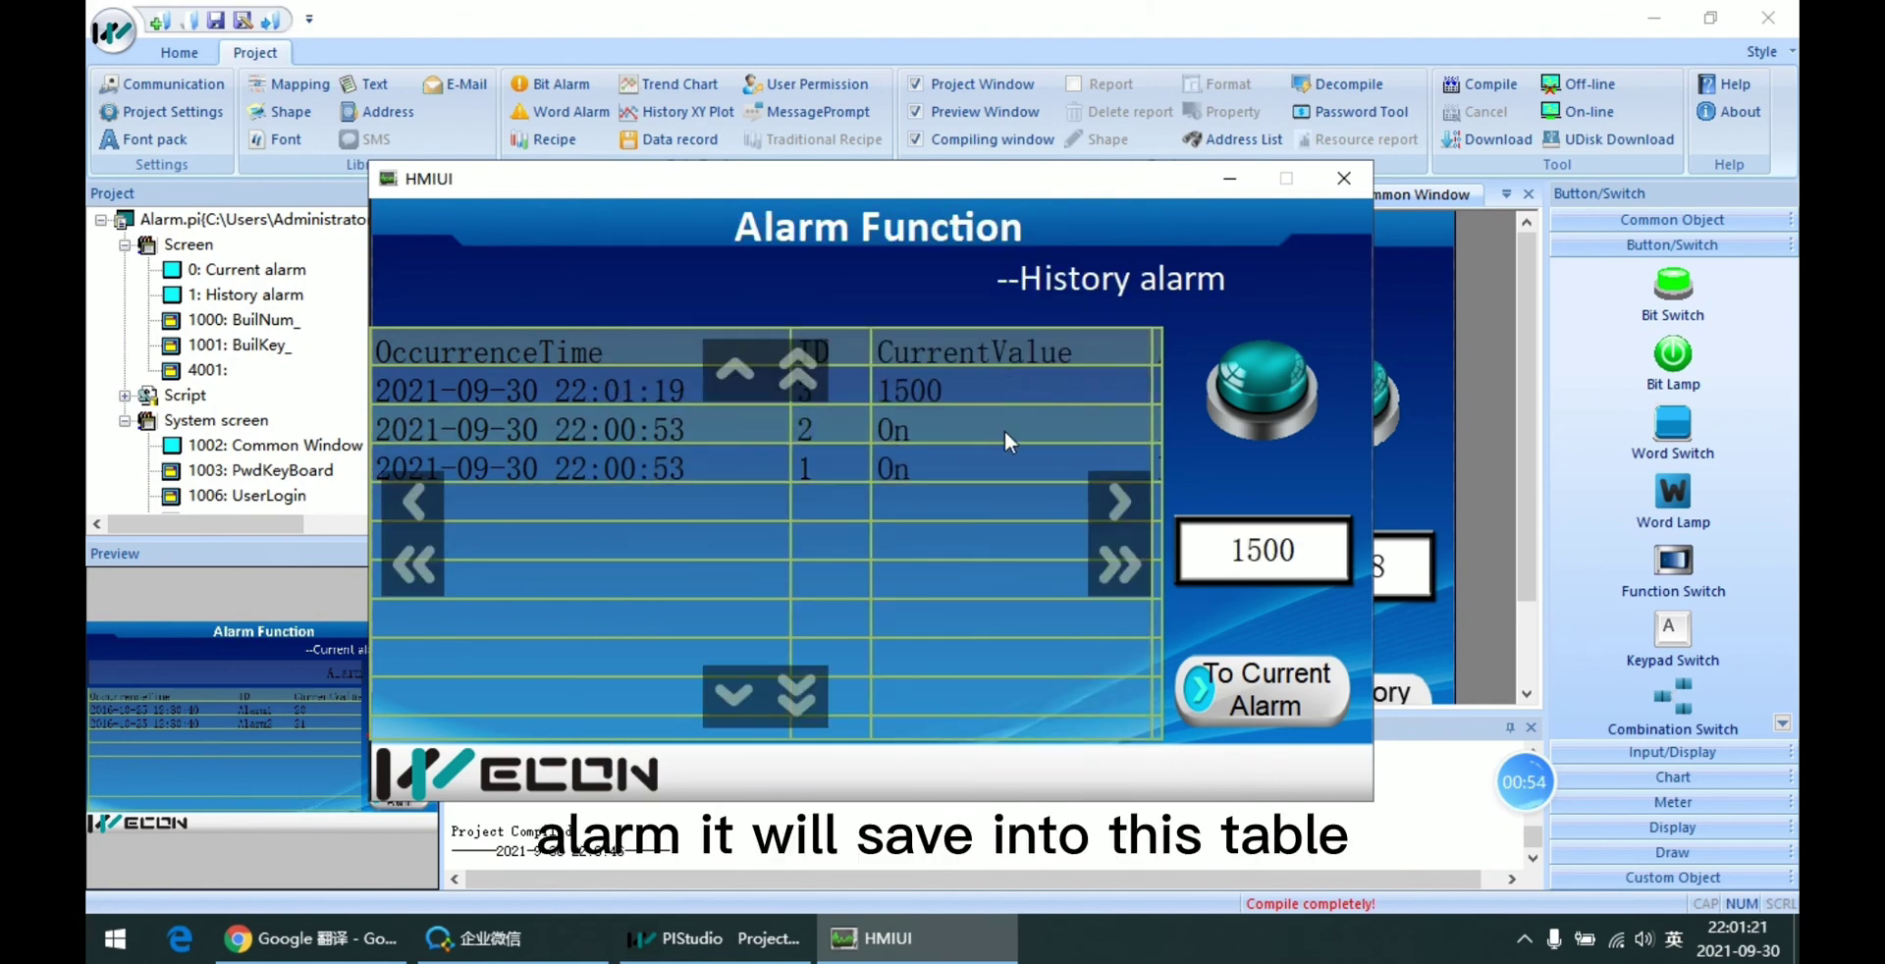
- Return to the Current alarm screen and reset the word value to 0
{"action": "left_click", "coordinate": [1208, 678]}
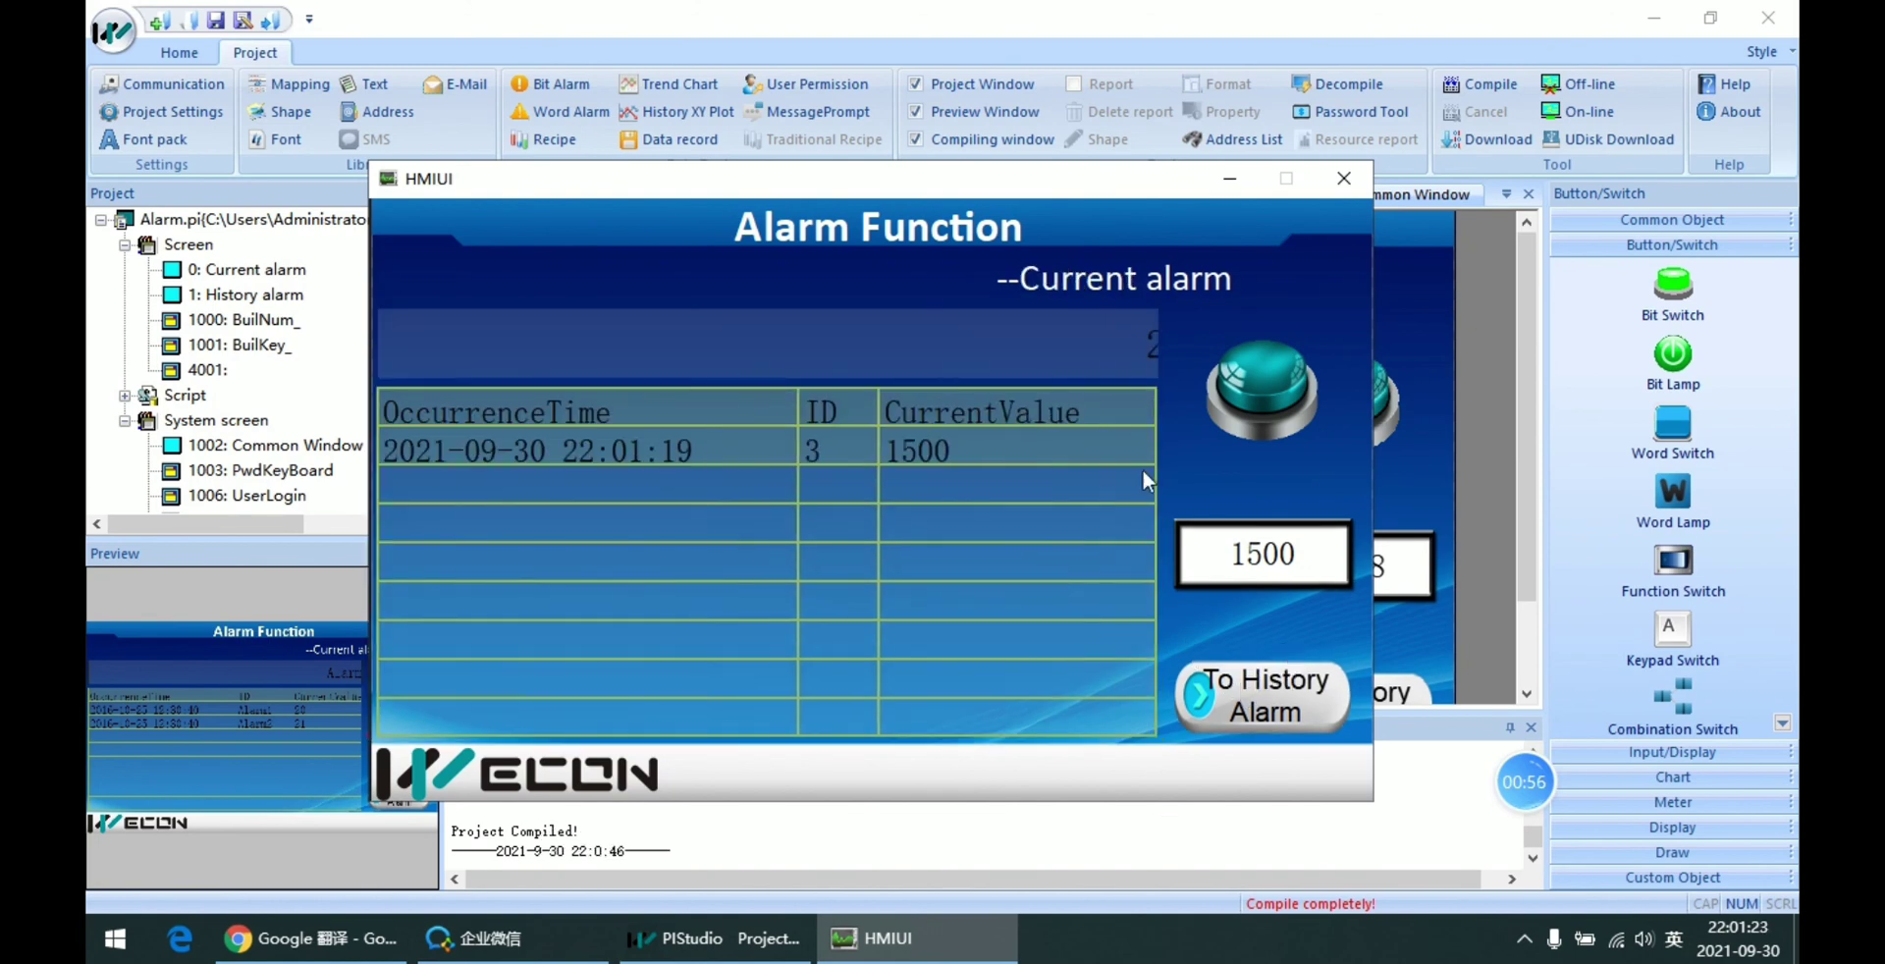
{"action": "left_click", "coordinate": [1306, 575]}
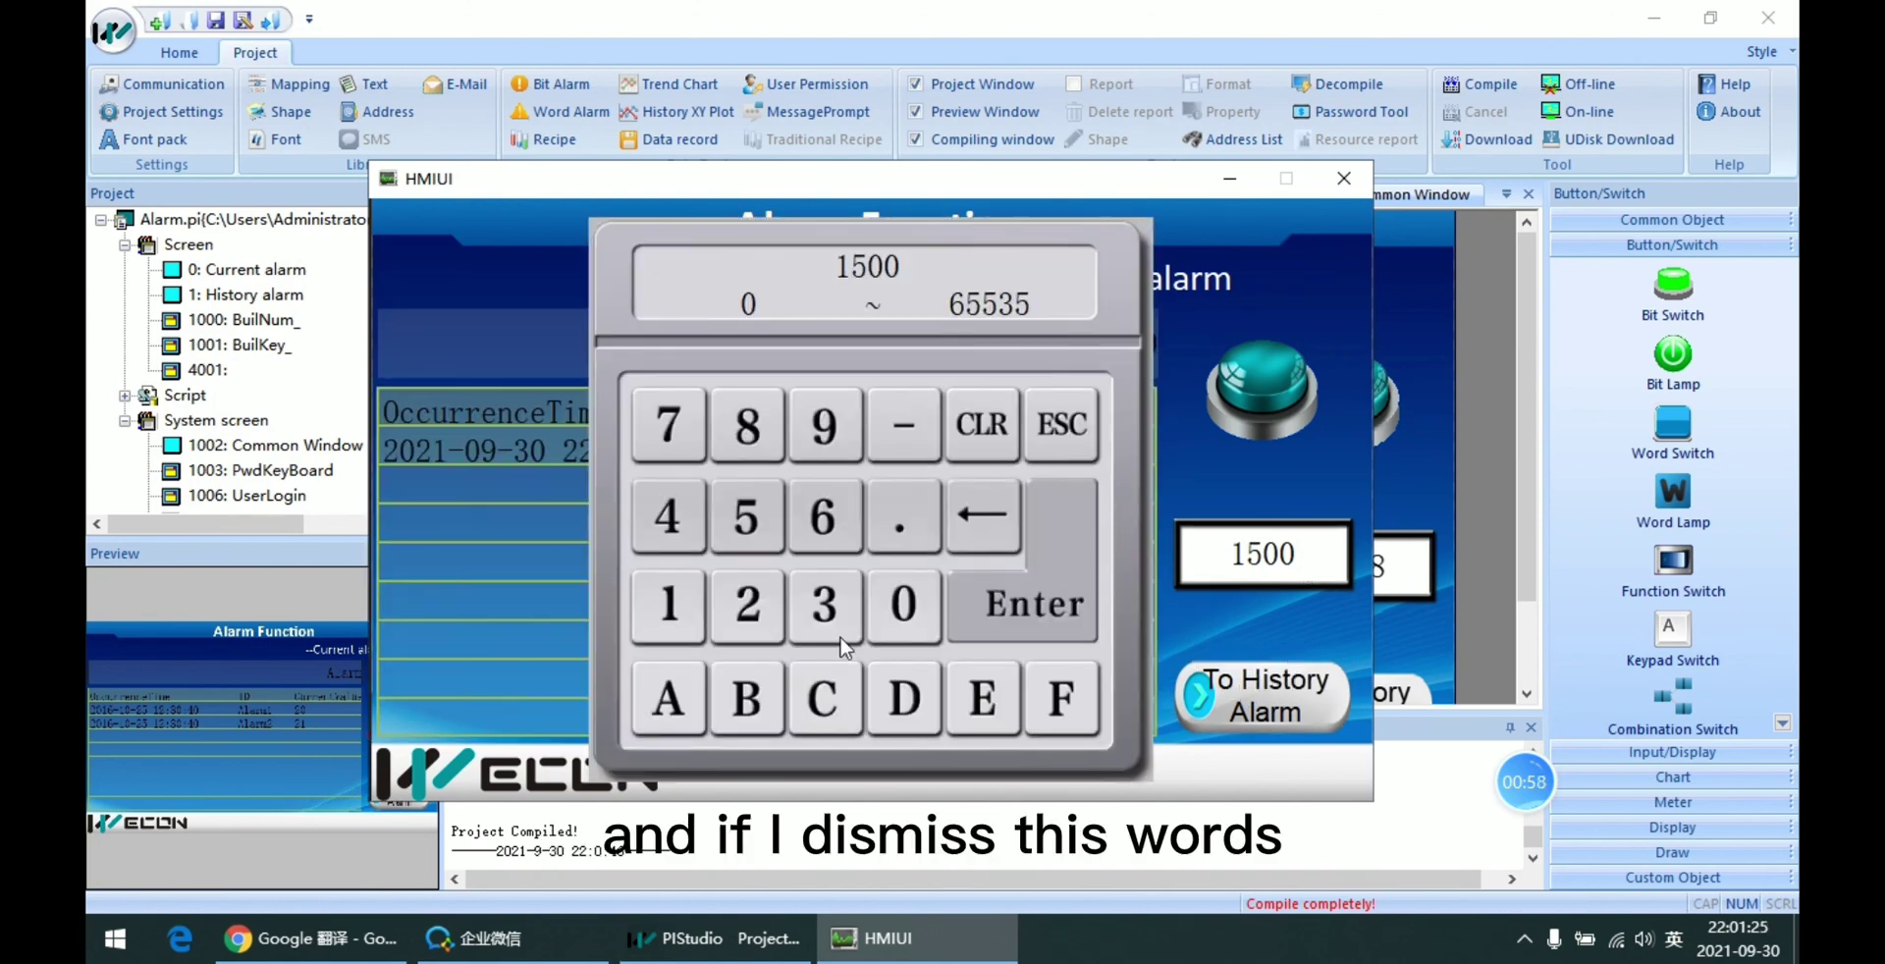
{"action": "left_click", "coordinate": [982, 424]}
{"action": "left_click", "coordinate": [1021, 604]}
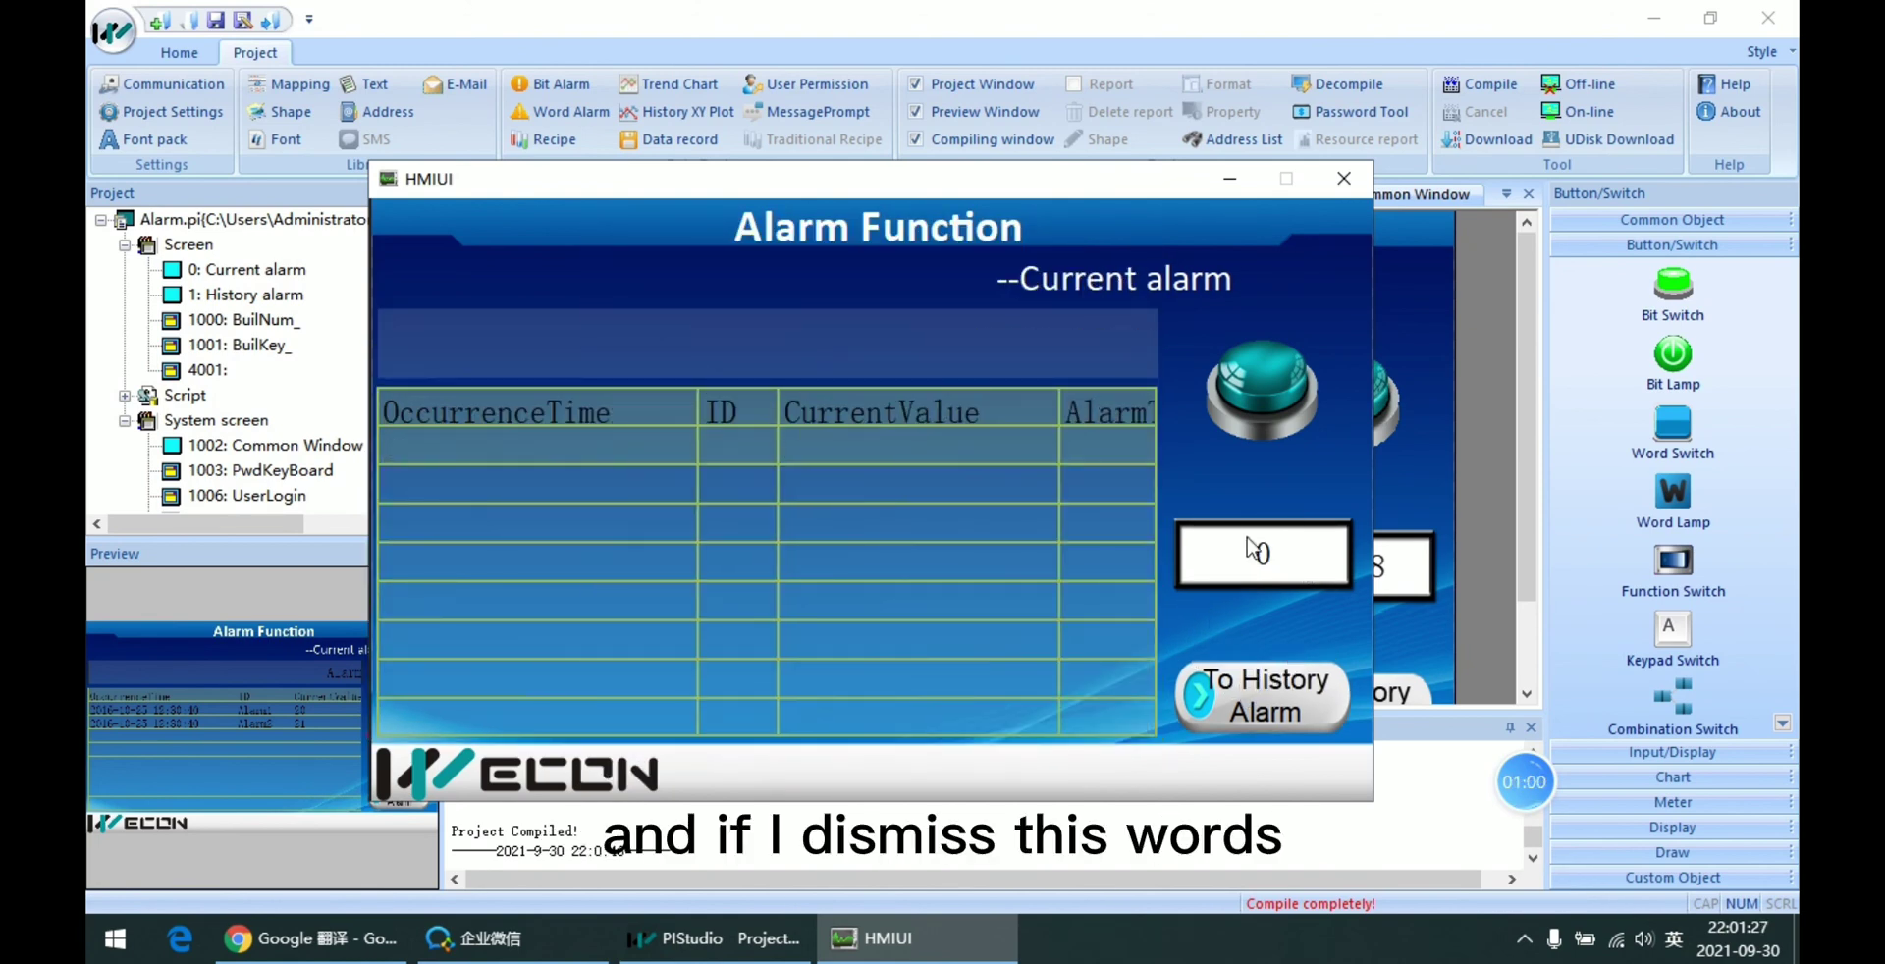